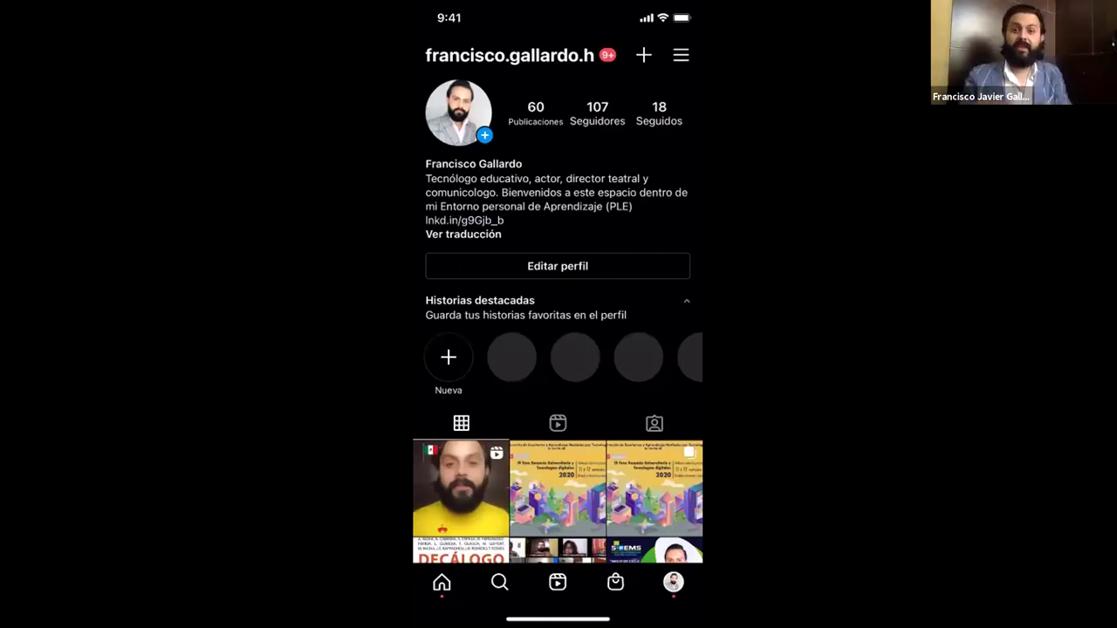
Scroll down and back up through the Instagram profile's post grid.
{"action": "scroll", "coordinate": [558, 349], "scroll_direction": "down", "scroll_amount": 10}
{"action": "scroll", "coordinate": [558, 349], "scroll_direction": "up", "scroll_amount": 12}
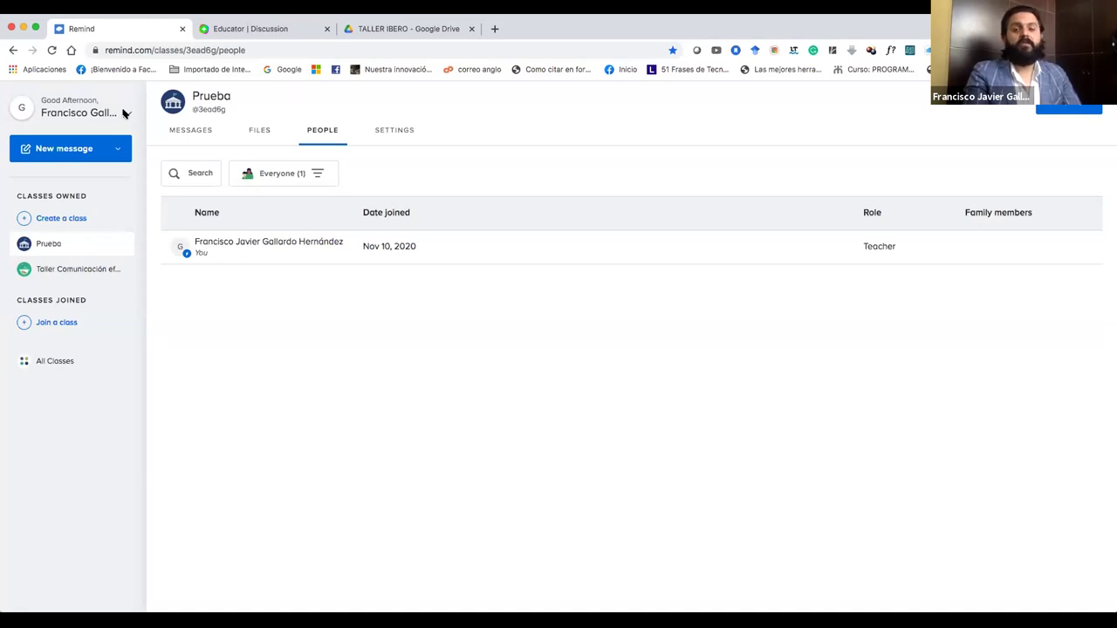
Start a new class named 'Política Mundial Contemporáneo', correcting typos along the way.
{"action": "left_click", "coordinate": [125, 114]}
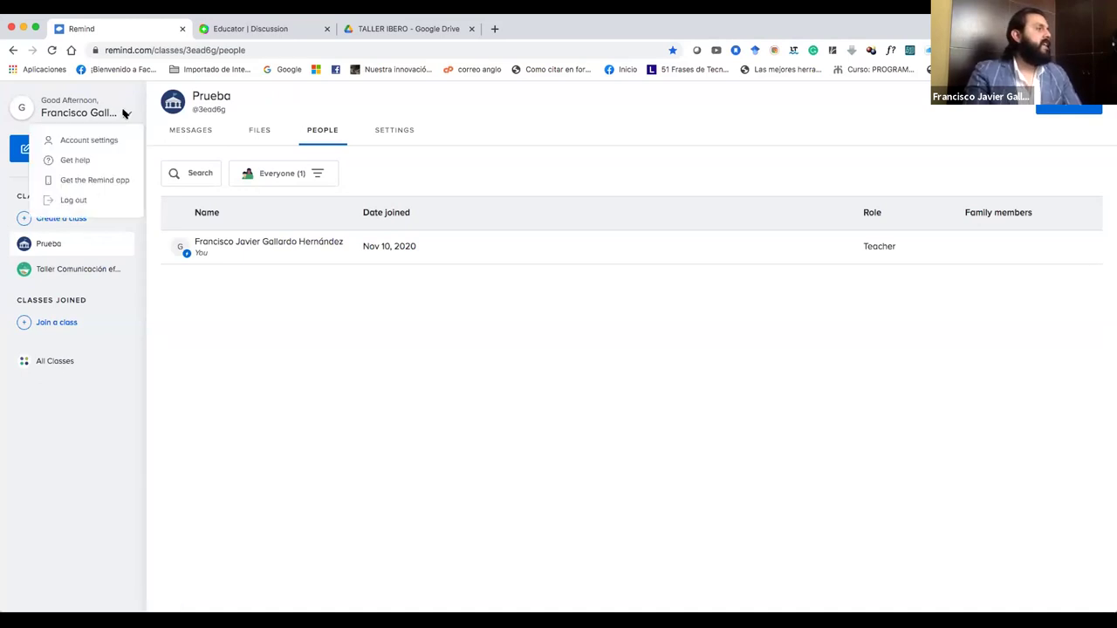
{"action": "left_click", "coordinate": [125, 114]}
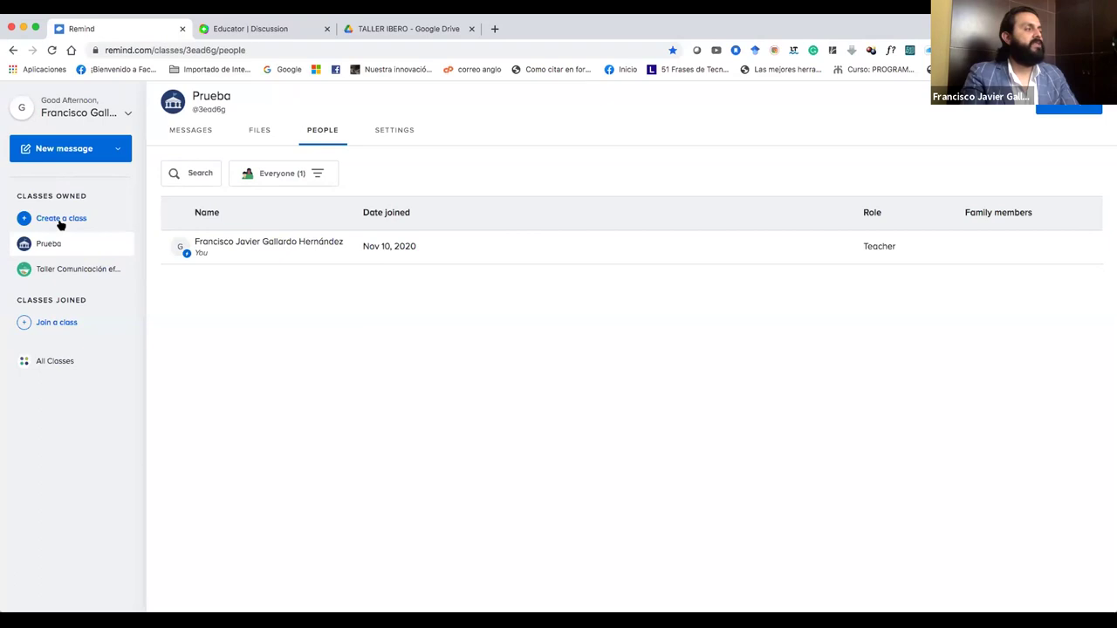
{"action": "left_click", "coordinate": [22, 221]}
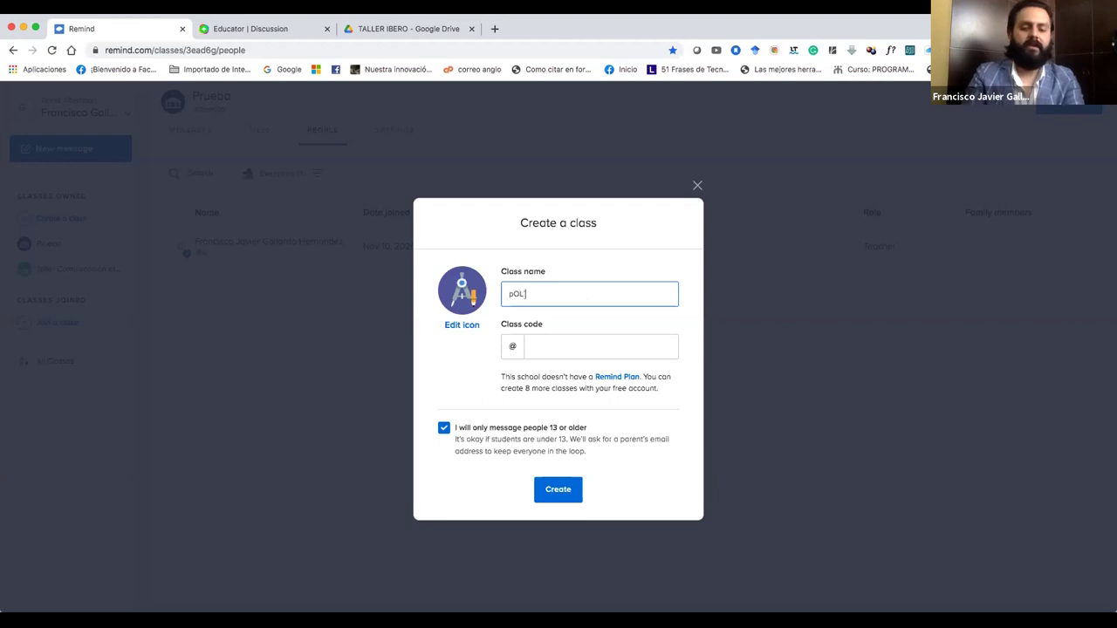
{"action": "type", "text": "IC"}
{"action": "key", "text": "BackSpace"}
{"action": "key", "text": "BackSpace"}
{"action": "key", "text": "BackSpace"}
{"action": "key", "text": "BackSpace"}
{"action": "key", "text": "BackSpace"}
{"action": "key", "text": "BackSpace"}
{"action": "key", "text": "BackSpace"}
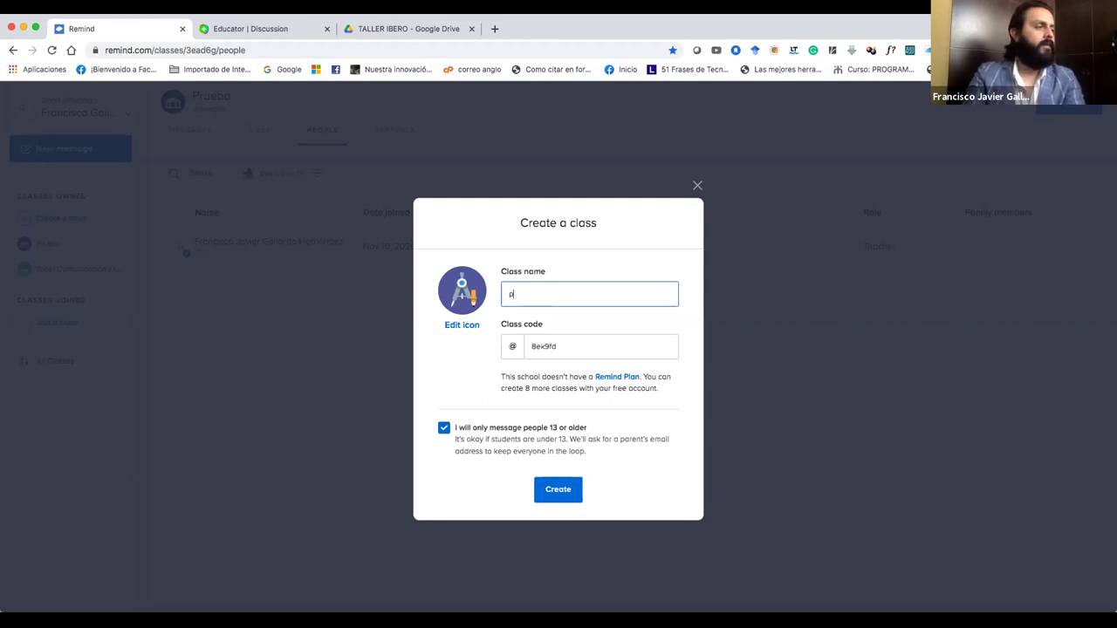
{"action": "type", "text": "Pñ"}
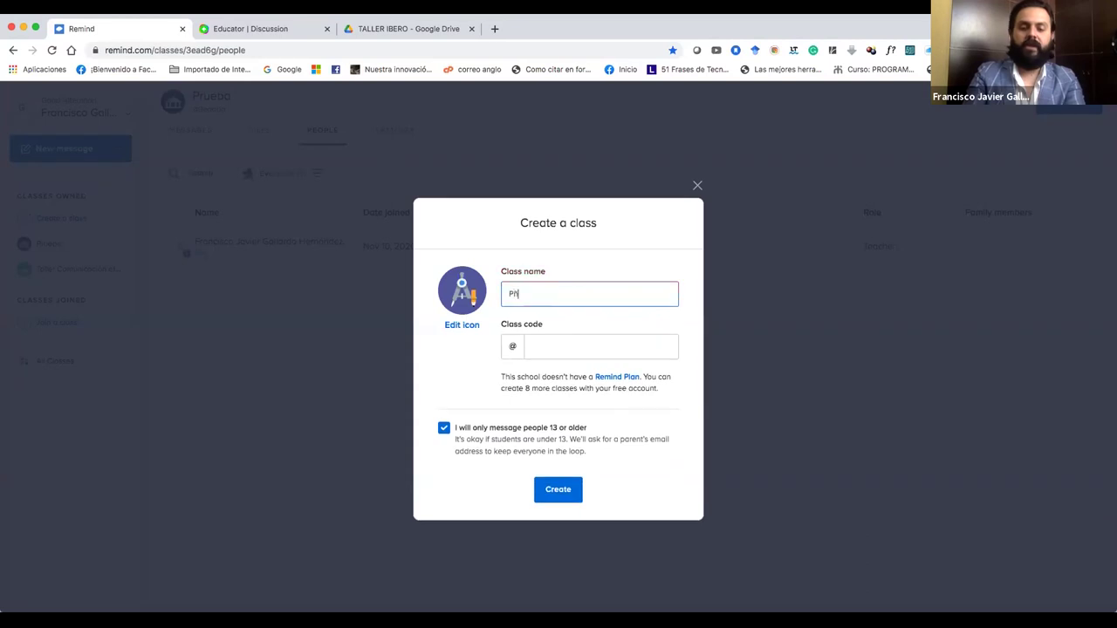
{"action": "type", "text": "olític"}
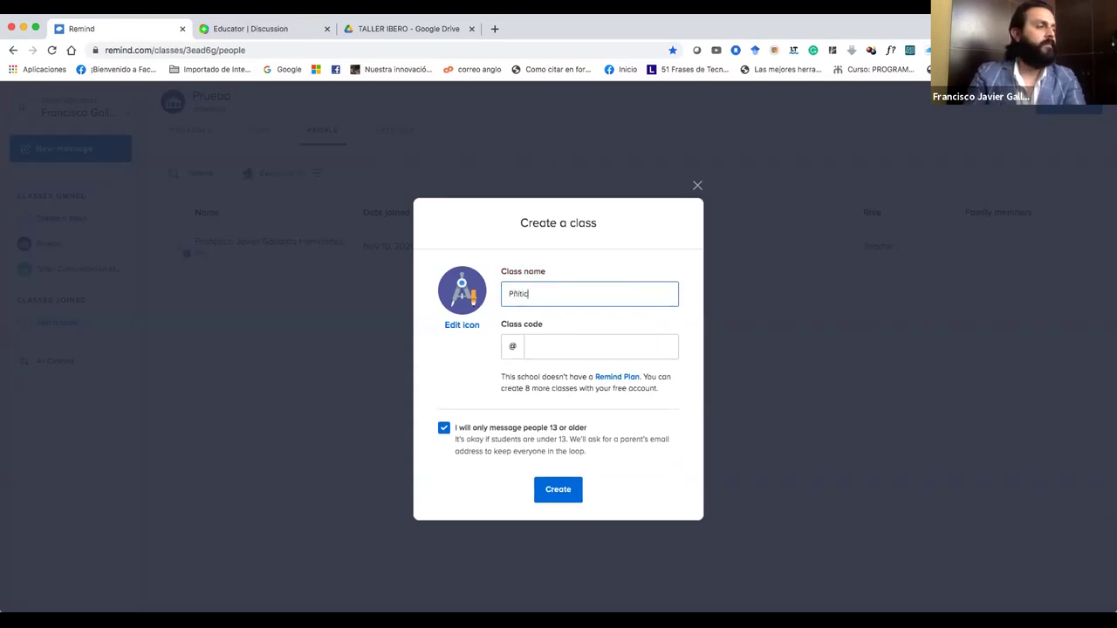
{"action": "key", "text": "BackSpace"}
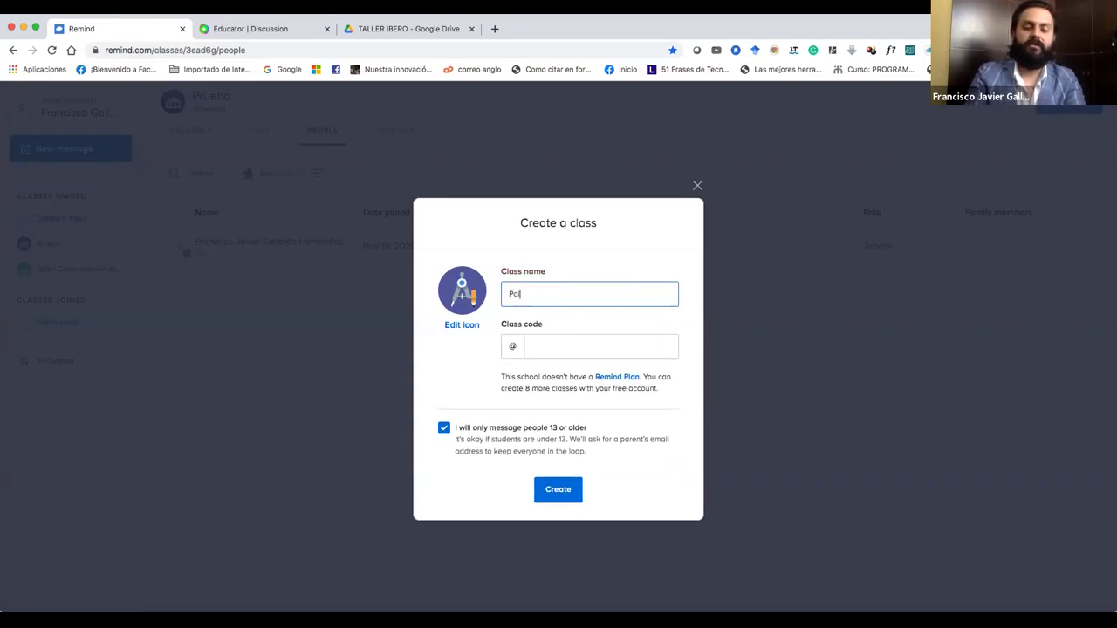
{"action": "type", "text": "olítica Mundial Contemo"}
{"action": "key", "text": "BackSpace"}
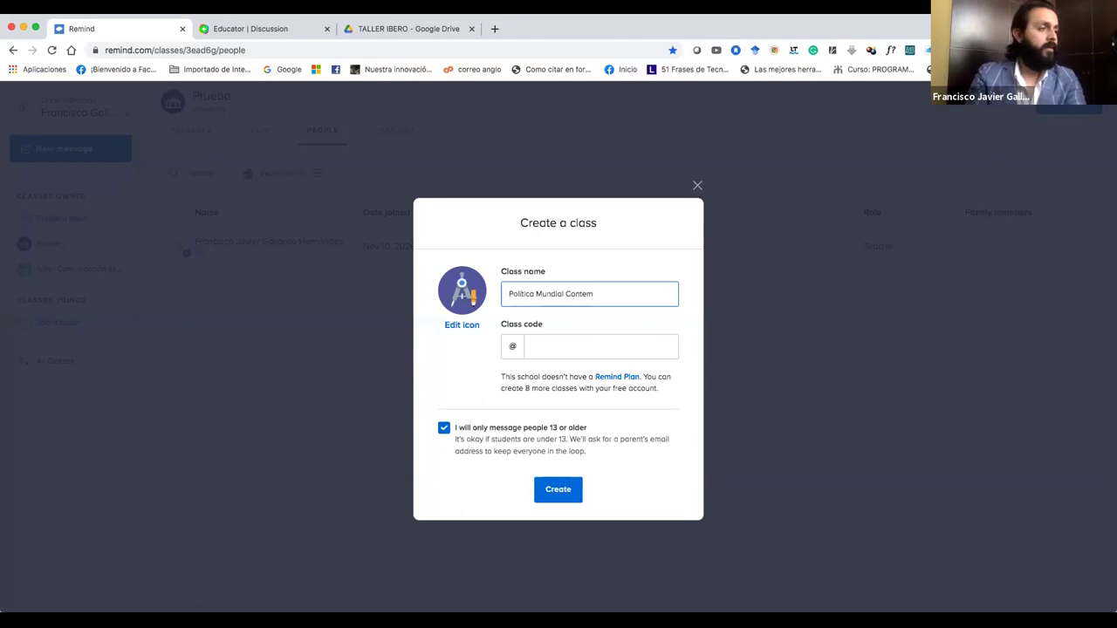
{"action": "type", "text": "po"}
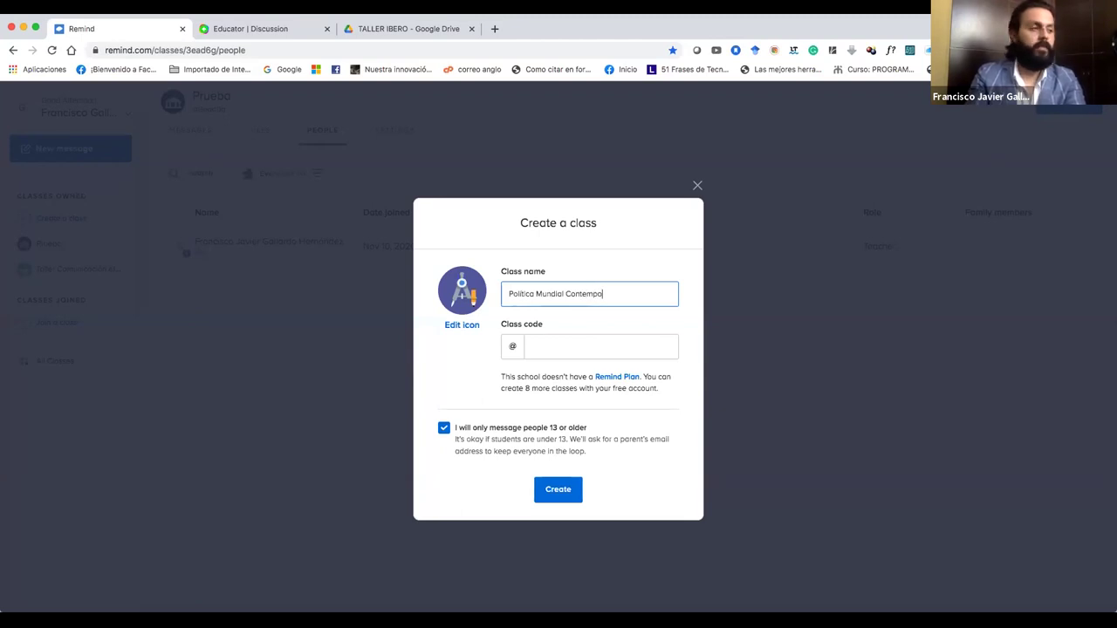
{"action": "type", "text": "ráneo"}
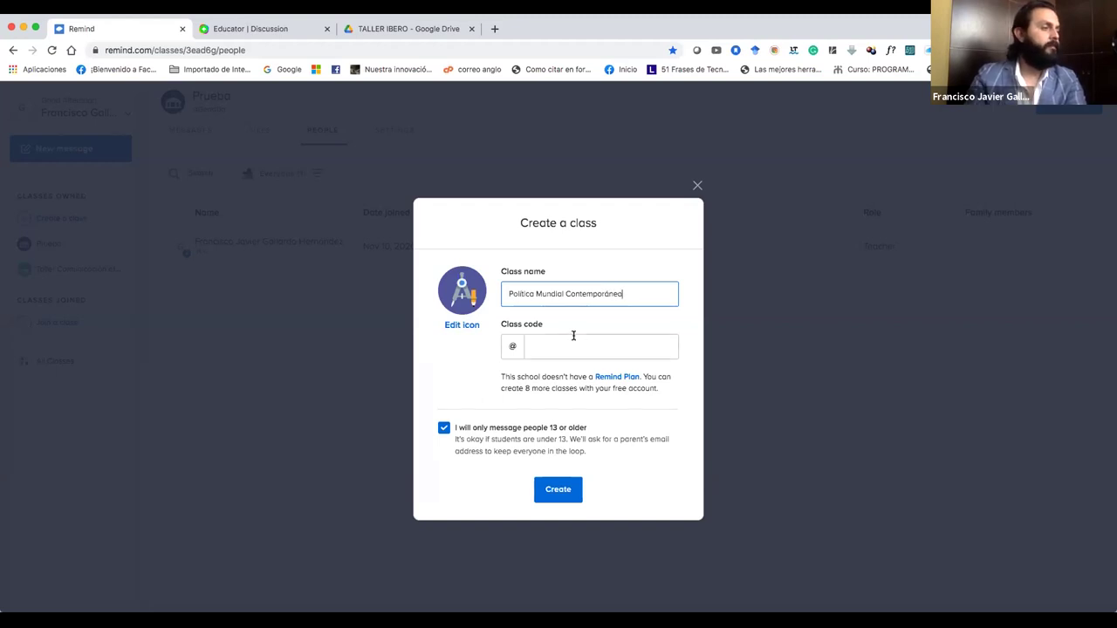
Place the cursor in the empty Class code field.
{"action": "left_click", "coordinate": [578, 346]}
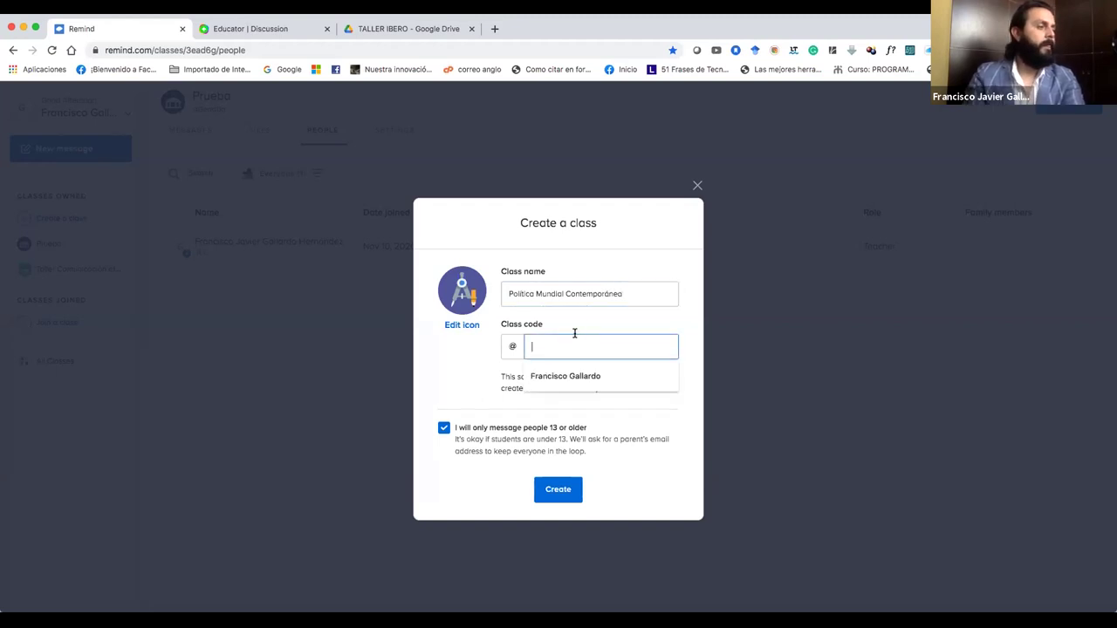
{"action": "left_click", "coordinate": [643, 295]}
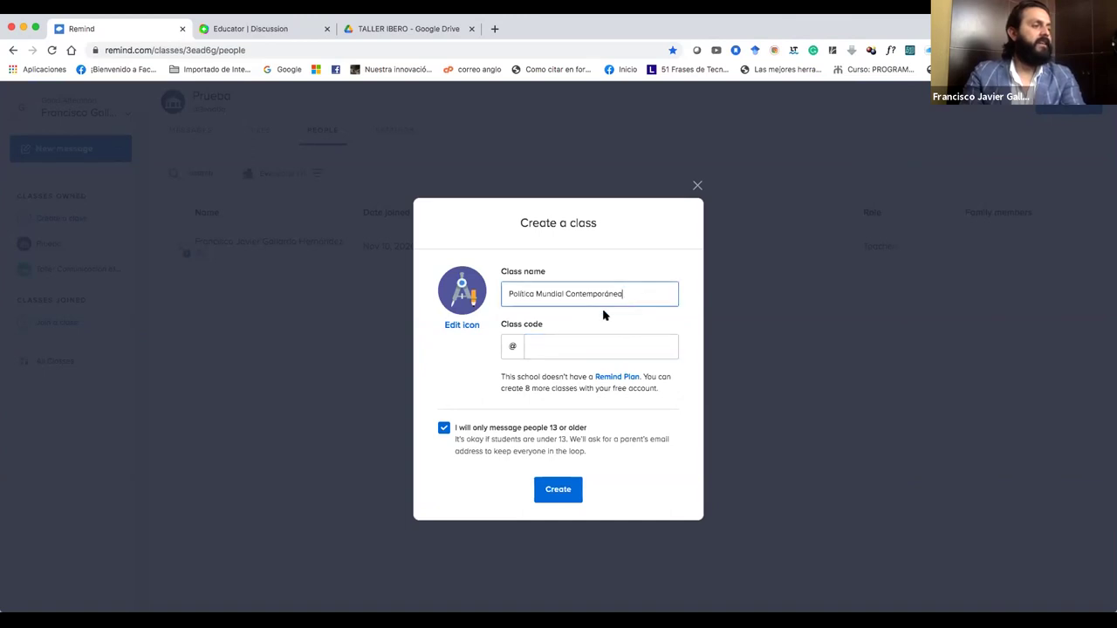
{"action": "left_click", "coordinate": [526, 348]}
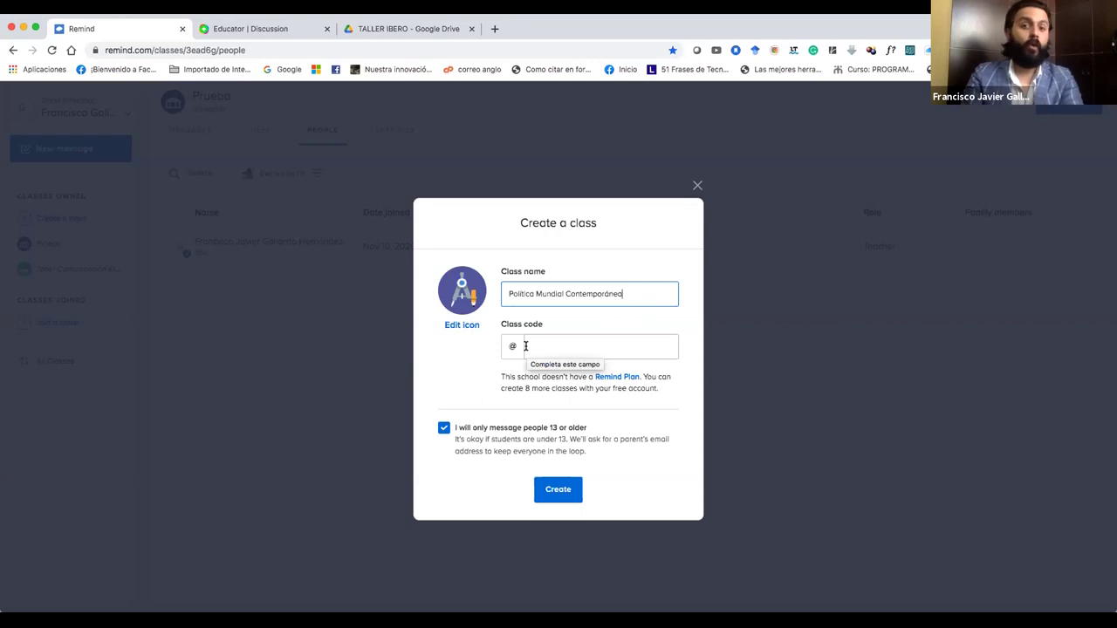
{"action": "left_click", "coordinate": [526, 346]}
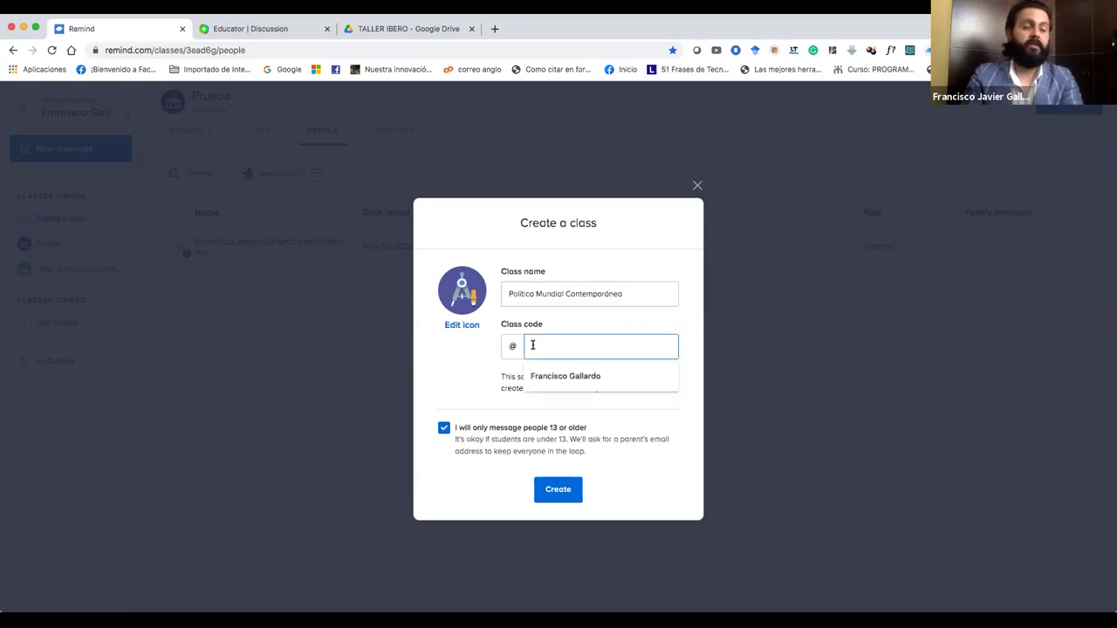
Try class codes 'poli' and '745', re-edit the class name, then clear the rejected code.
{"action": "type", "text": "poli"}
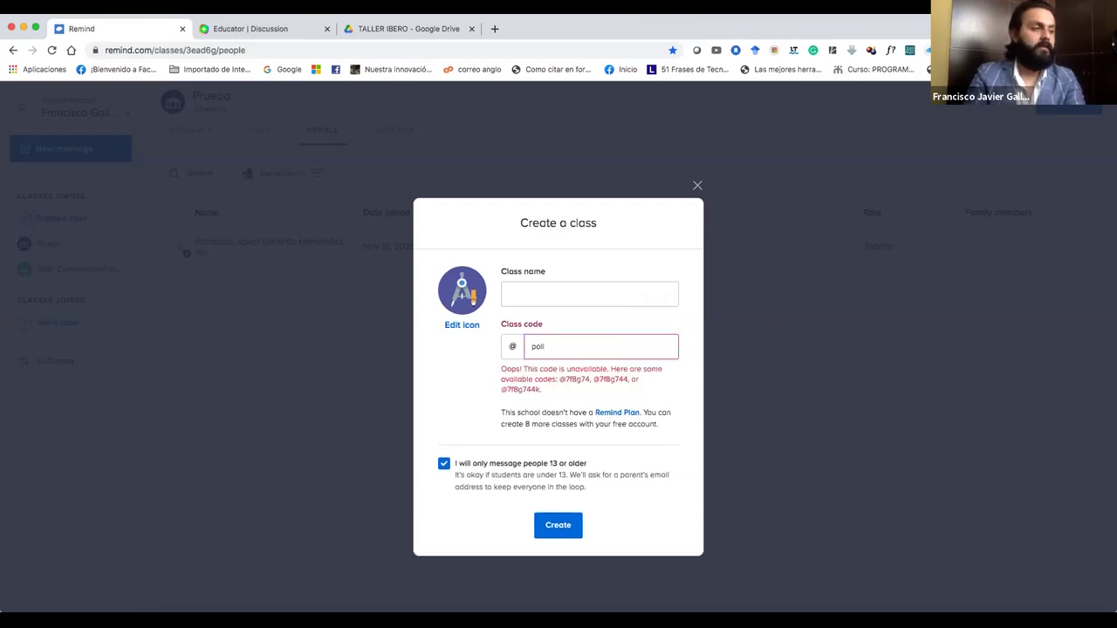
{"action": "key", "text": "BackSpace"}
{"action": "key", "text": "BackSpace"}
{"action": "key", "text": "BackSpace"}
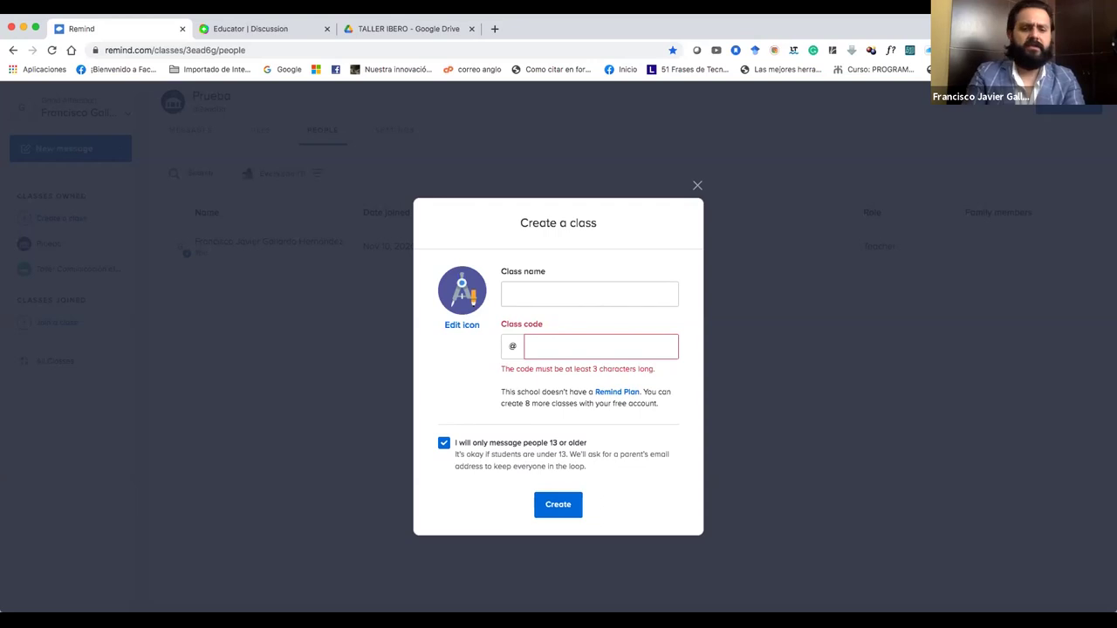
{"action": "type", "text": "745"}
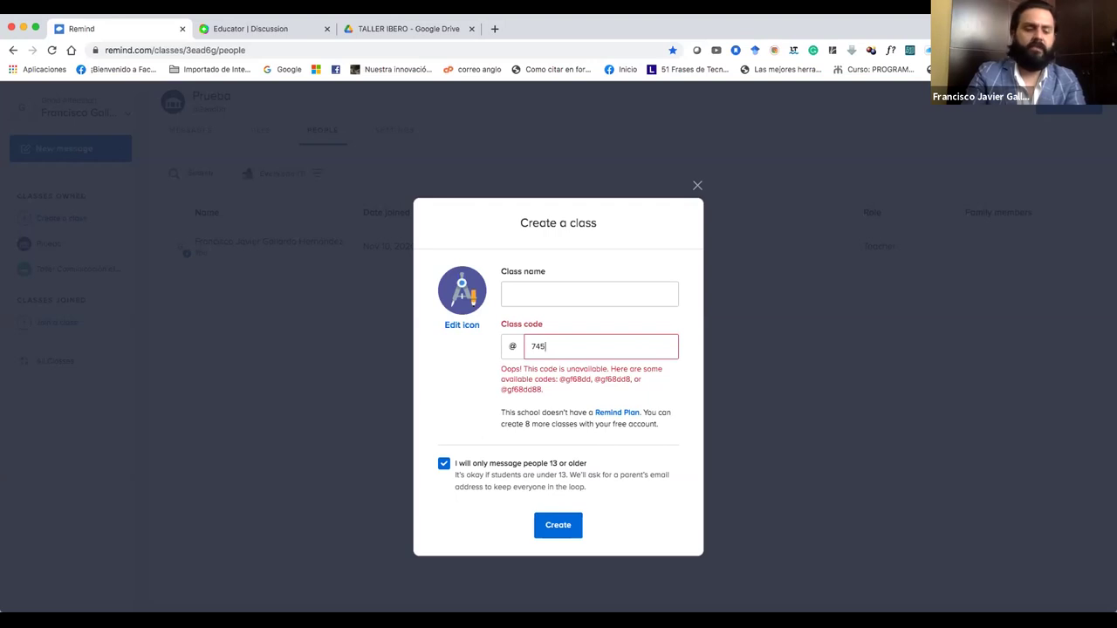
{"action": "left_click", "coordinate": [538, 291]}
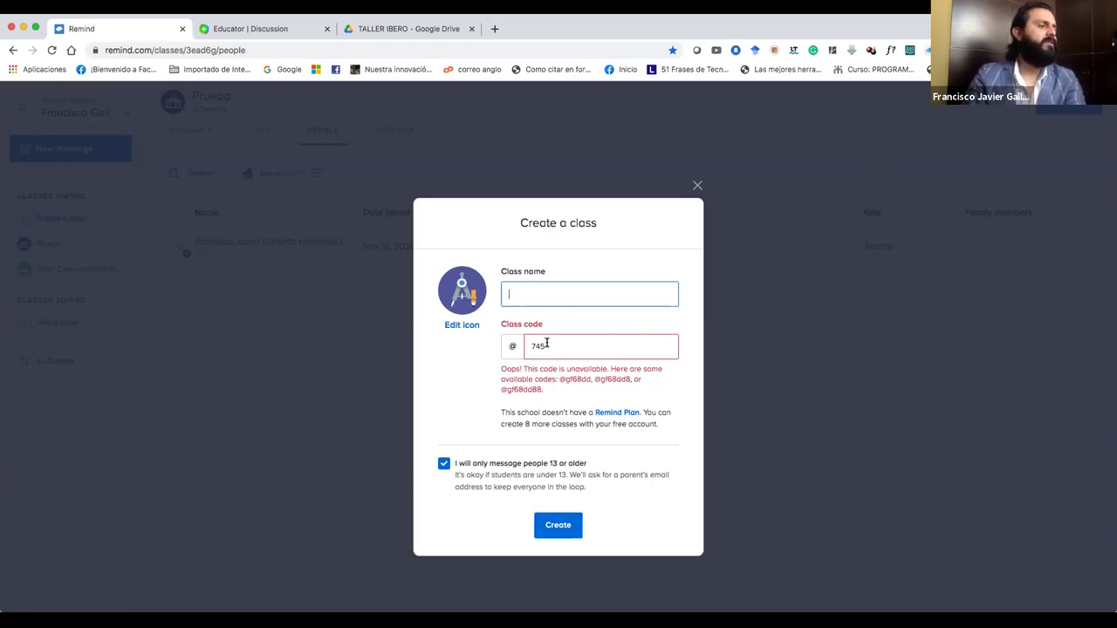
{"action": "type", "text": "P"}
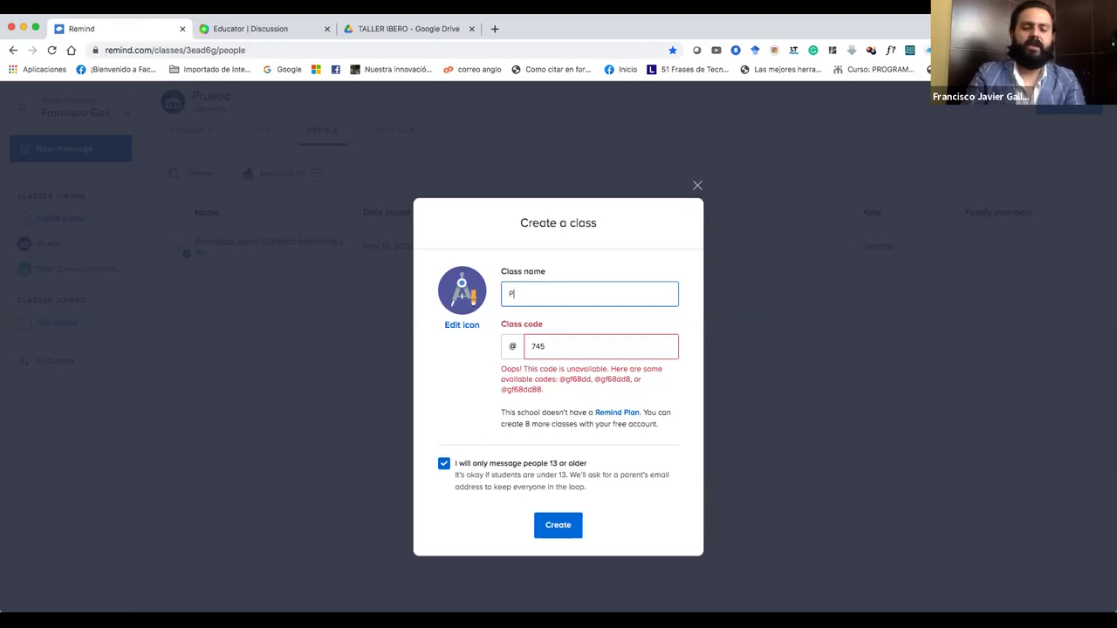
{"action": "type", "text": "ol"}
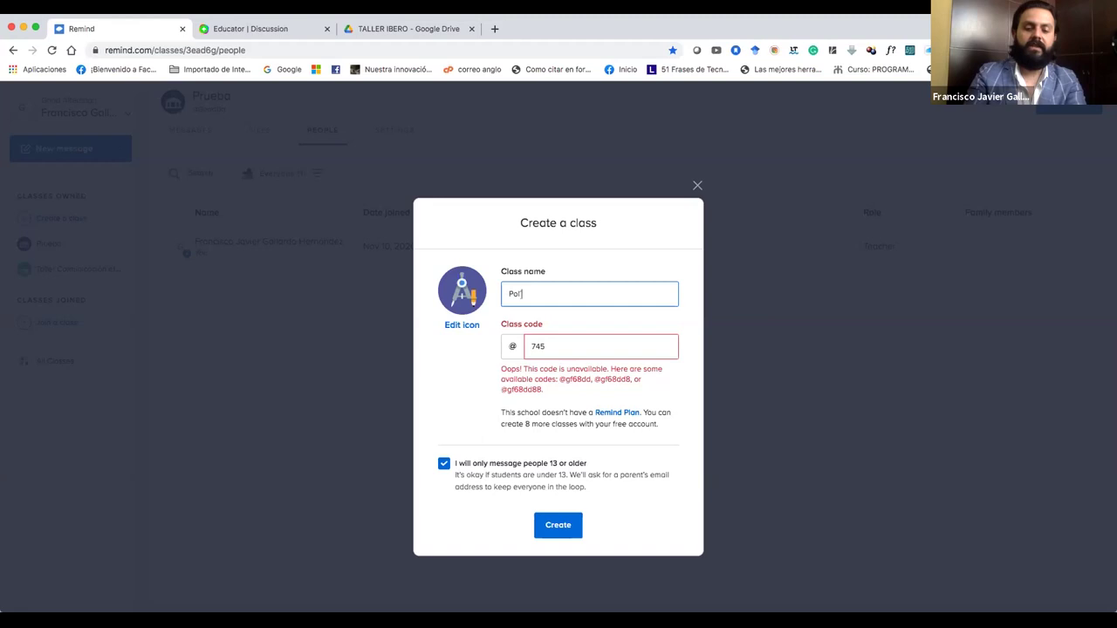
{"action": "type", "text": "ytica"}
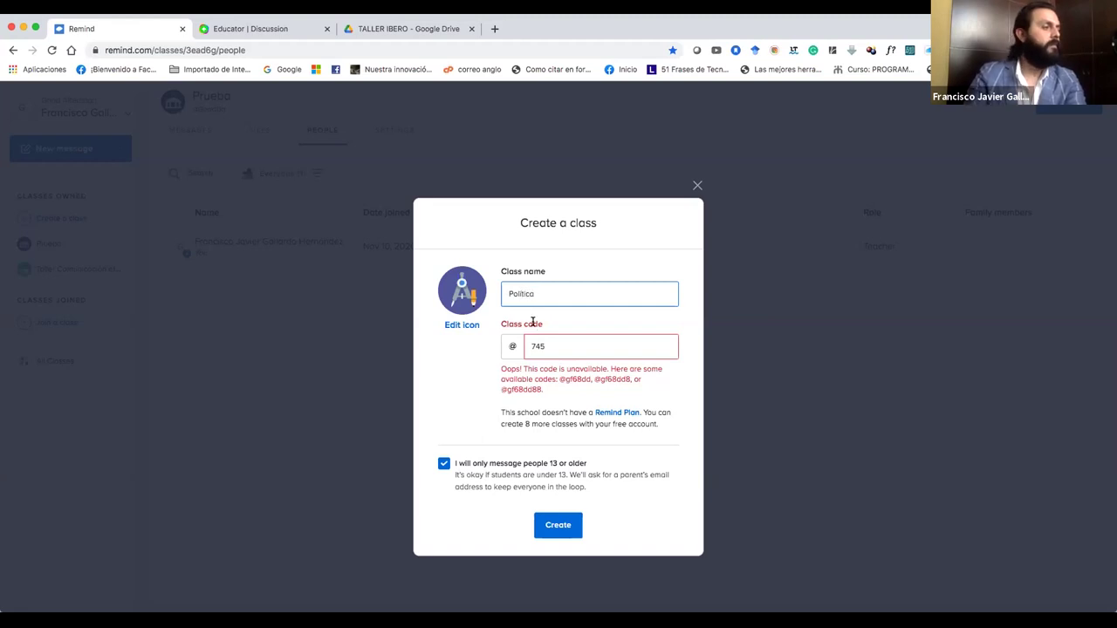
{"action": "double_click", "coordinate": [541, 345]}
{"action": "key", "text": "BackSpace"}
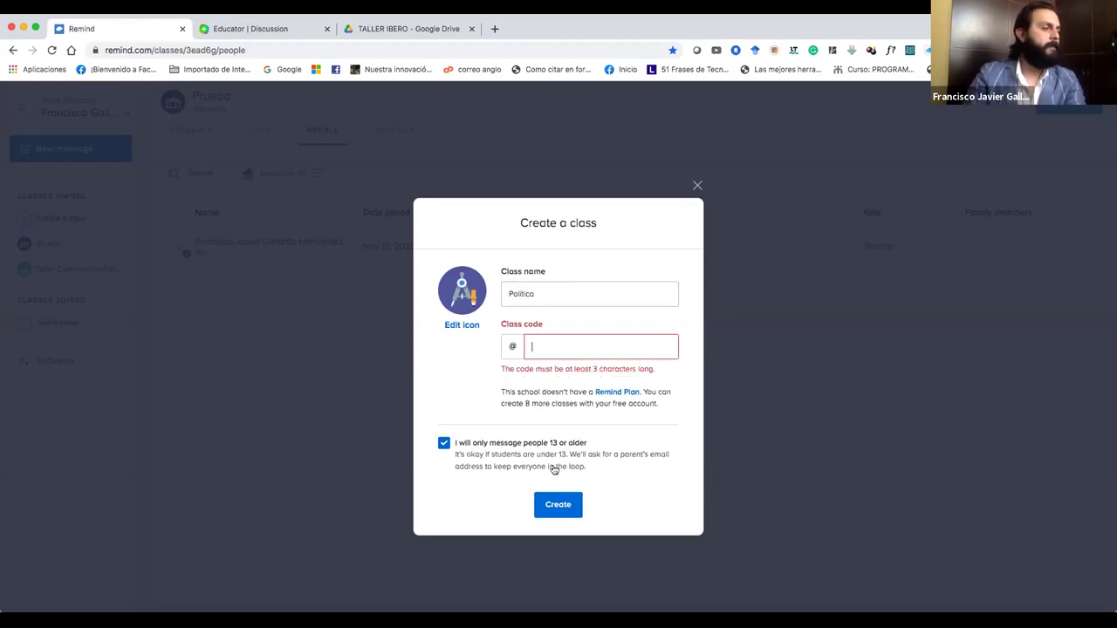
{"action": "left_click", "coordinate": [558, 504]}
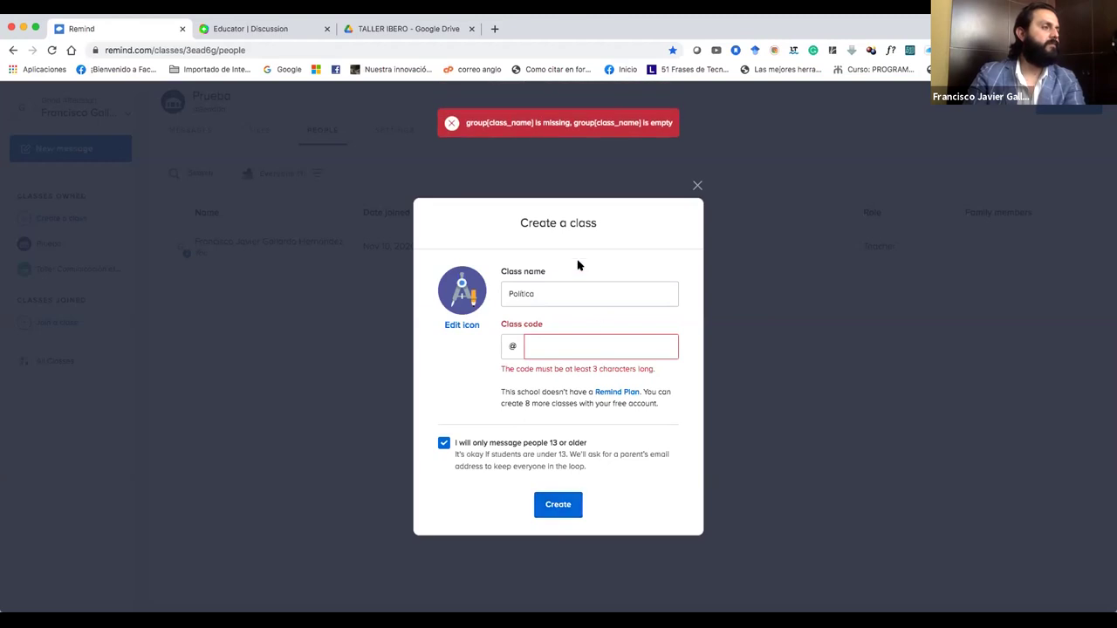
{"action": "left_click", "coordinate": [555, 344]}
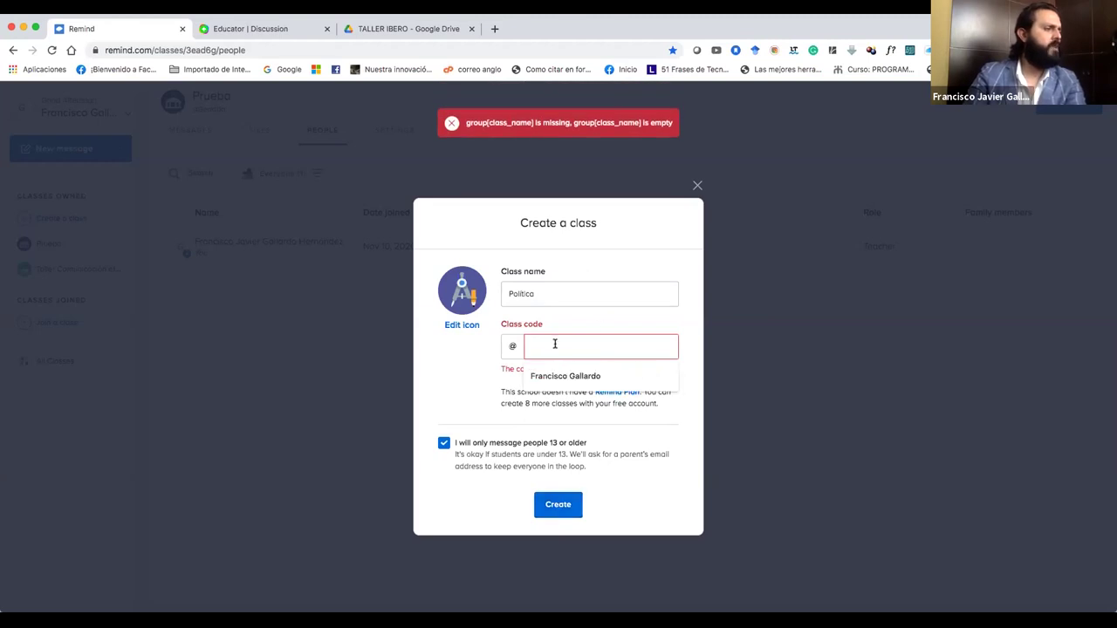
{"action": "left_click", "coordinate": [463, 364]}
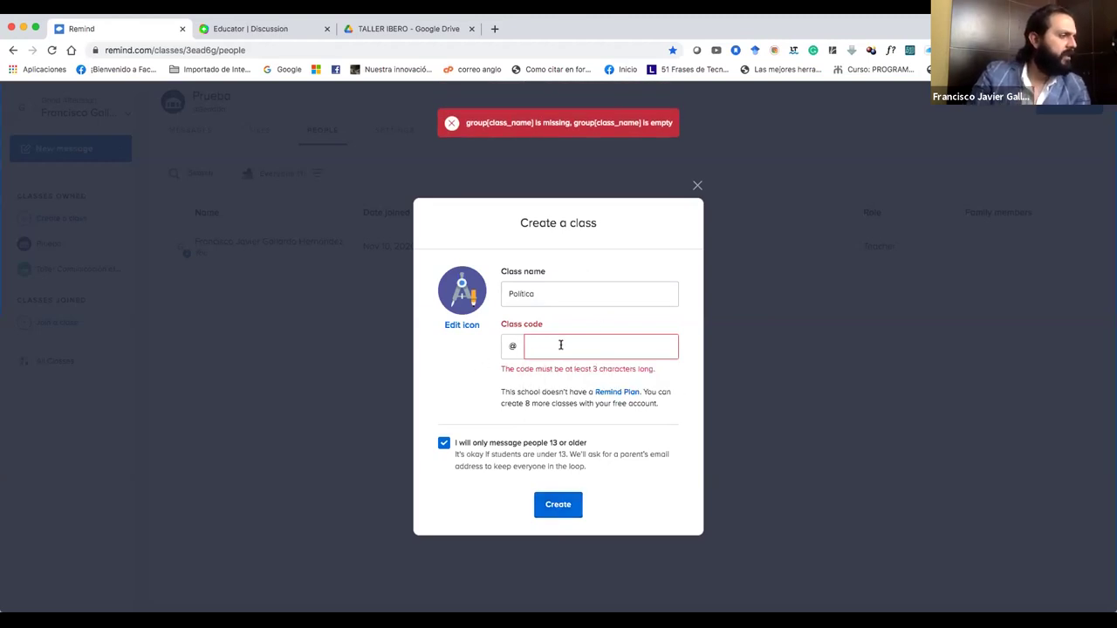
{"action": "left_click", "coordinate": [560, 344]}
{"action": "left_click", "coordinate": [474, 382]}
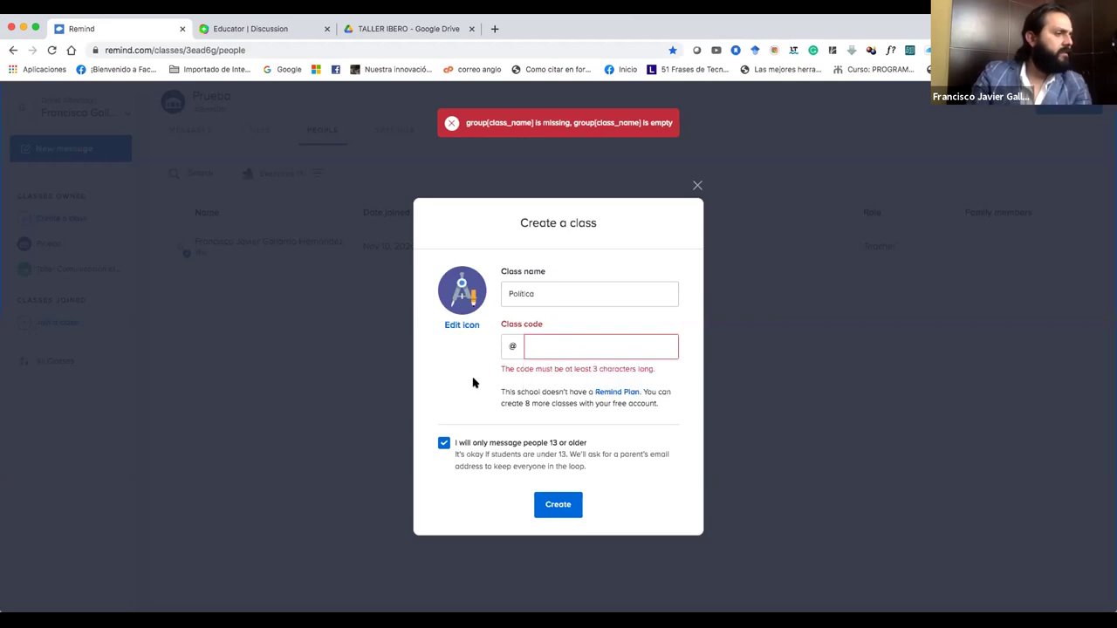
{"action": "left_click", "coordinate": [534, 346]}
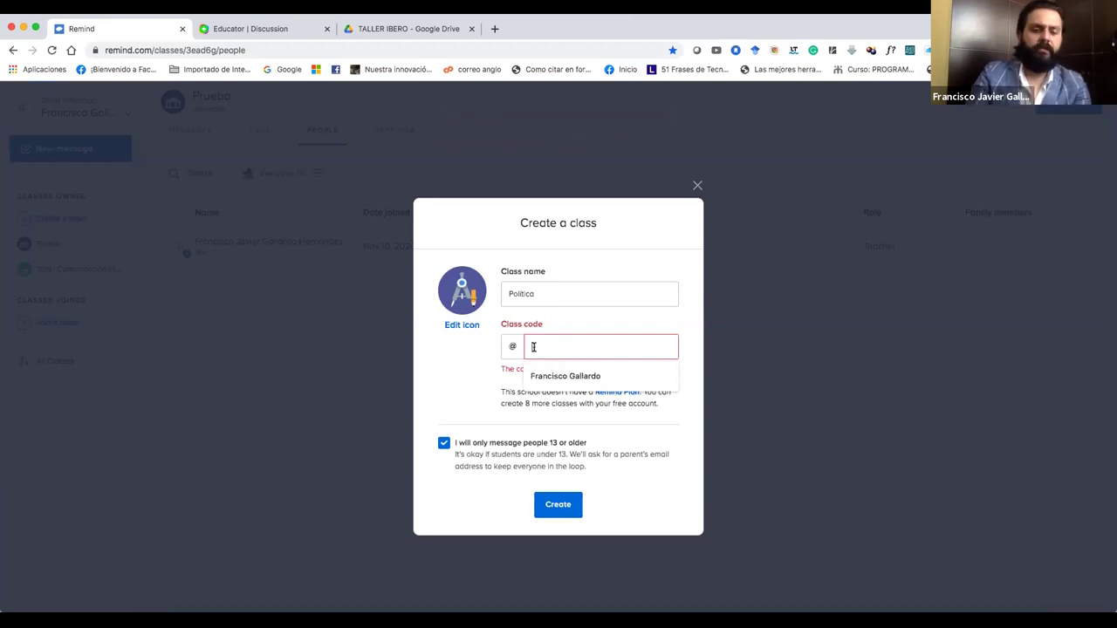
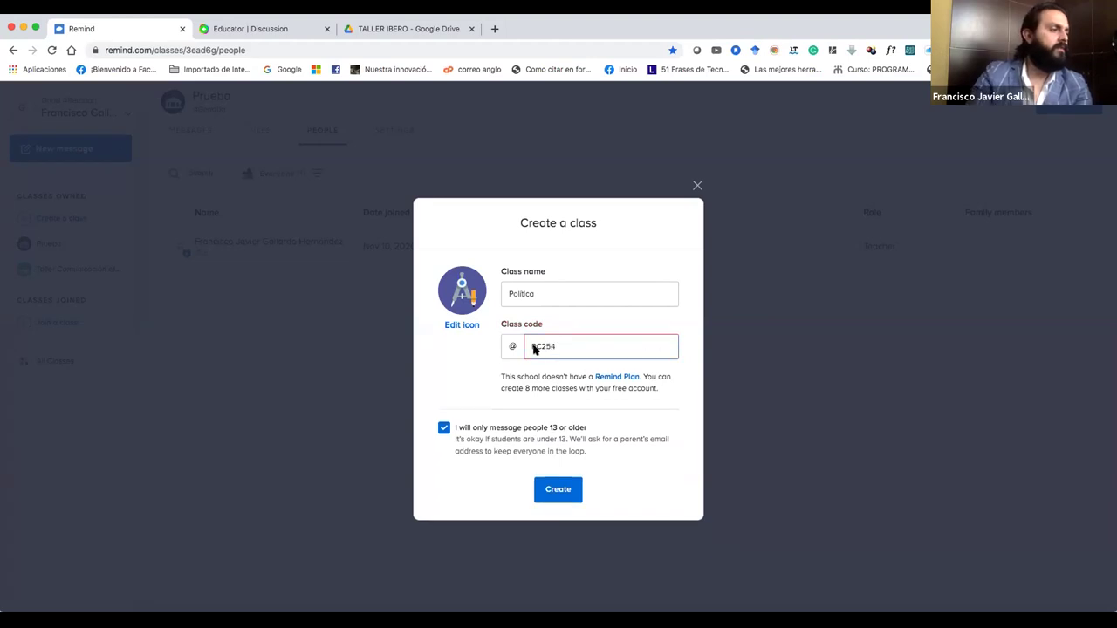
{"action": "left_click", "coordinate": [555, 491]}
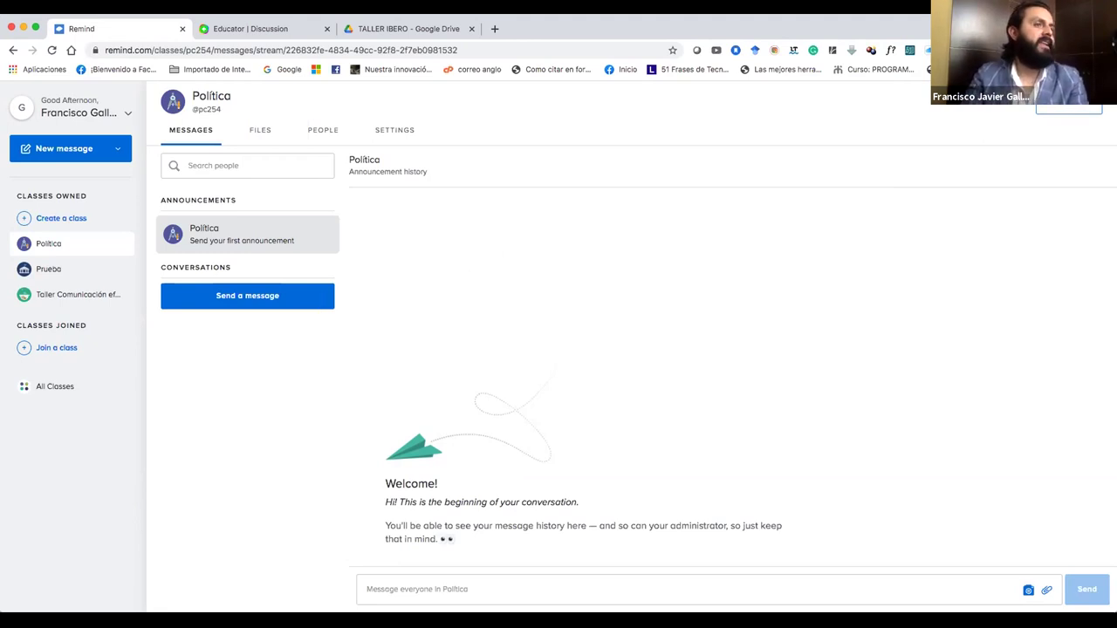
Open Add people and enter the first two students' names and pasted emails.
{"action": "left_click", "coordinate": [1054, 105]}
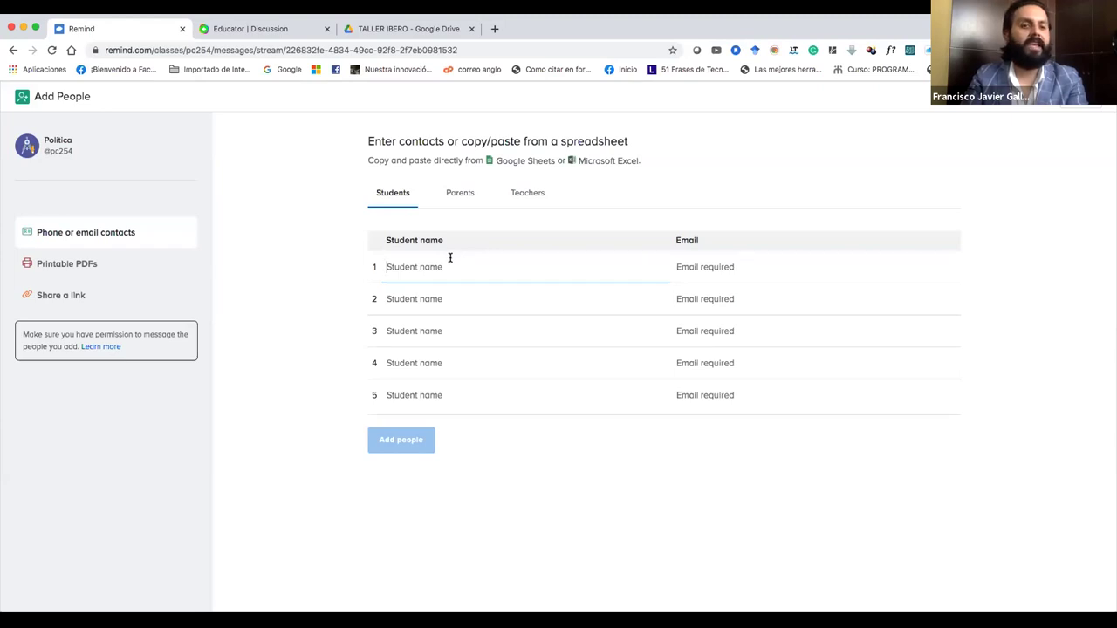
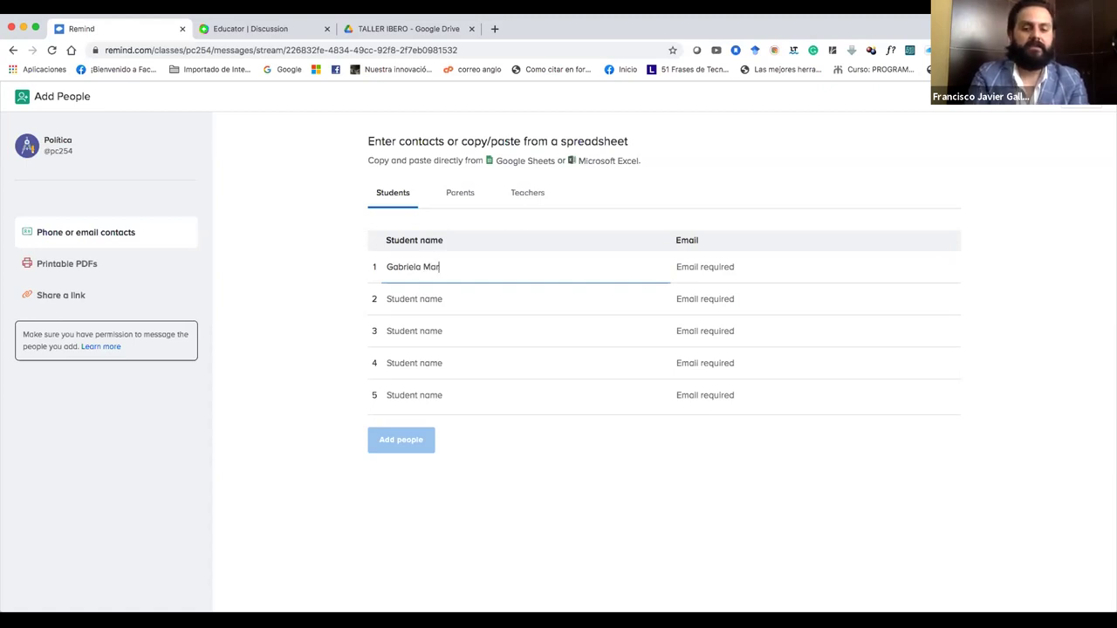
{"action": "left_click", "coordinate": [695, 274]}
{"action": "key", "text": "super+v"}
{"action": "left_click", "coordinate": [576, 297]}
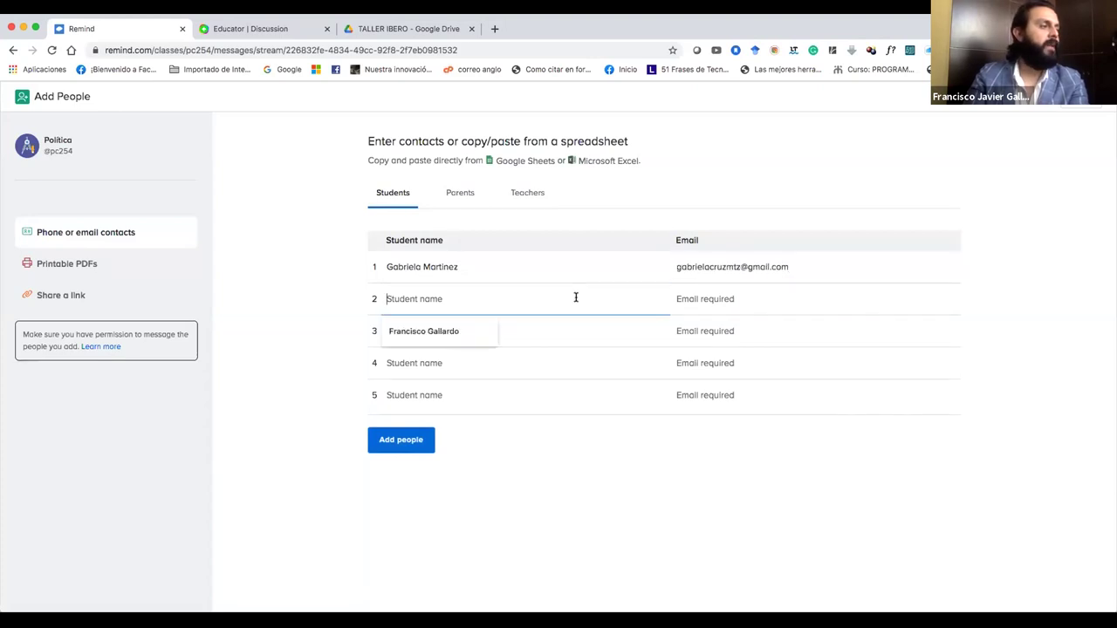
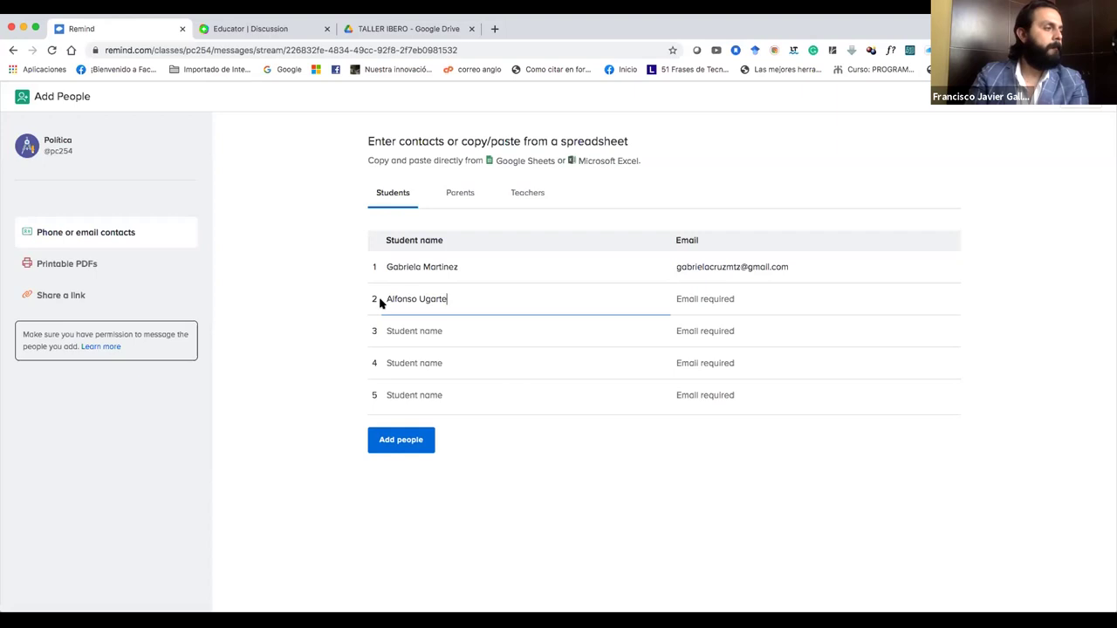
{"action": "left_click", "coordinate": [717, 301]}
{"action": "key", "text": "ctrl+v"}
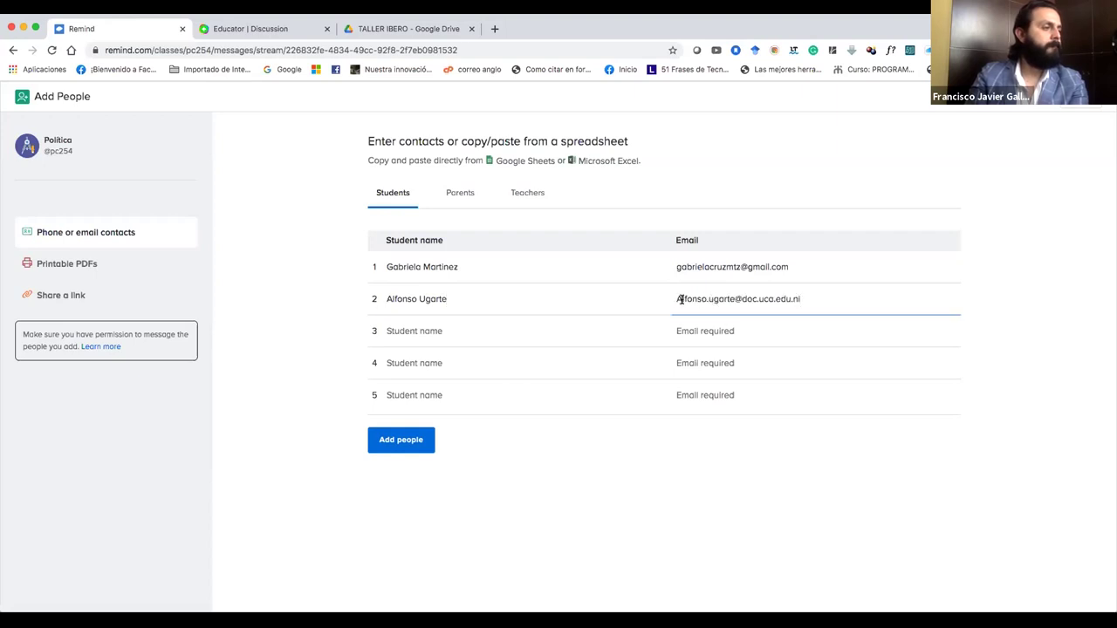
{"action": "key", "text": "BackSpace"}
{"action": "type", "text": "a"}
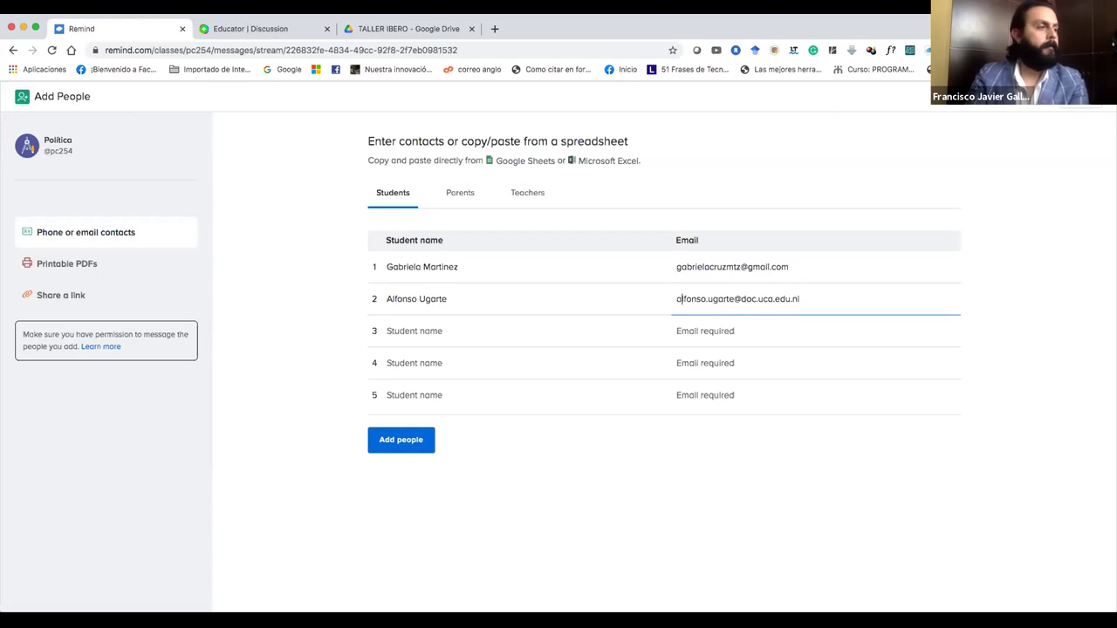
Enter the third and fourth students' names and paste their email addresses.
{"action": "left_click", "coordinate": [549, 339]}
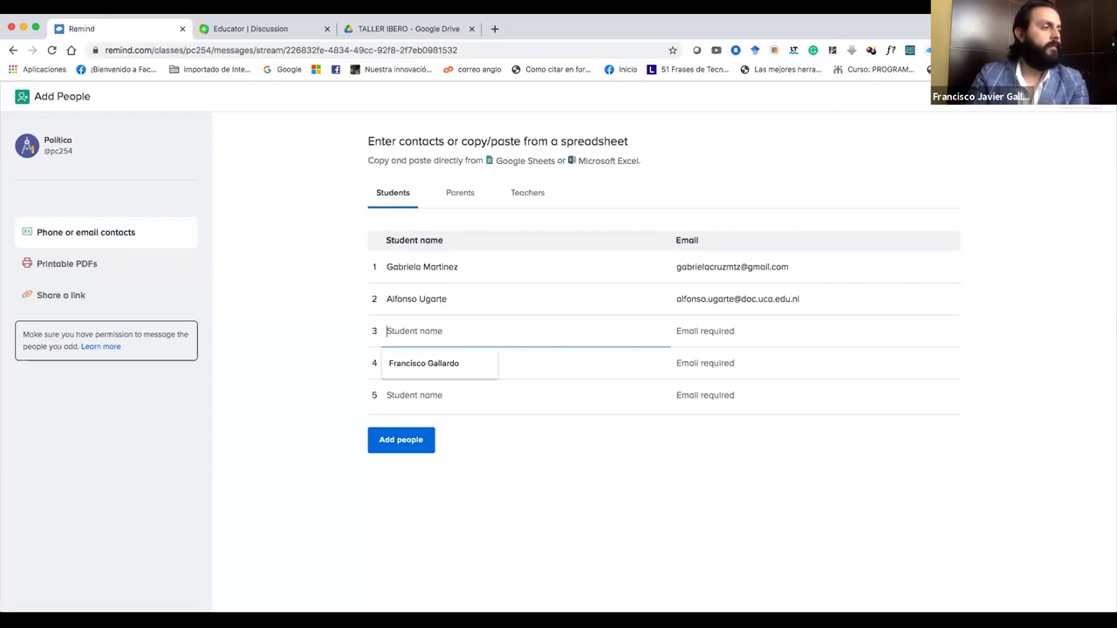
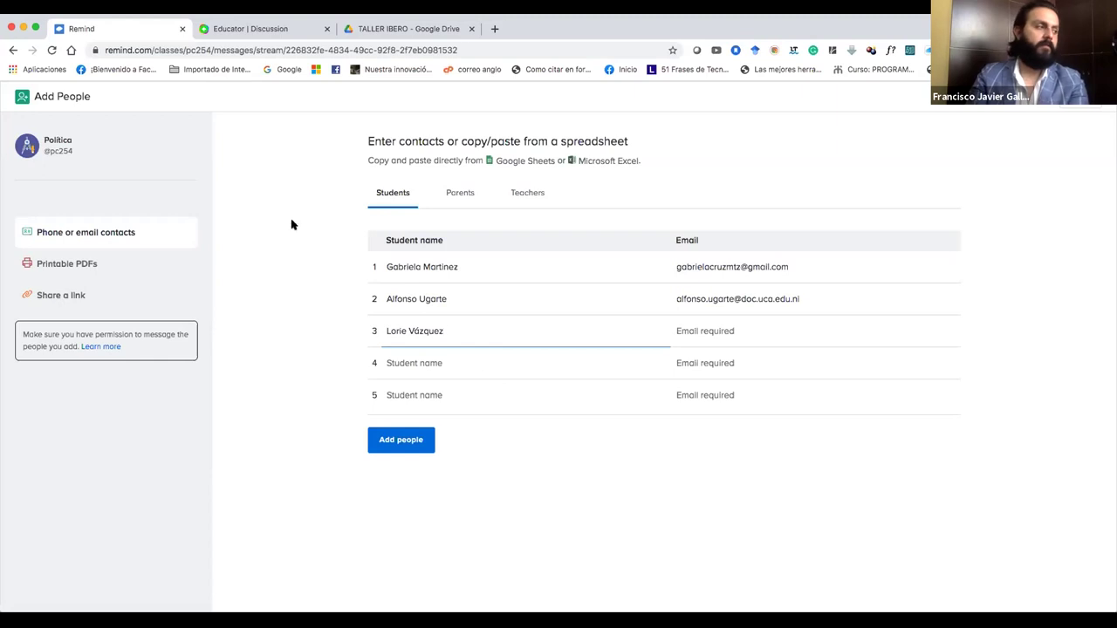
{"action": "left_click", "coordinate": [771, 340]}
{"action": "key", "text": "ctrl+v"}
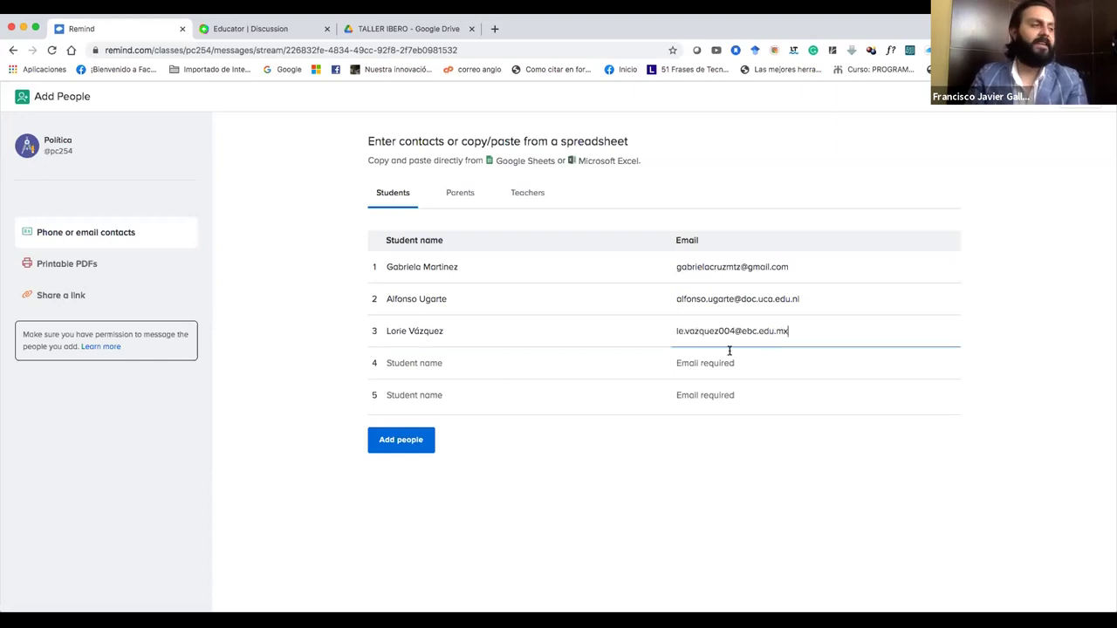
{"action": "left_click", "coordinate": [593, 368]}
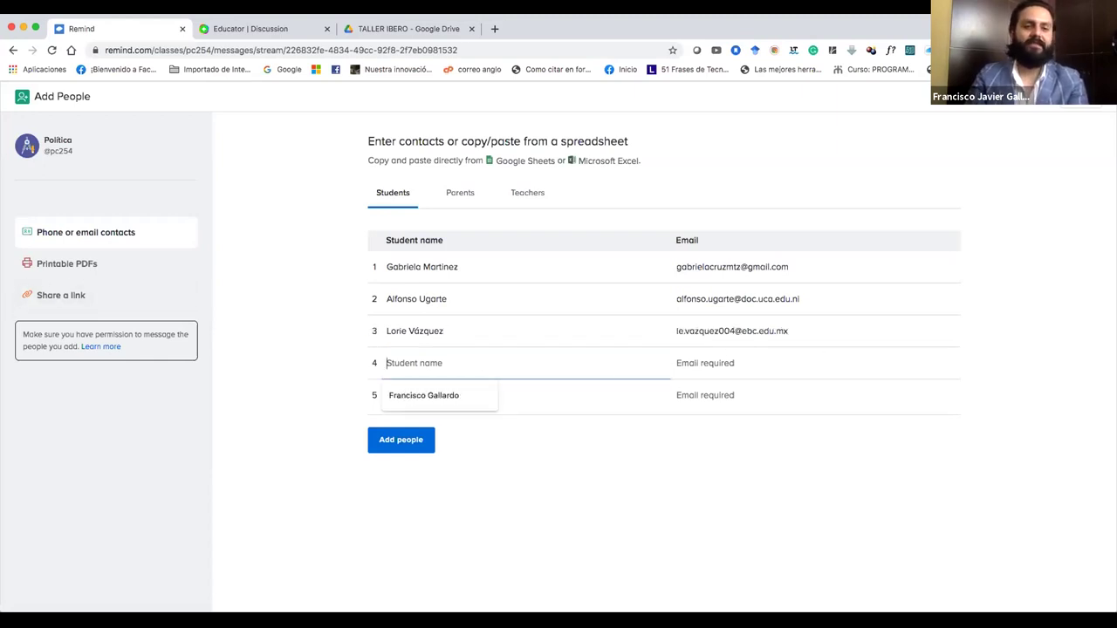
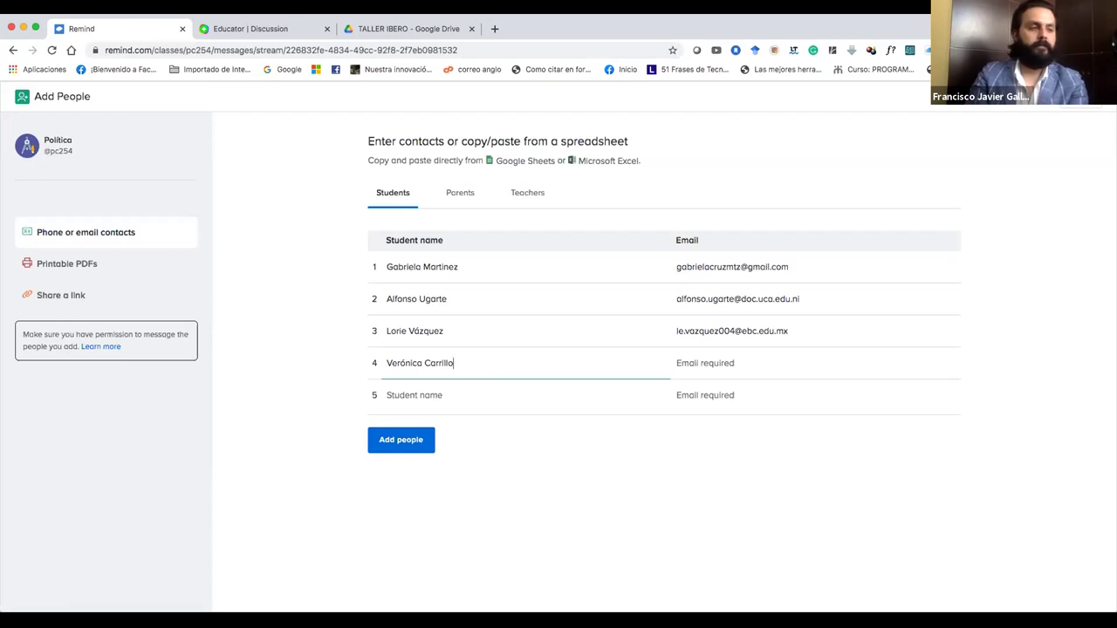
{"action": "left_click", "coordinate": [751, 372]}
{"action": "key", "text": "ctrl+v"}
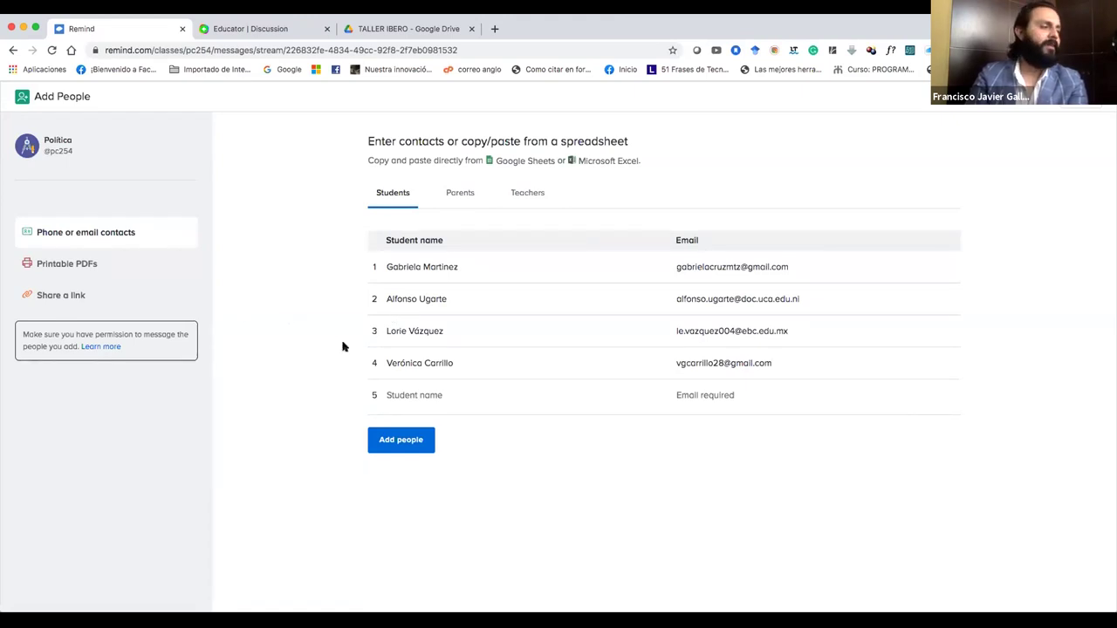
Enter the fifth student's name, fixing a misspelling, and paste their email.
{"action": "left_click", "coordinate": [414, 398]}
{"action": "type", "text": "Giadalupe"}
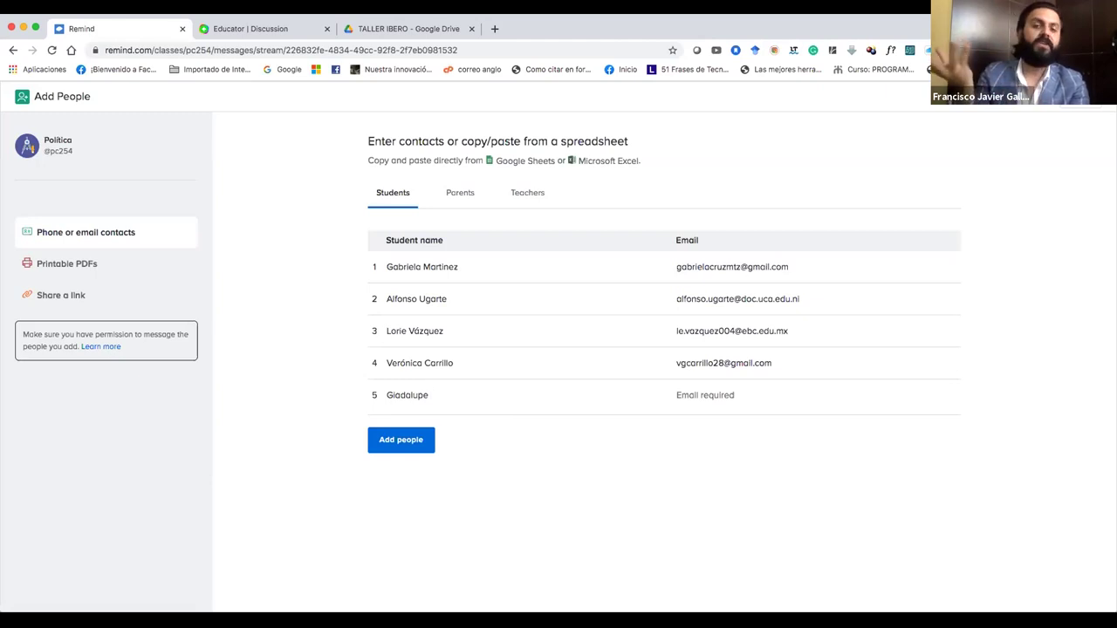
{"action": "left_click", "coordinate": [396, 394]}
{"action": "key", "text": "BackSpace"}
{"action": "key", "text": "BackSpace"}
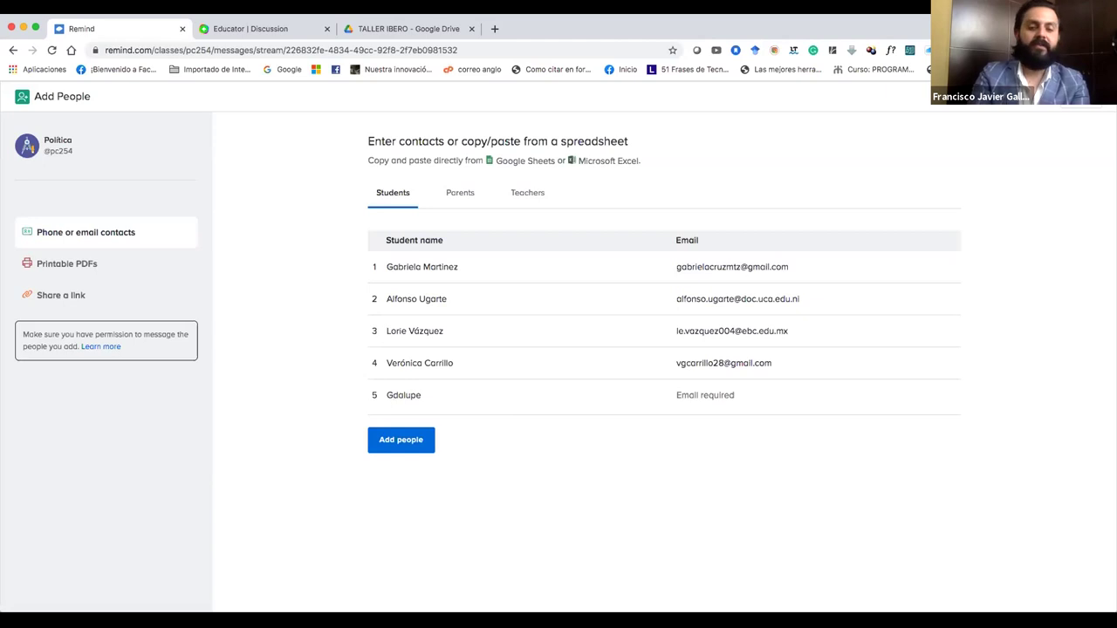
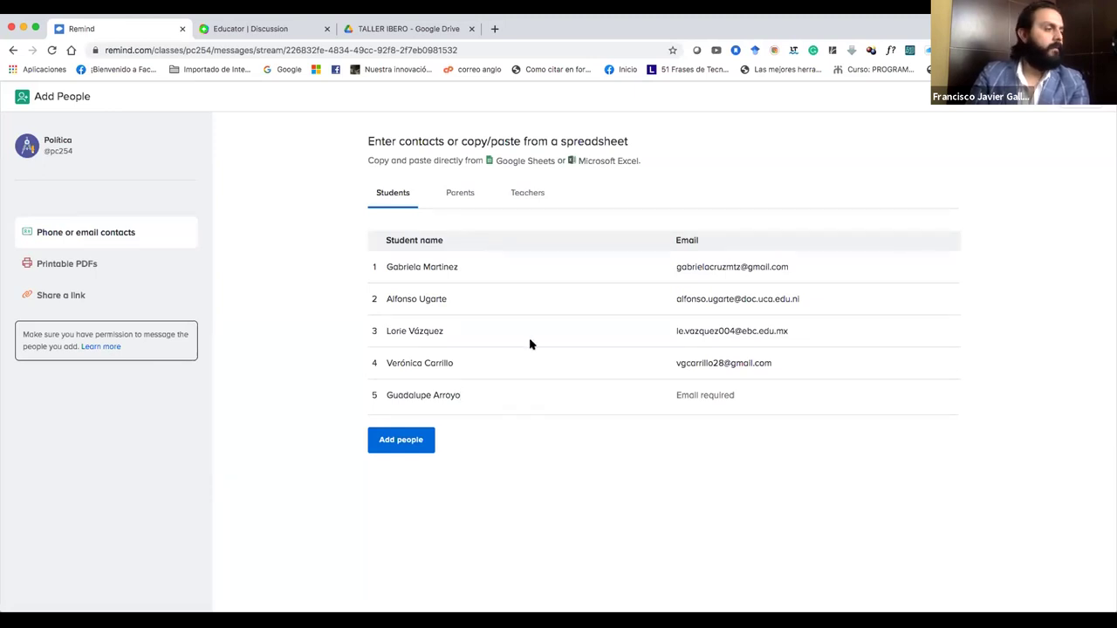
{"action": "left_click", "coordinate": [678, 392]}
{"action": "key", "text": "super+v"}
Send invitations to the five students and reopen the Add People form.
{"action": "left_click", "coordinate": [415, 441]}
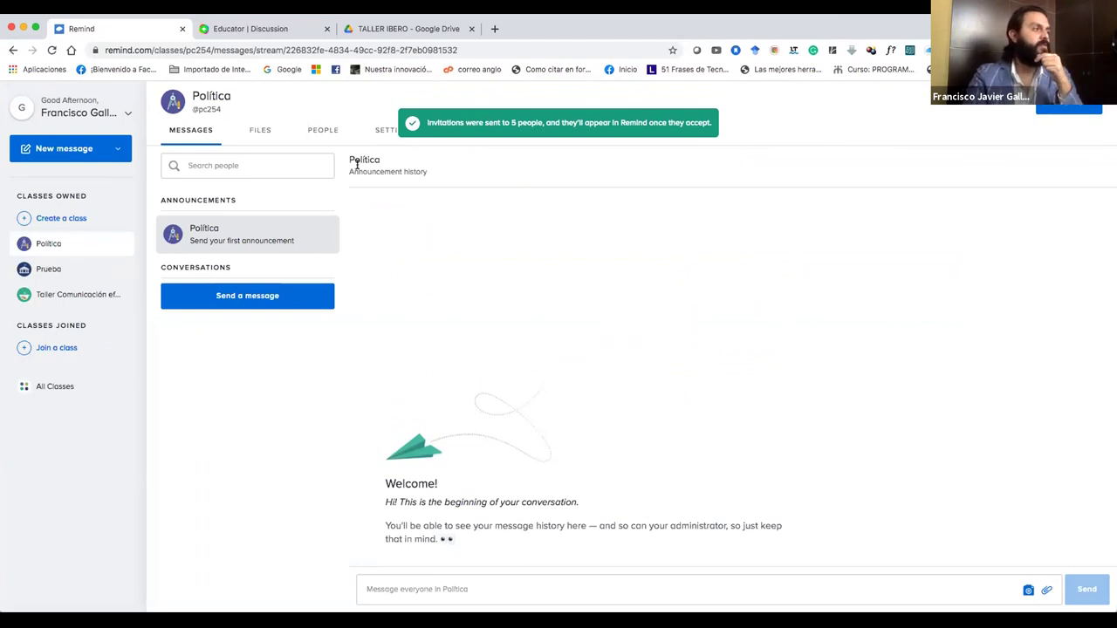
{"action": "left_click", "coordinate": [326, 130]}
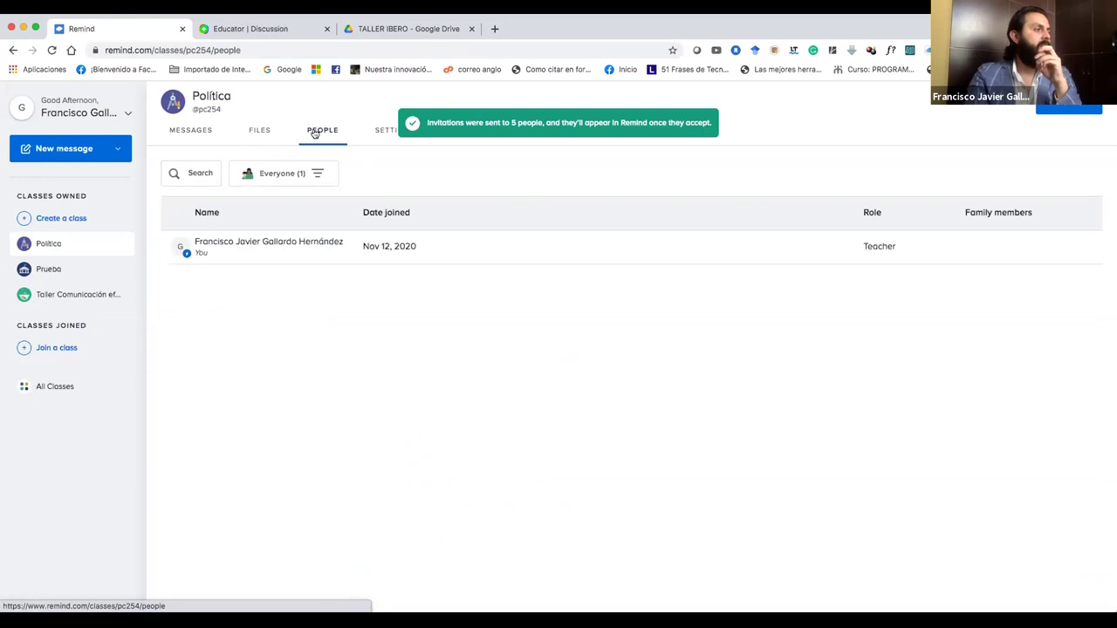
{"action": "left_click", "coordinate": [259, 131]}
{"action": "left_click", "coordinate": [196, 131]}
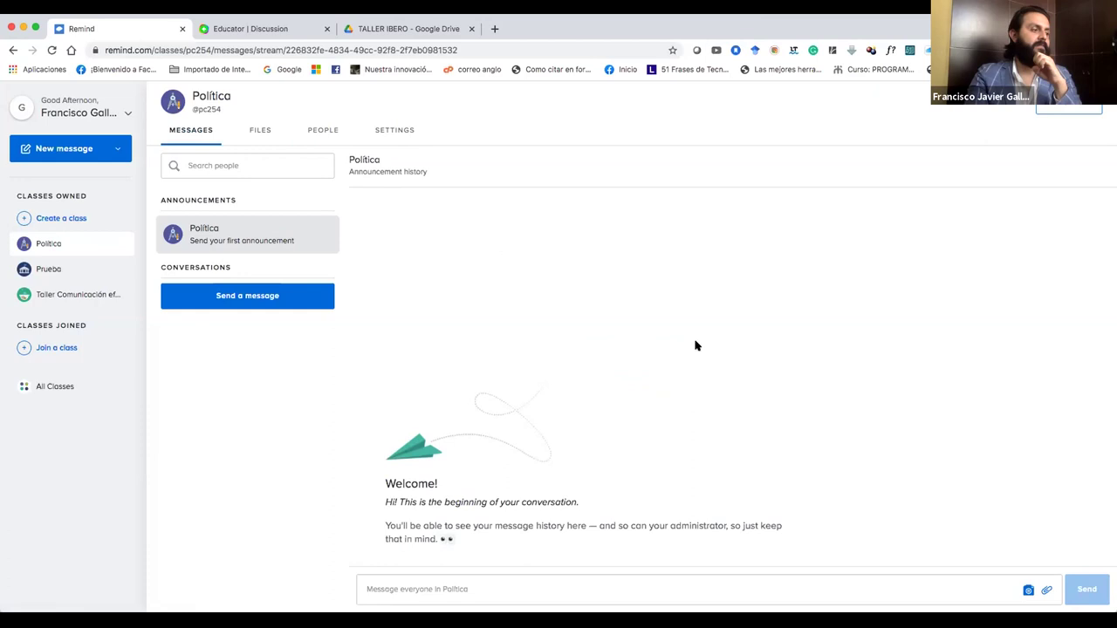
{"action": "left_click", "coordinate": [1064, 108]}
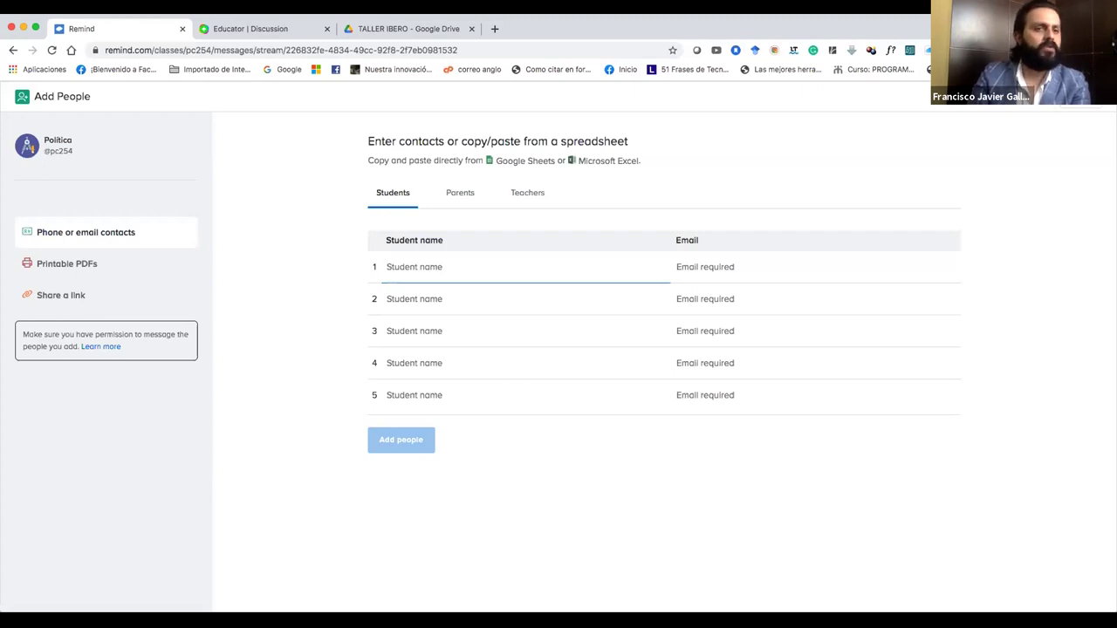
Enter the first two students' names and paste their email addresses.
{"action": "left_click", "coordinate": [526, 272]}
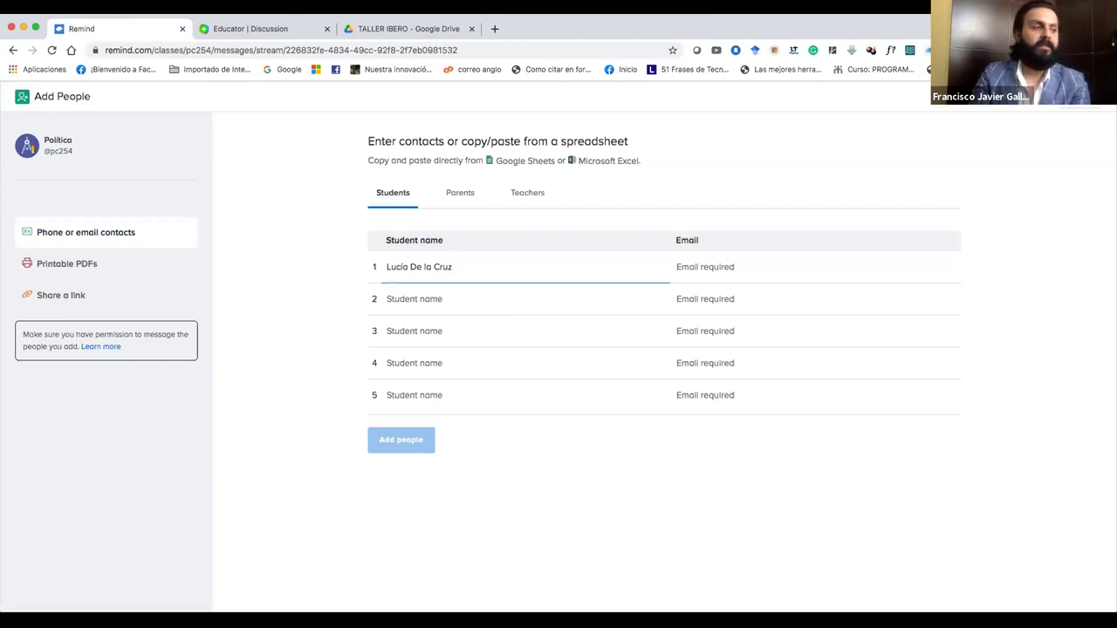
{"action": "left_click", "coordinate": [682, 266]}
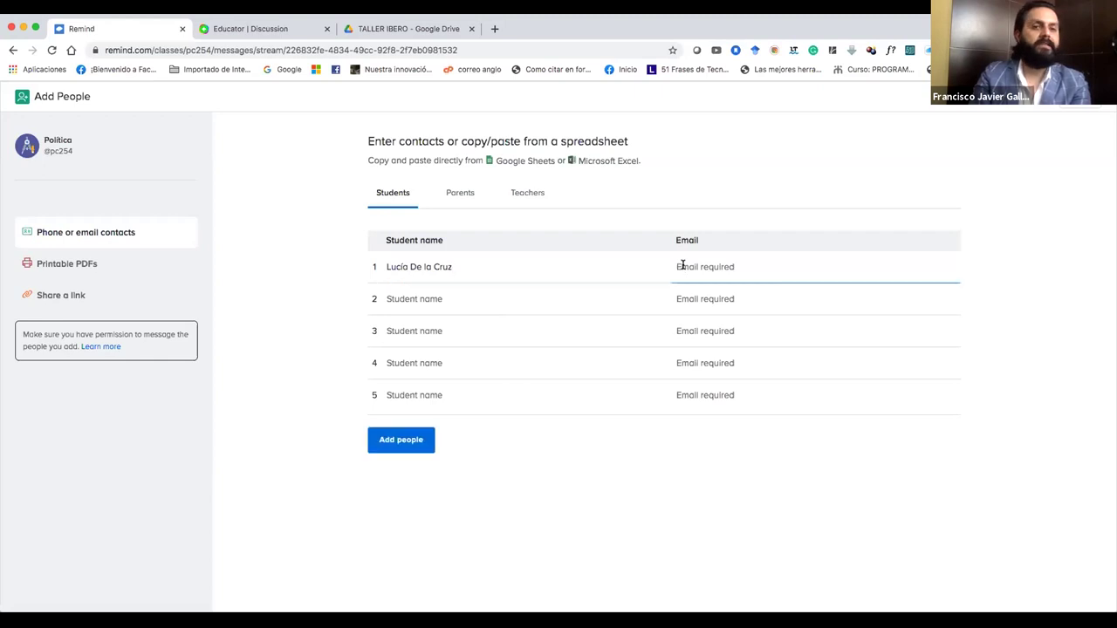
{"action": "key", "text": "ctrl+v"}
{"action": "left_click", "coordinate": [550, 297]}
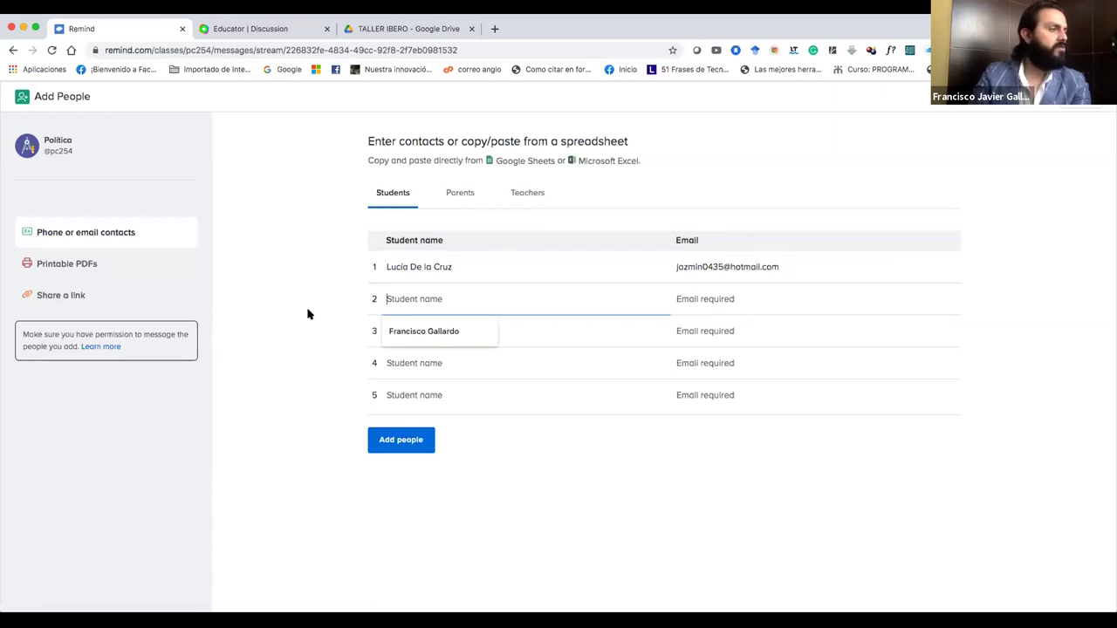
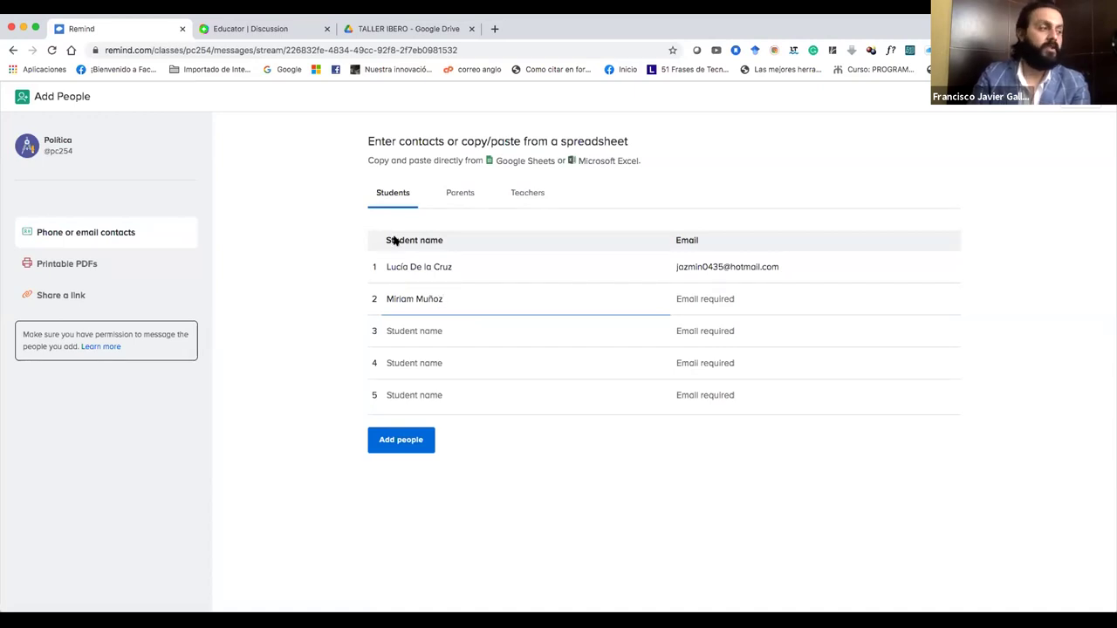
{"action": "left_click", "coordinate": [710, 309]}
{"action": "key", "text": "super+v"}
Enter the third and fourth students' names and emails, then add all four to the class.
{"action": "left_click", "coordinate": [580, 332]}
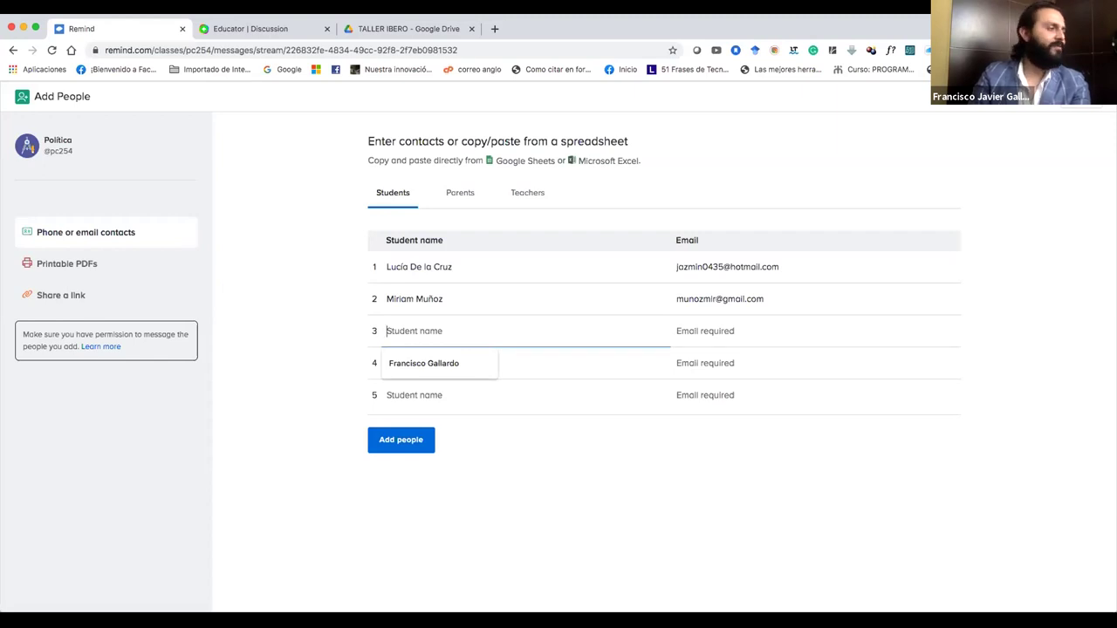
{"action": "left_click", "coordinate": [693, 328]}
{"action": "key", "text": "super+v"}
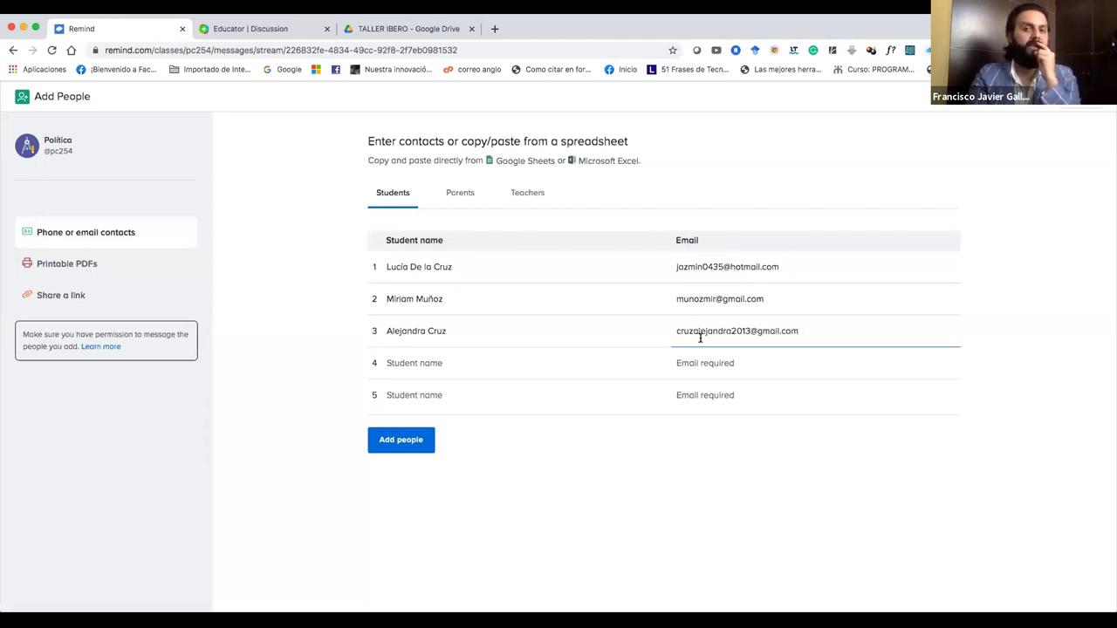
{"action": "left_click", "coordinate": [583, 368]}
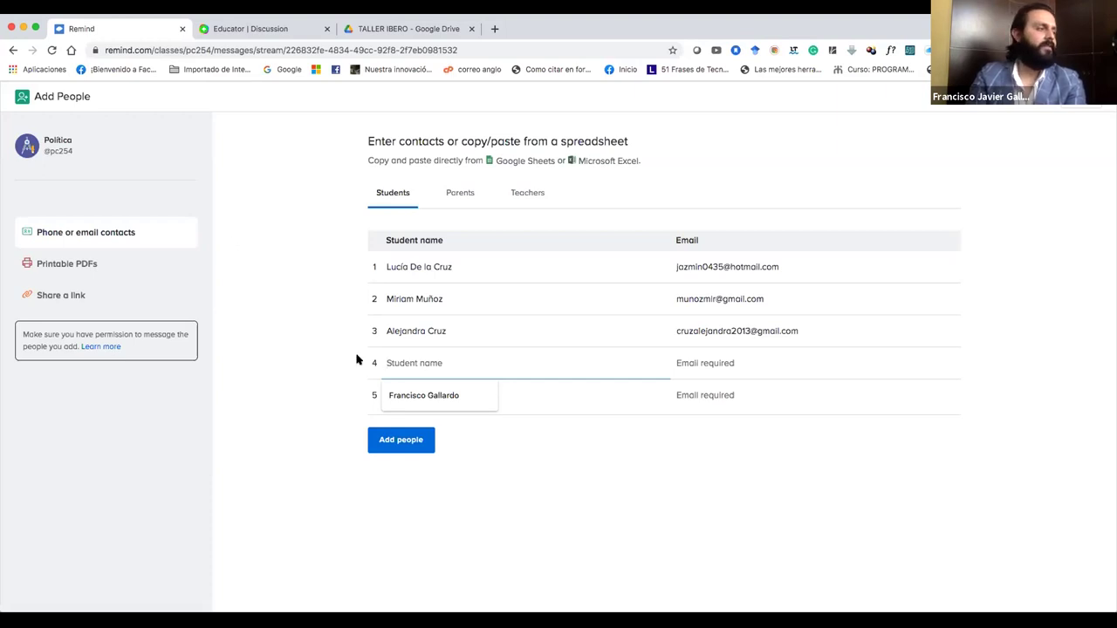
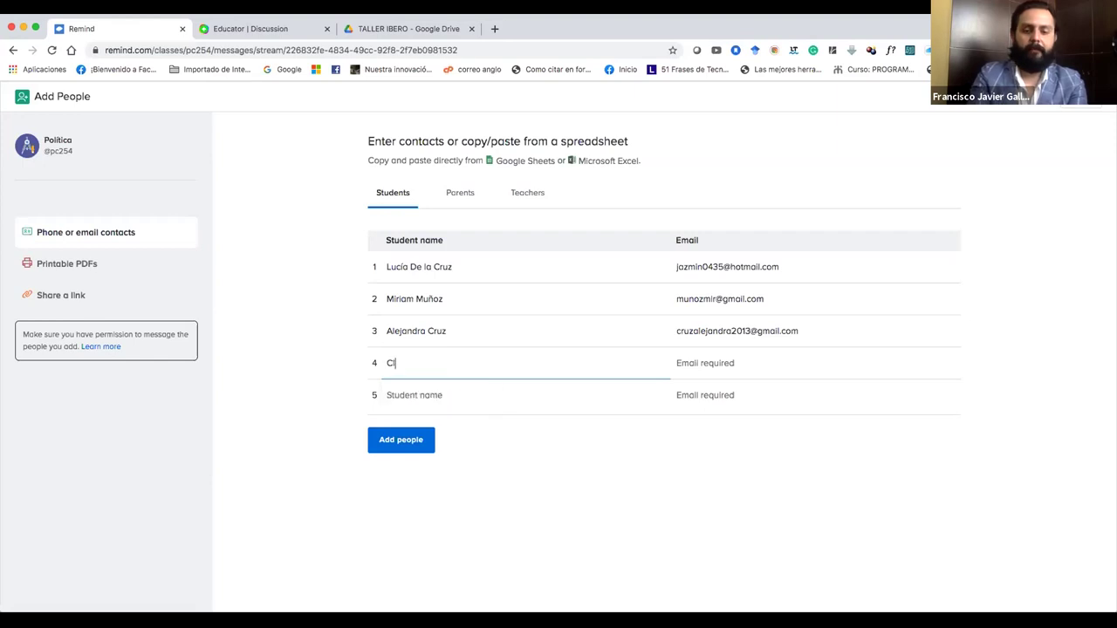
{"action": "left_click", "coordinate": [688, 361]}
{"action": "key", "text": "super+v"}
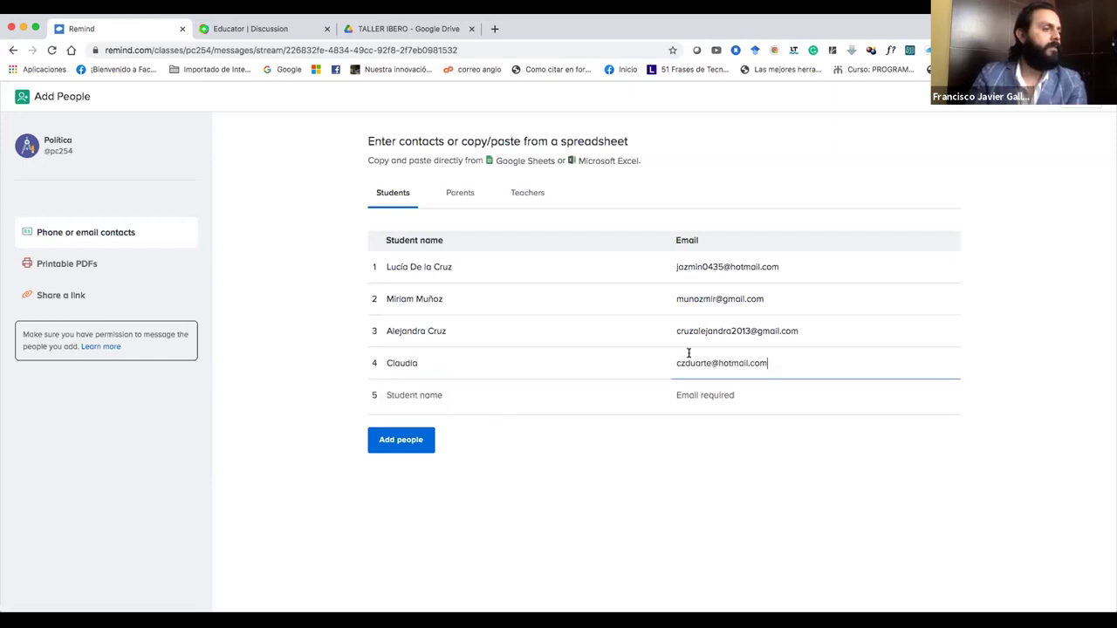
{"action": "left_click", "coordinate": [605, 422]}
{"action": "left_click", "coordinate": [529, 375]}
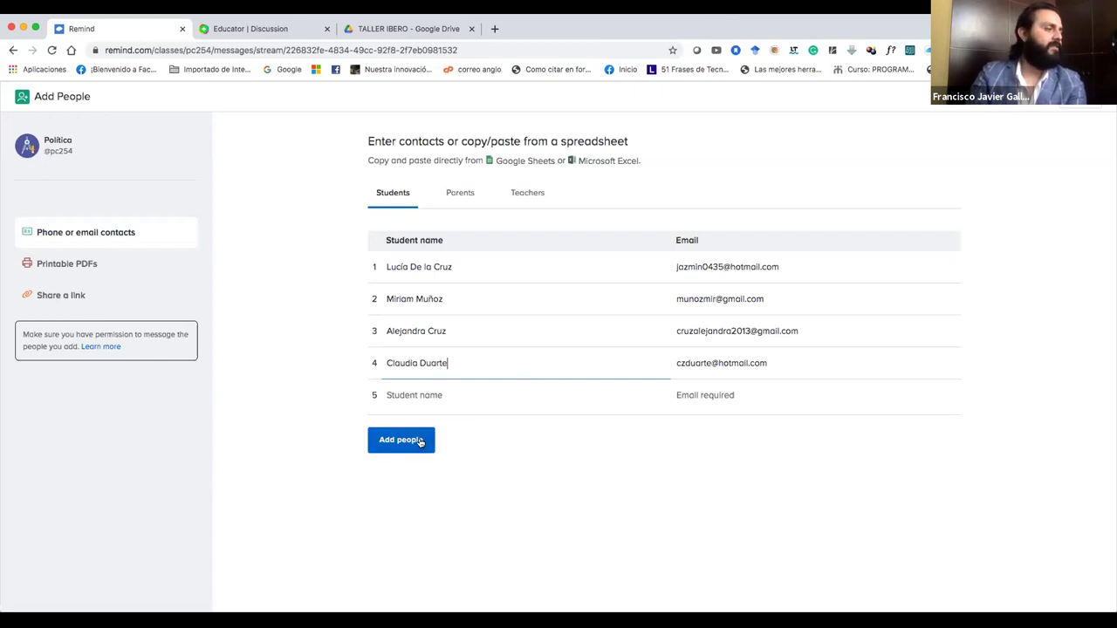
{"action": "left_click", "coordinate": [420, 442]}
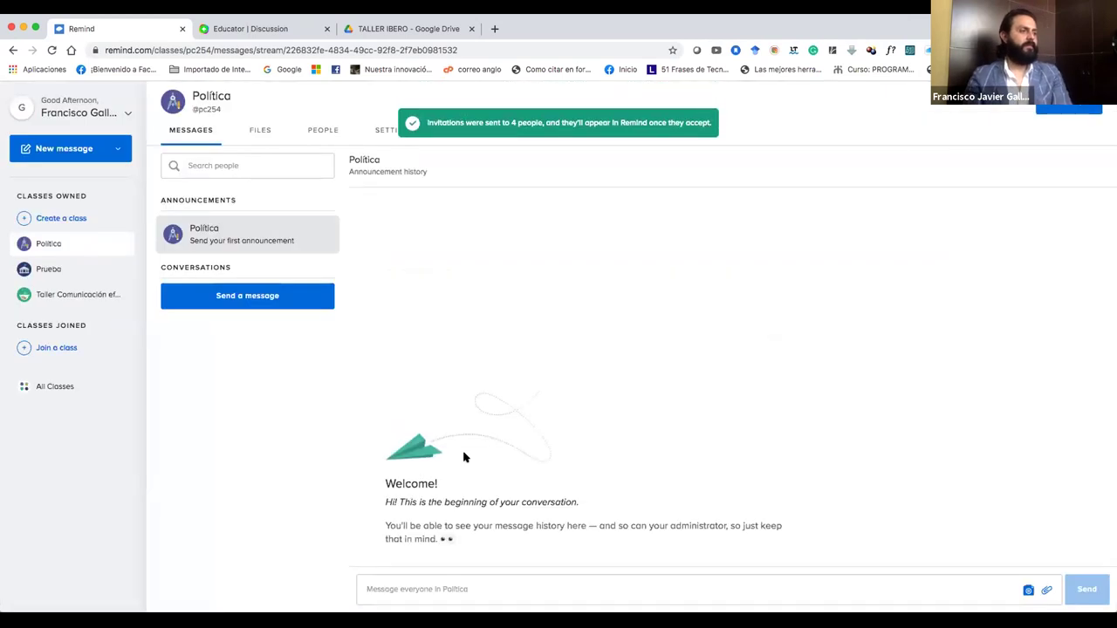
Browse the class Files, People and Settings pages, then return to Messages.
{"action": "left_click", "coordinate": [262, 131]}
{"action": "left_click", "coordinate": [320, 131]}
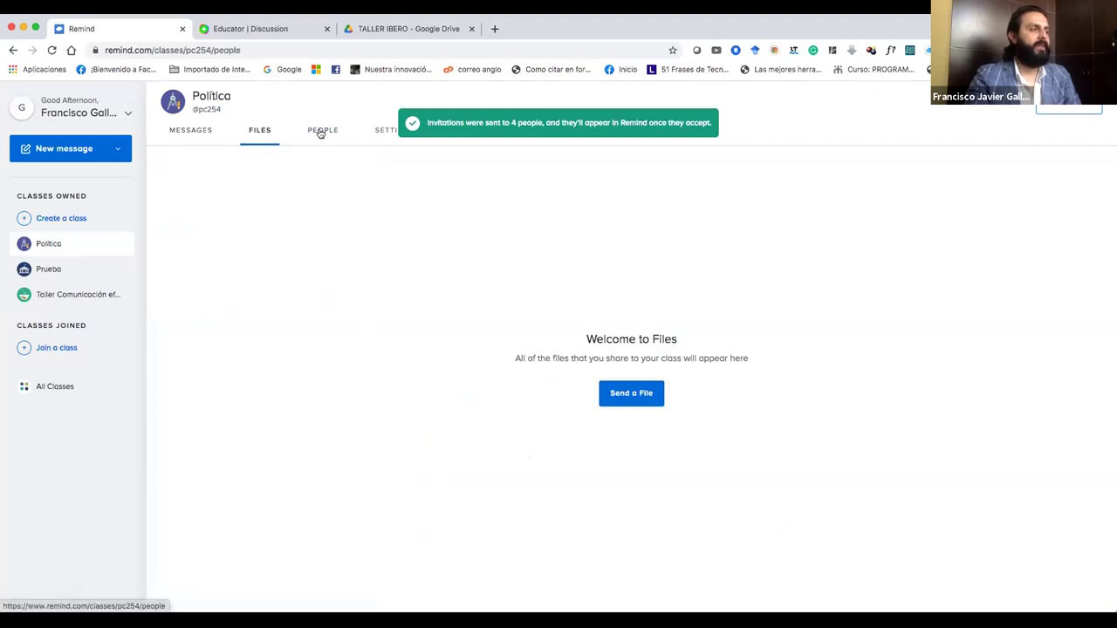
{"action": "left_click", "coordinate": [381, 133]}
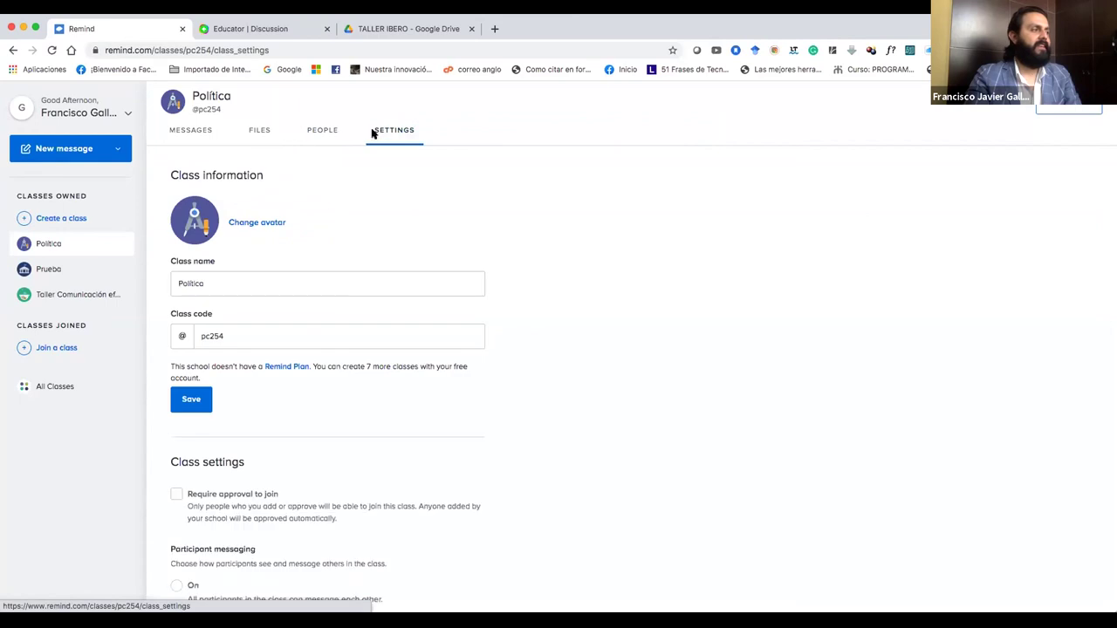
{"action": "scroll", "coordinate": [364, 283], "scroll_direction": "down", "scroll_amount": 5}
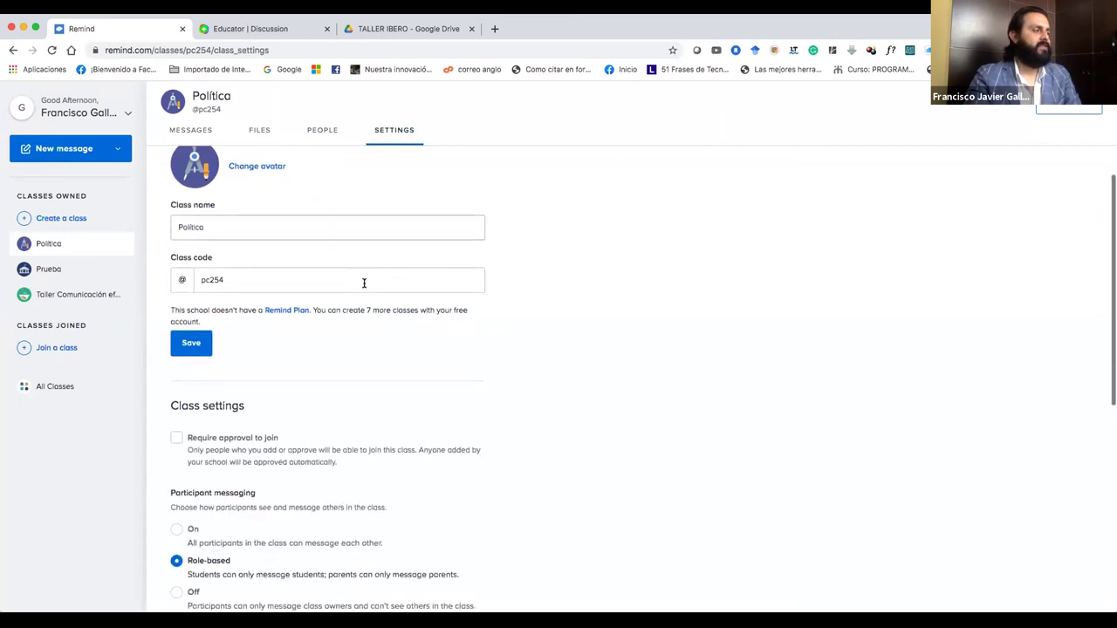
{"action": "left_click", "coordinate": [203, 140]}
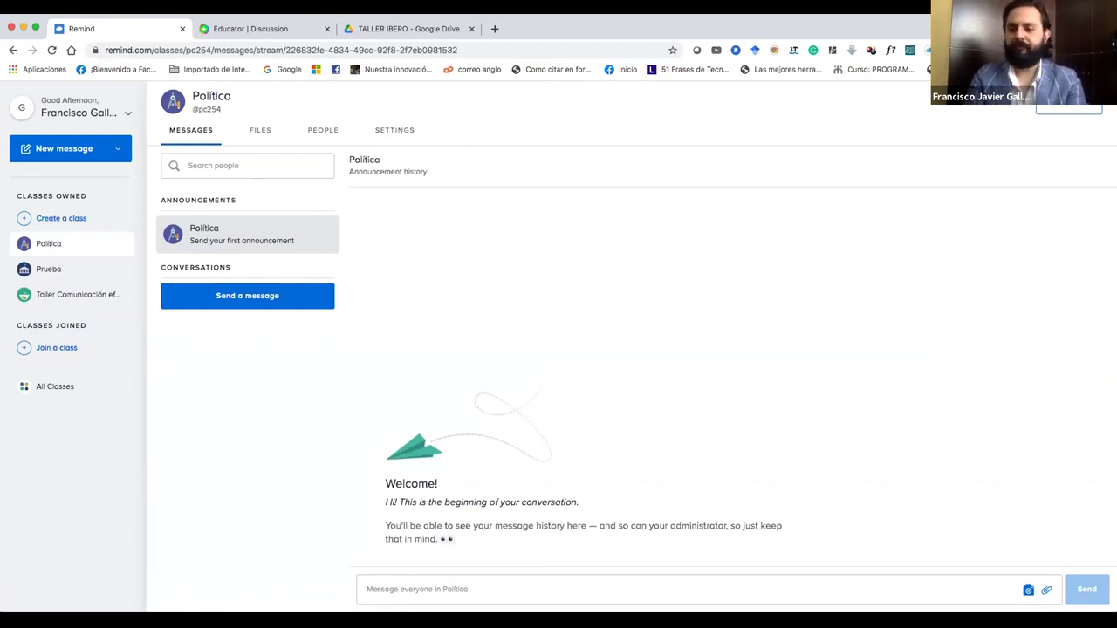
{"action": "left_click", "coordinate": [529, 591]}
Close and discard the open announcement drafts.
{"action": "left_click", "coordinate": [523, 543]}
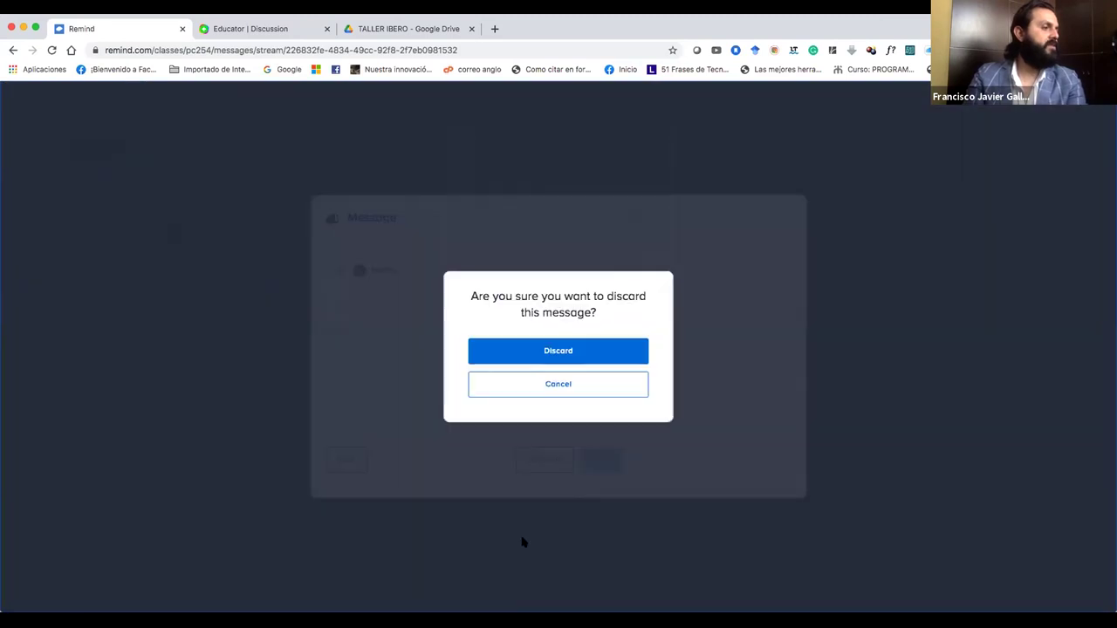
{"action": "left_click", "coordinate": [541, 393]}
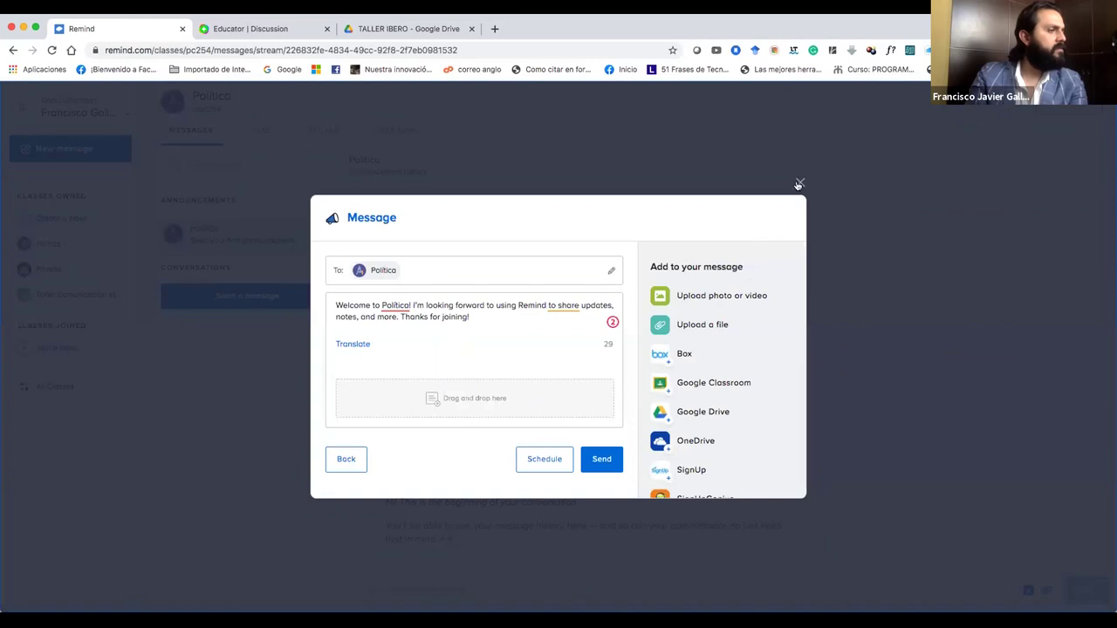
{"action": "left_click", "coordinate": [799, 183]}
{"action": "left_click", "coordinate": [592, 350]}
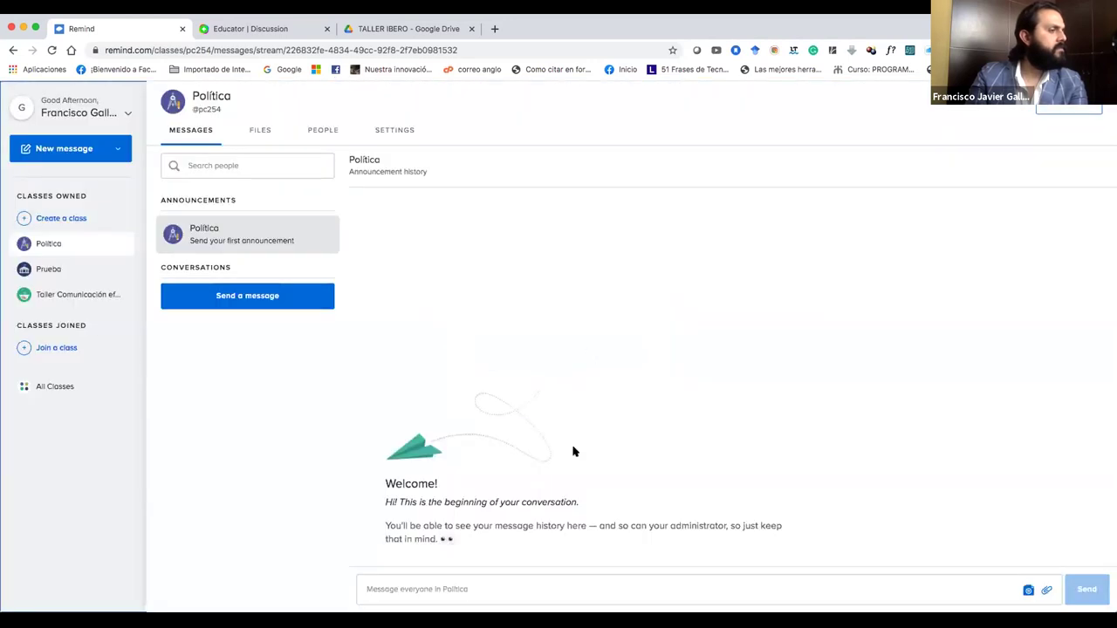
{"action": "left_click", "coordinate": [499, 582]}
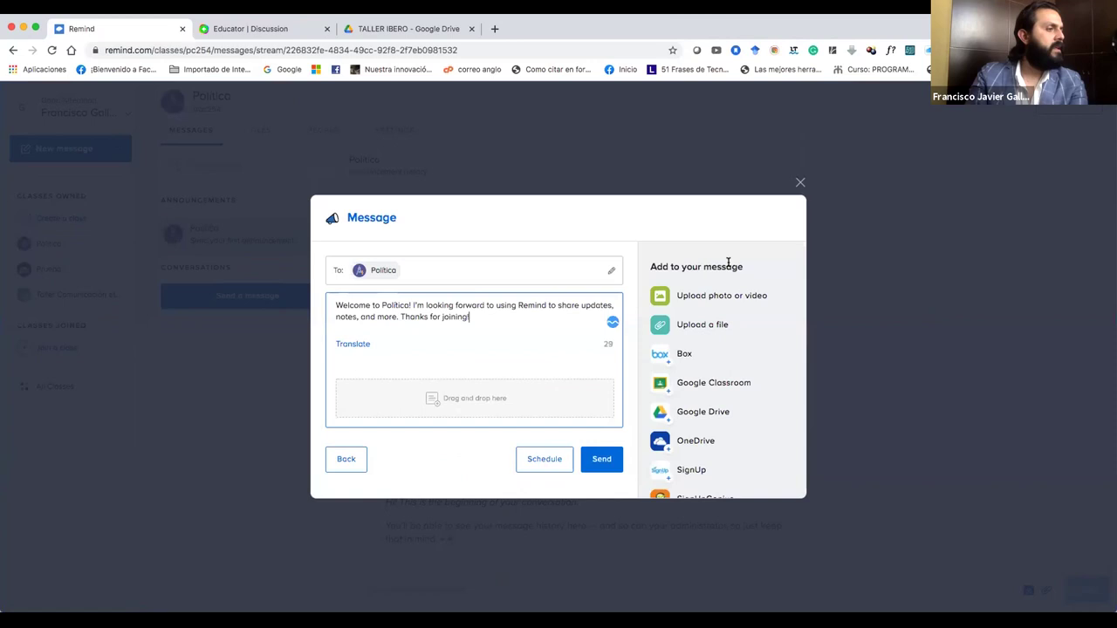
{"action": "left_click", "coordinate": [799, 182]}
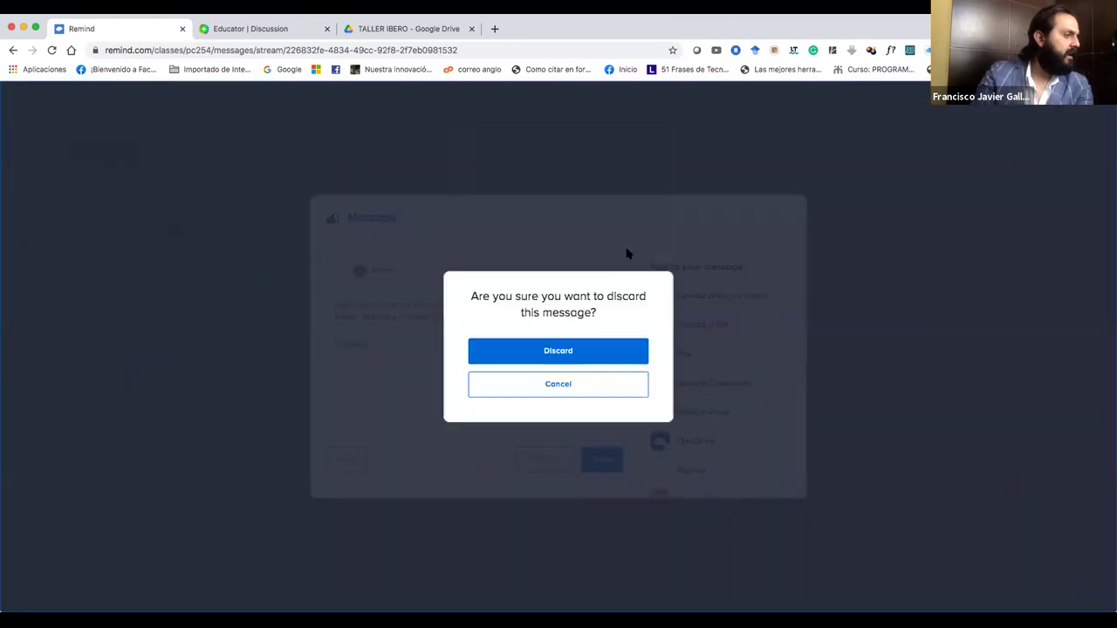
{"action": "left_click", "coordinate": [591, 352]}
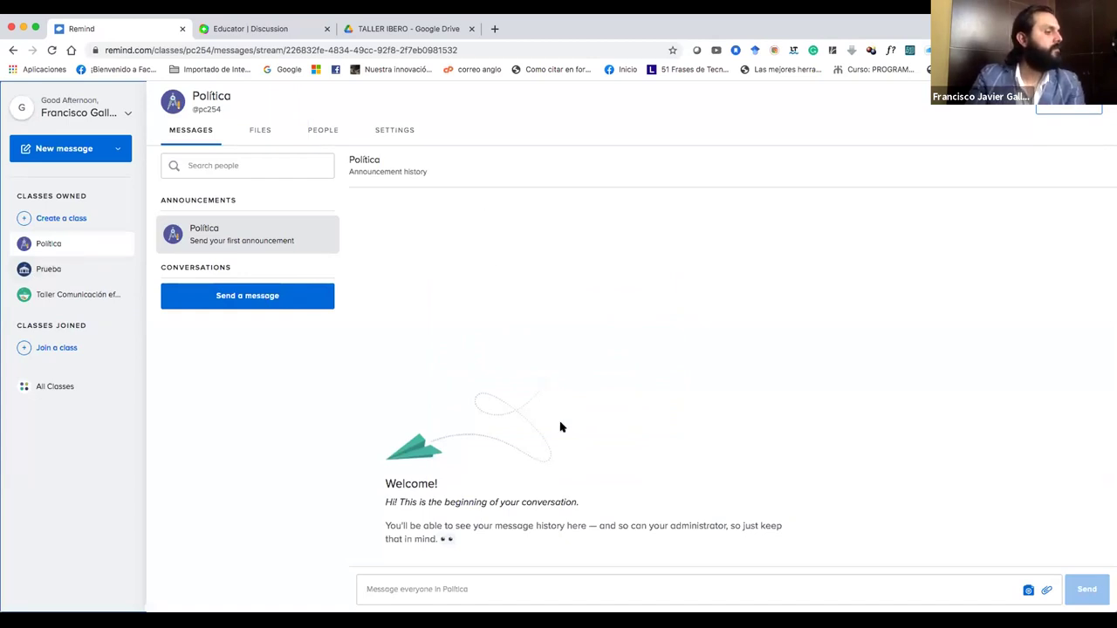
Post the welcome announcement 'Hola bienvenidos a esta materia' to the class.
{"action": "left_click", "coordinate": [876, 592]}
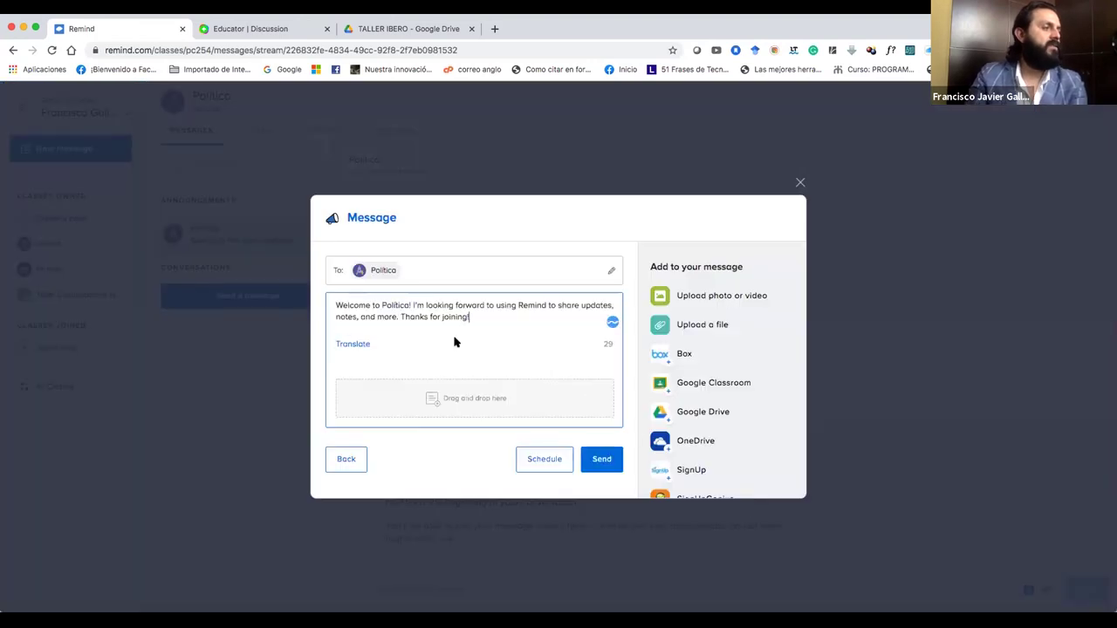
{"action": "left_click_drag", "start_coordinate": [479, 322], "coordinate": [325, 302]}
{"action": "type", "text": "Hola bienvenido"}
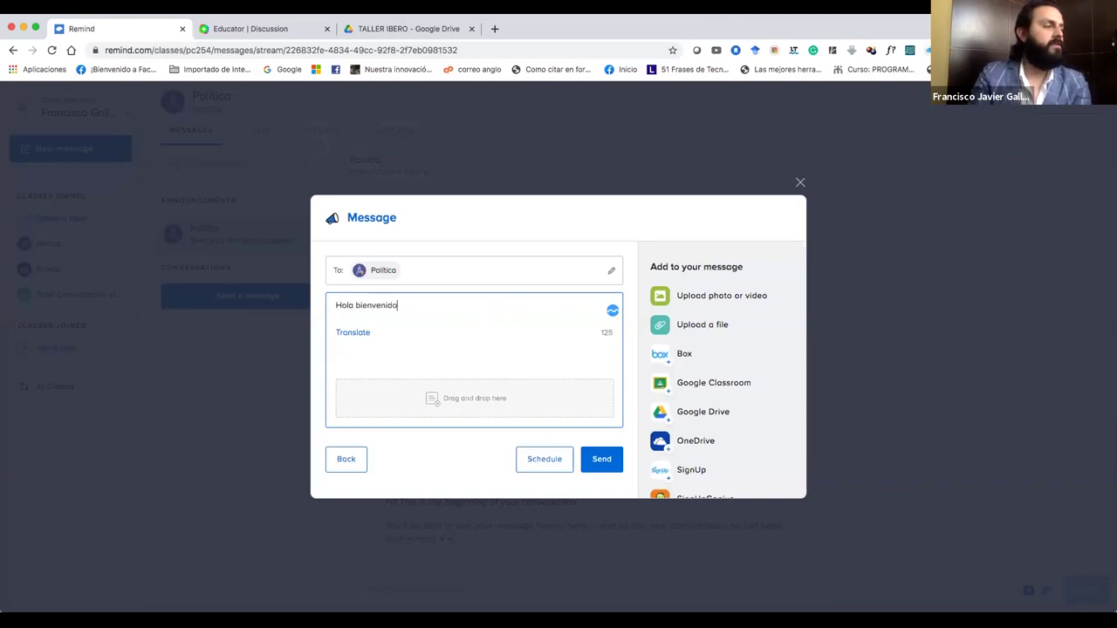
{"action": "type", "text": "s a es"}
{"action": "type", "text": "to ,c"}
{"action": "type", "text": "materia"}
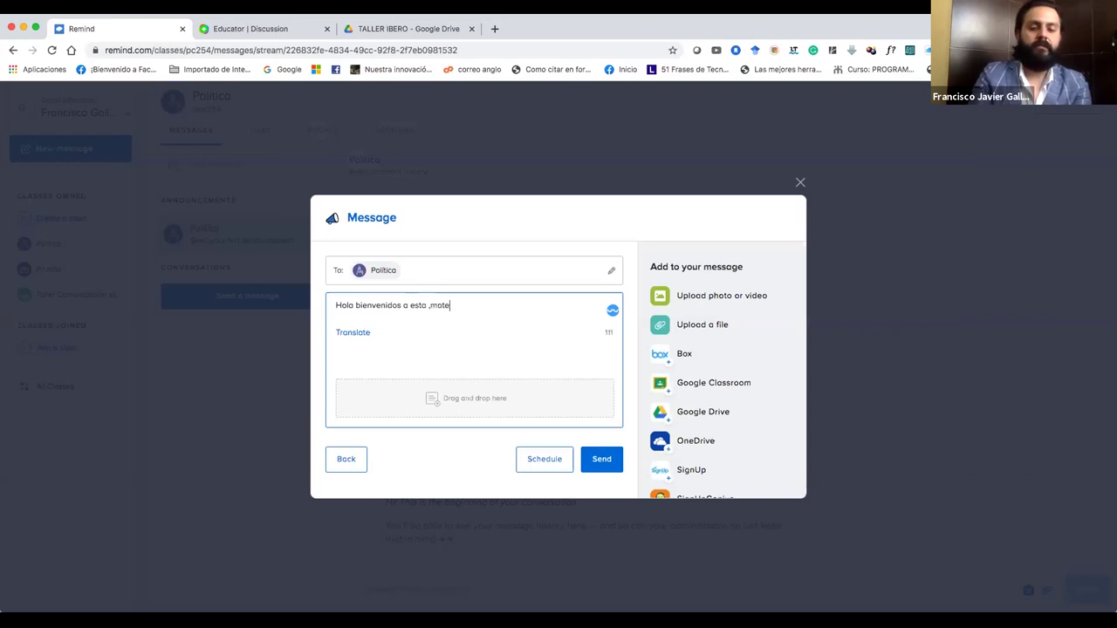
{"action": "left_click", "coordinate": [429, 306]}
{"action": "key", "text": "BackSpace"}
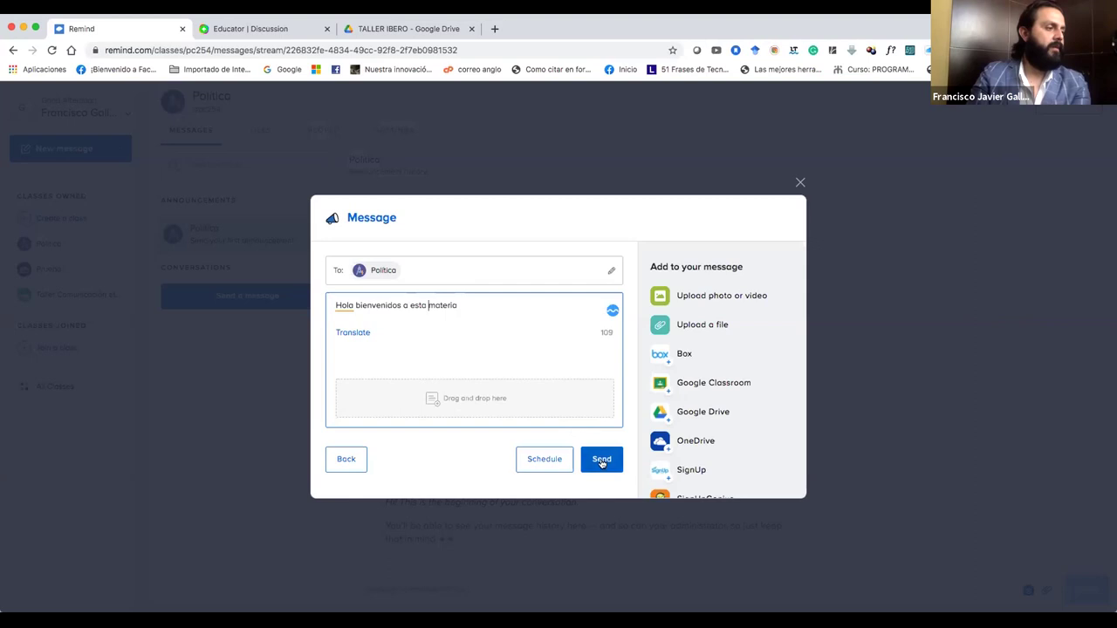
{"action": "left_click", "coordinate": [601, 463]}
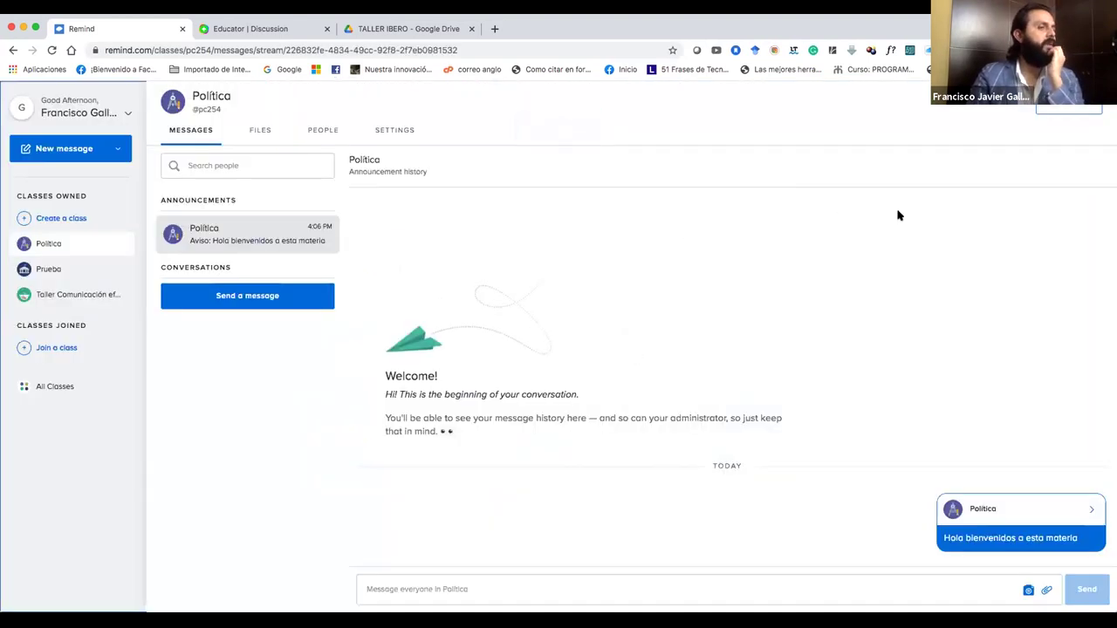
{"action": "left_click", "coordinate": [398, 131]}
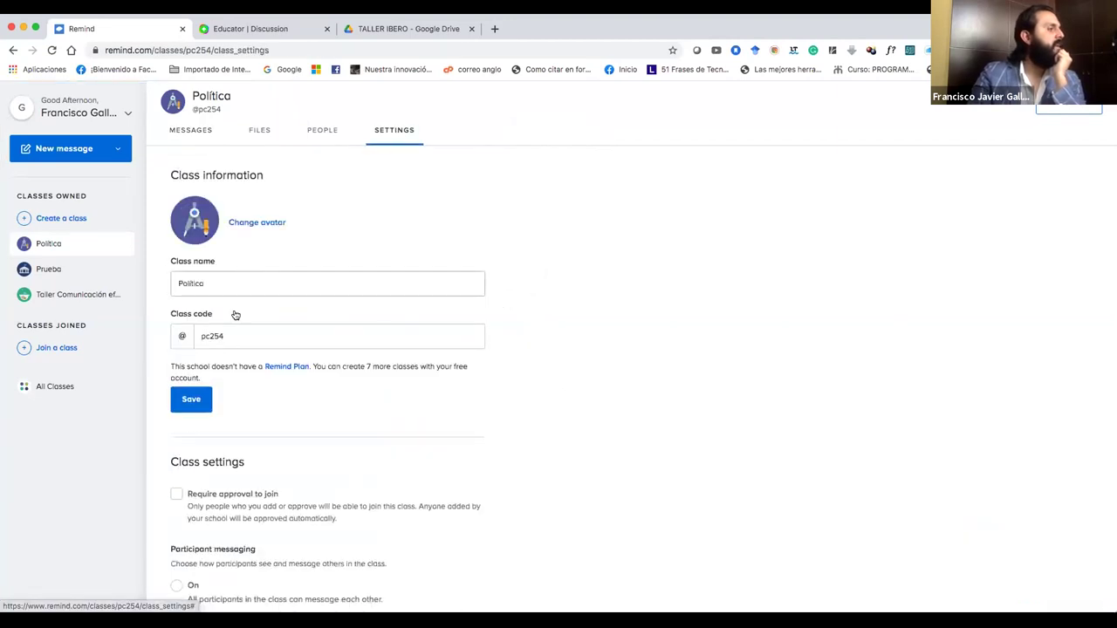
{"action": "scroll", "coordinate": [226, 335], "scroll_direction": "up", "scroll_amount": 5}
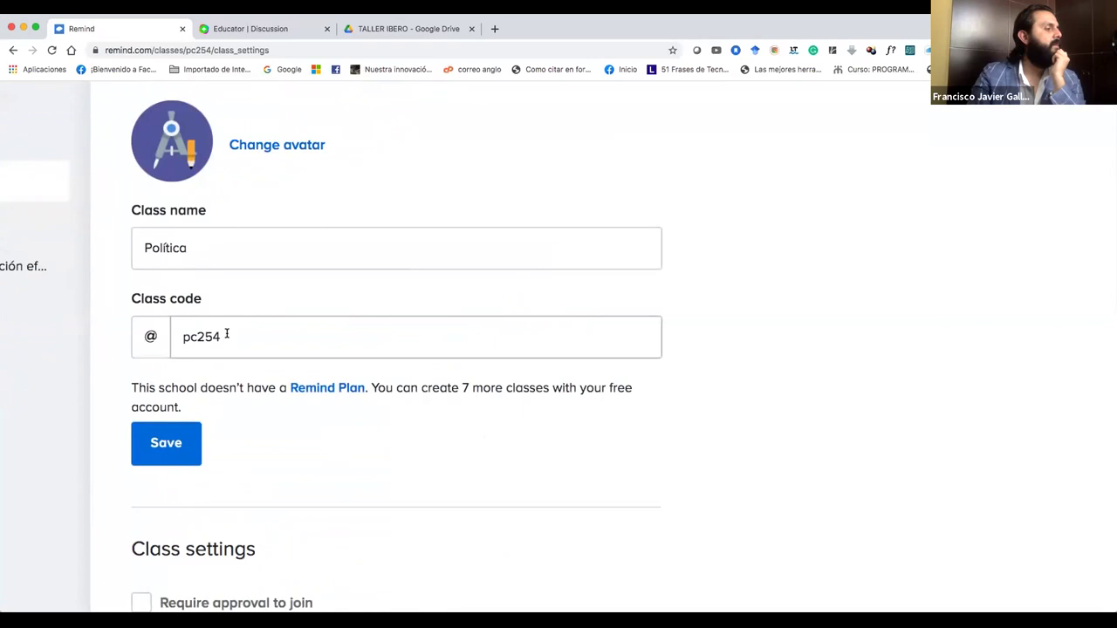
{"action": "scroll", "coordinate": [227, 335], "scroll_direction": "up", "scroll_amount": 4}
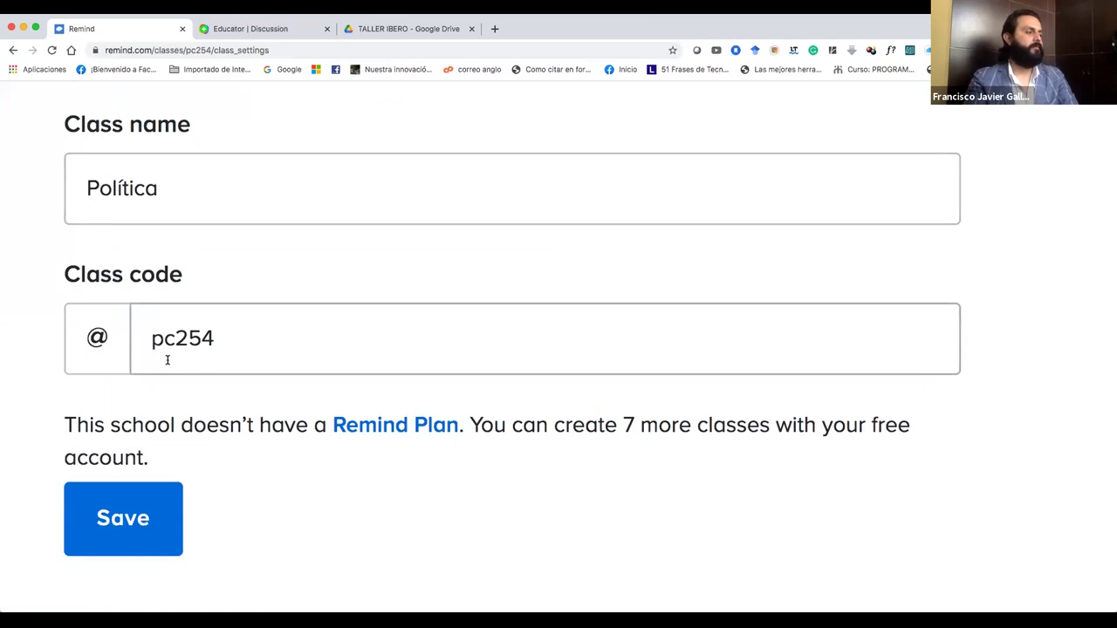
{"action": "scroll", "coordinate": [167, 359], "scroll_direction": "down", "scroll_amount": 3}
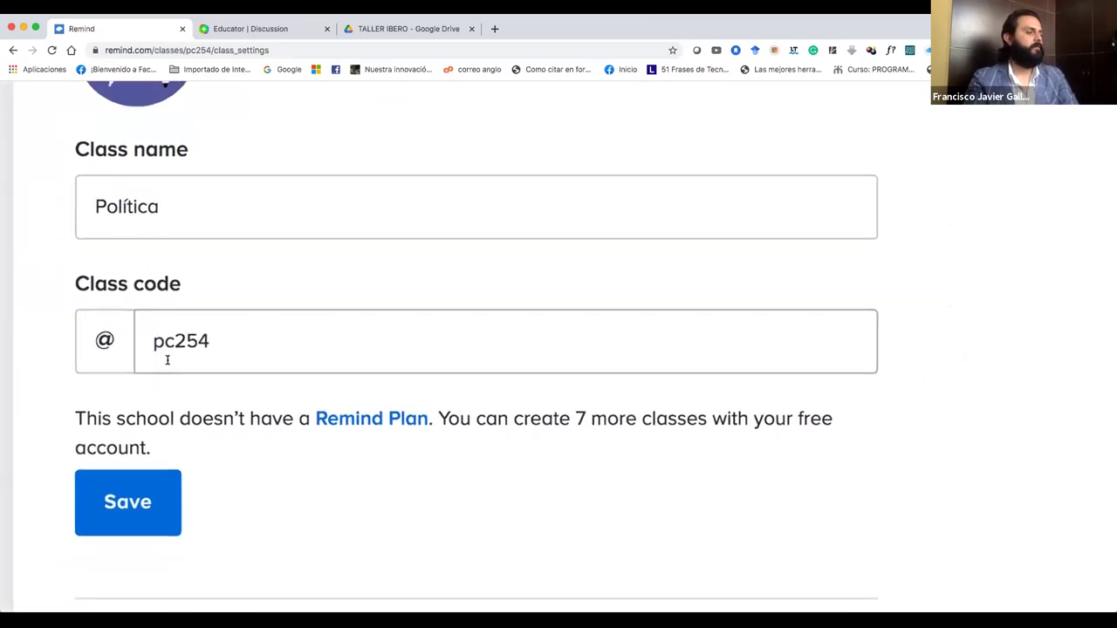
{"action": "scroll", "coordinate": [166, 360], "scroll_direction": "up", "scroll_amount": 1}
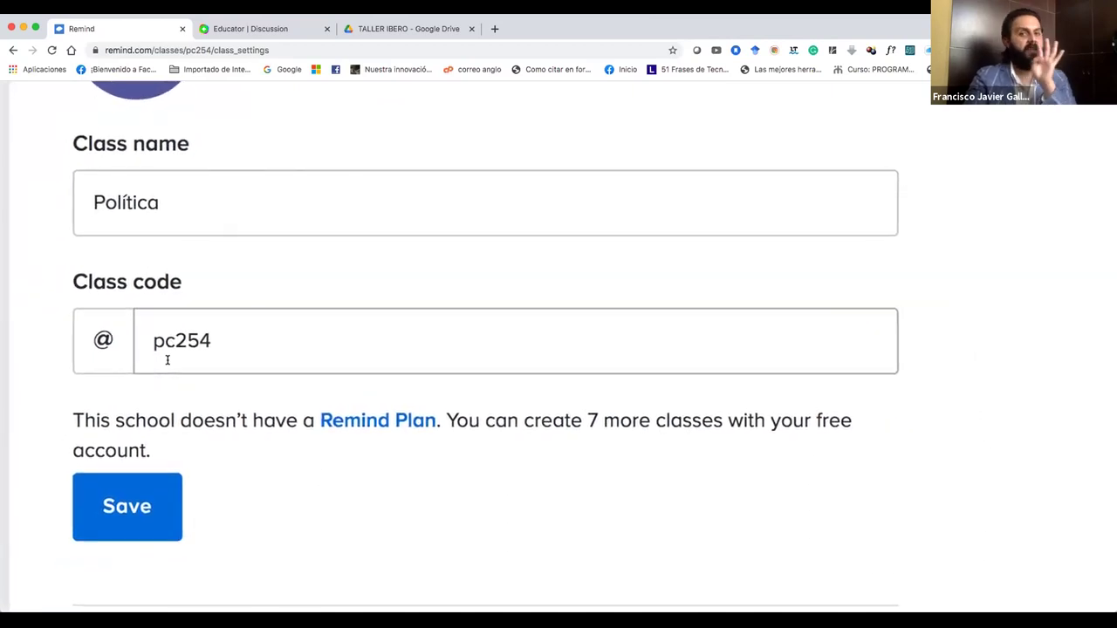
{"action": "scroll", "coordinate": [166, 359], "scroll_direction": "down", "scroll_amount": 1}
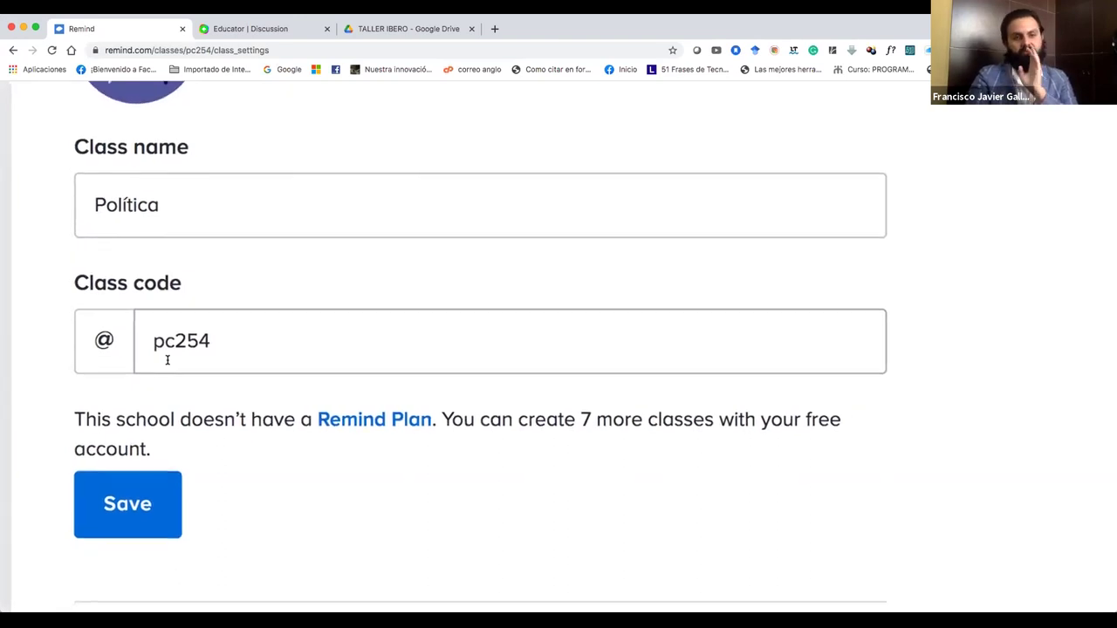
{"action": "scroll", "coordinate": [167, 360], "scroll_direction": "up", "scroll_amount": 1}
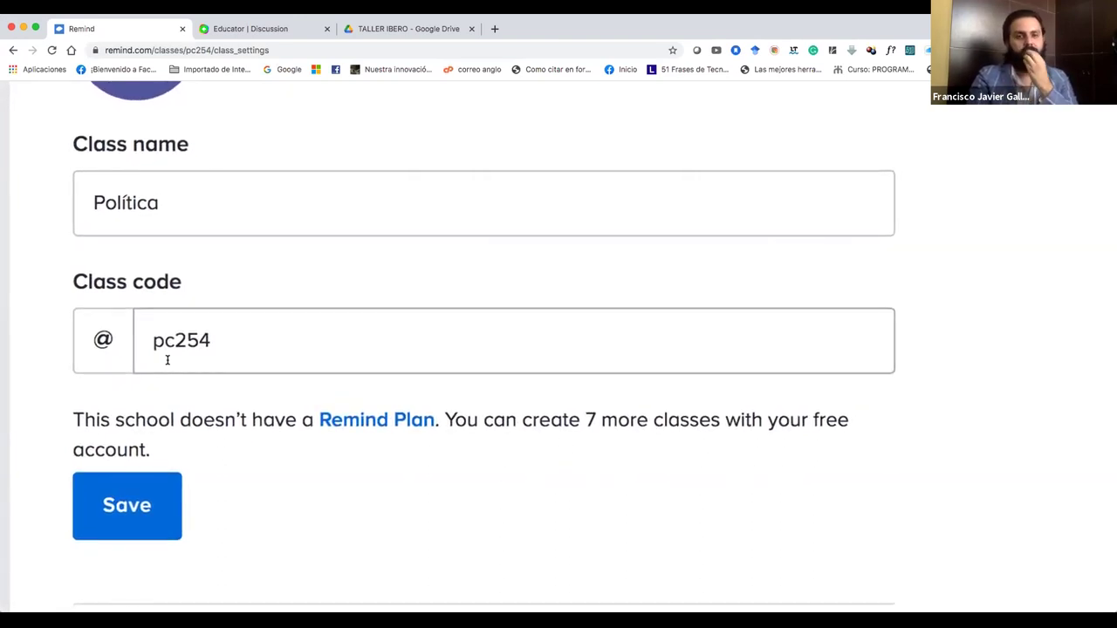
{"action": "scroll", "coordinate": [167, 360], "scroll_direction": "down", "scroll_amount": 1}
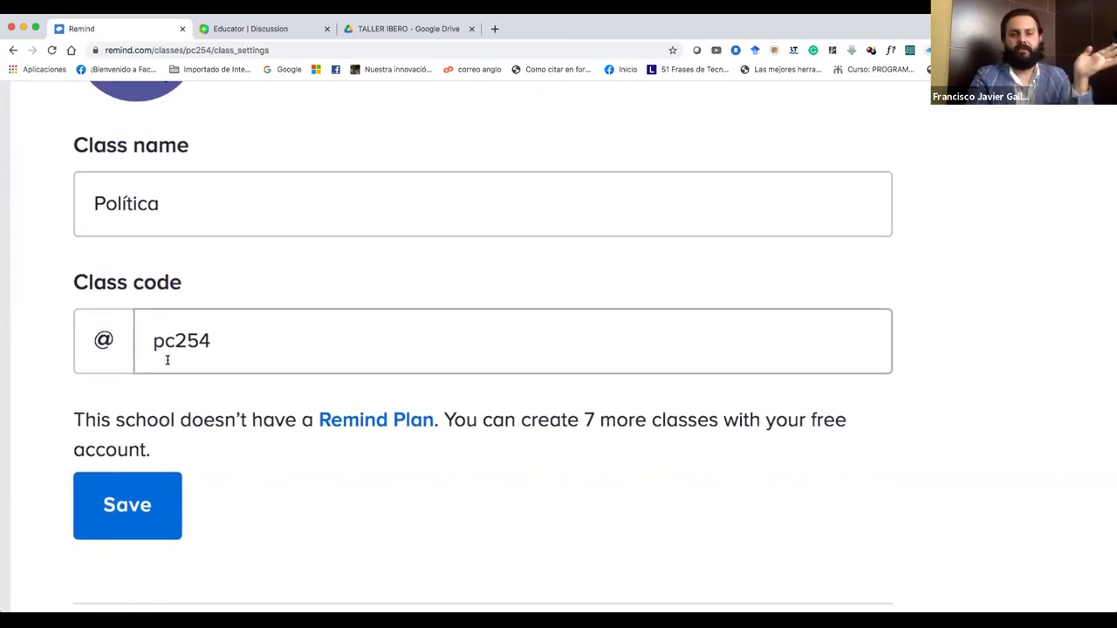
{"action": "scroll", "coordinate": [167, 360], "scroll_direction": "down", "scroll_amount": 2}
{"action": "scroll", "coordinate": [167, 359], "scroll_direction": "down", "scroll_amount": 2}
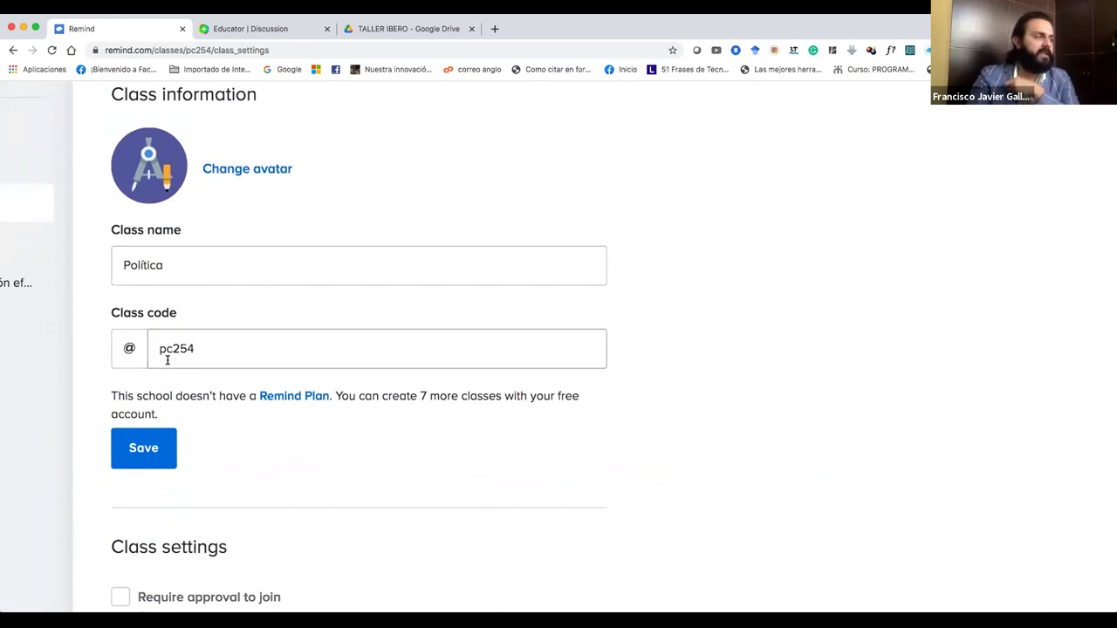
{"action": "scroll", "coordinate": [167, 360], "scroll_direction": "up", "scroll_amount": 2}
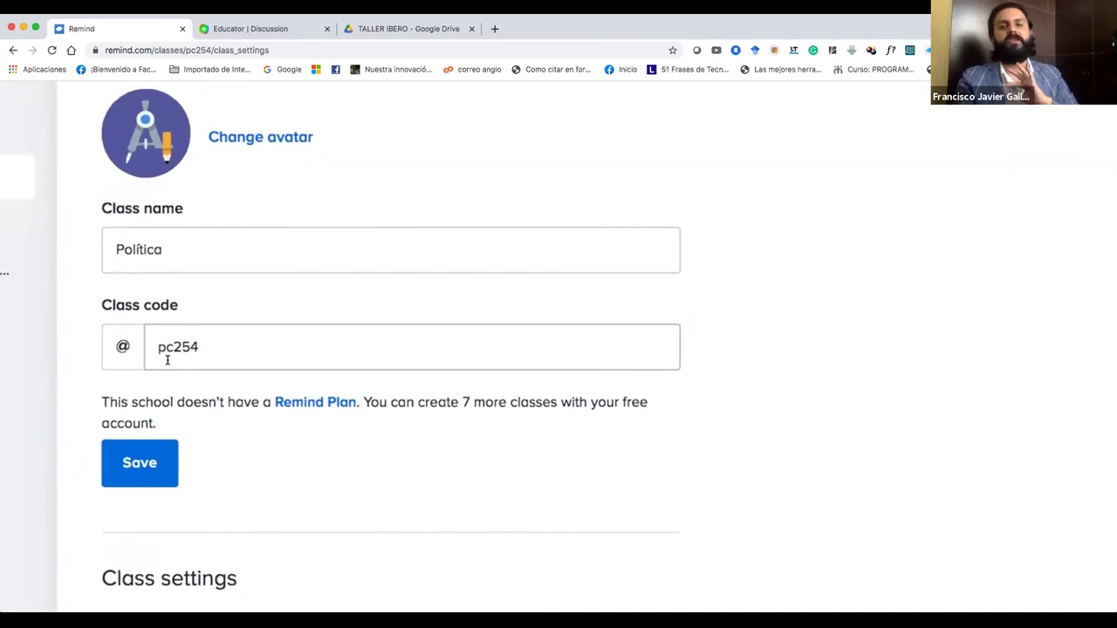
{"action": "scroll", "coordinate": [167, 360], "scroll_direction": "down", "scroll_amount": 2}
{"action": "scroll", "coordinate": [167, 360], "scroll_direction": "down", "scroll_amount": 3}
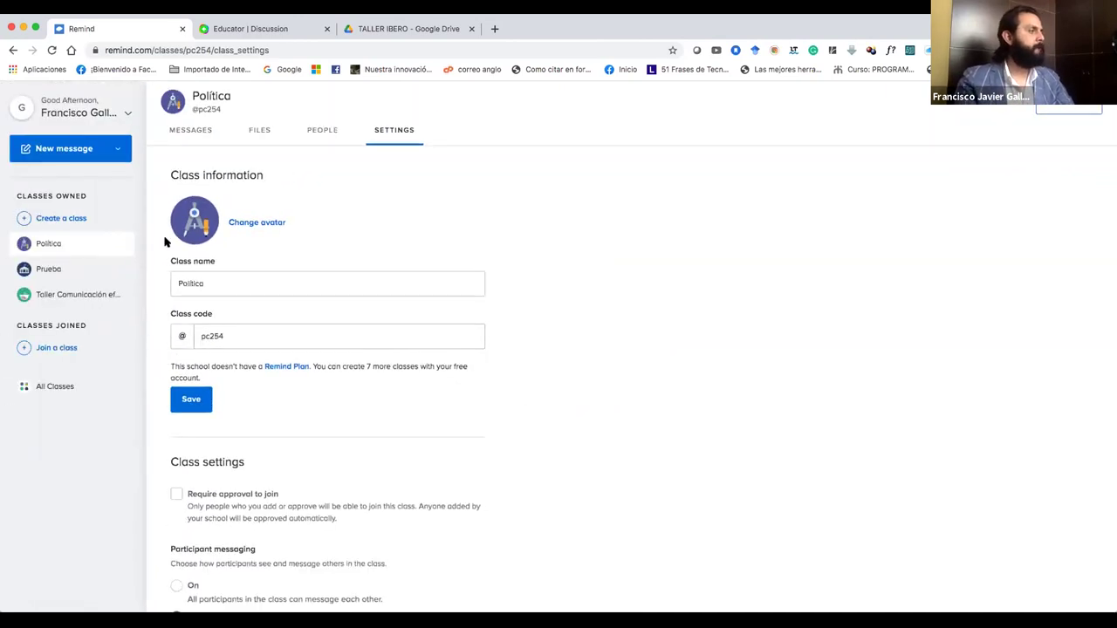
{"action": "left_click", "coordinate": [189, 139]}
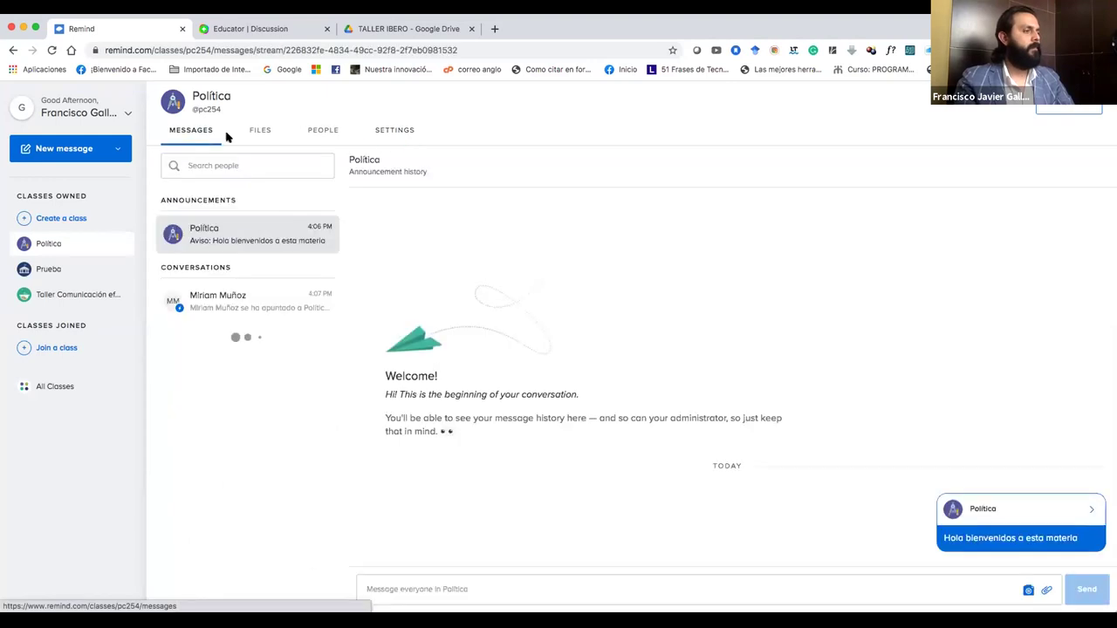
Draft a 'Hola' greeting to the newly joined student by first name, then return to Política's settings.
{"action": "left_click", "coordinate": [284, 303]}
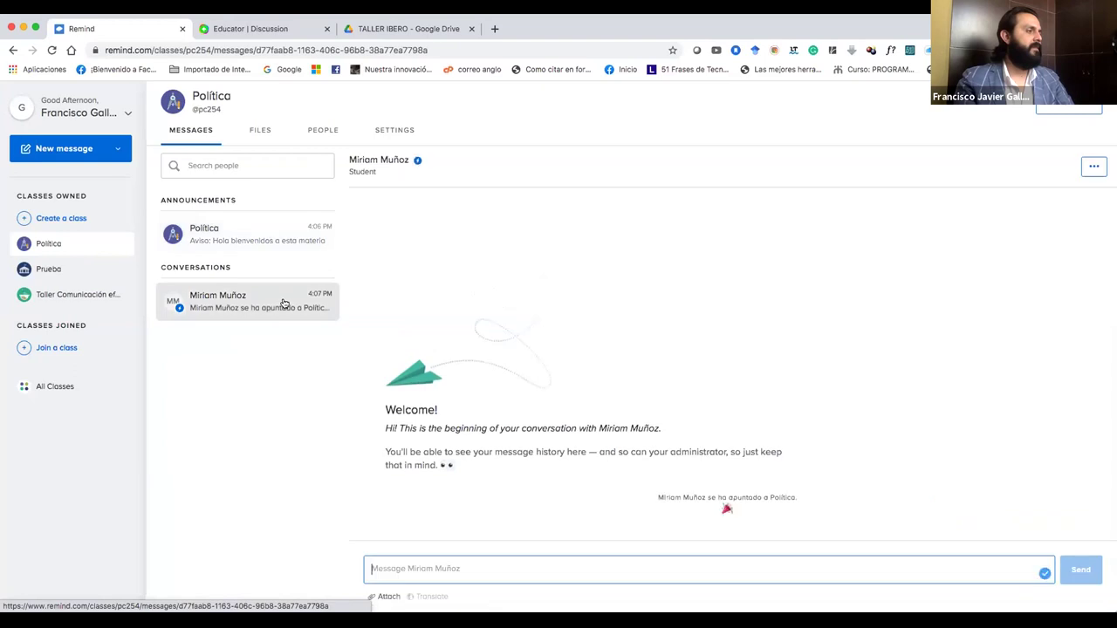
{"action": "left_click", "coordinate": [253, 243]}
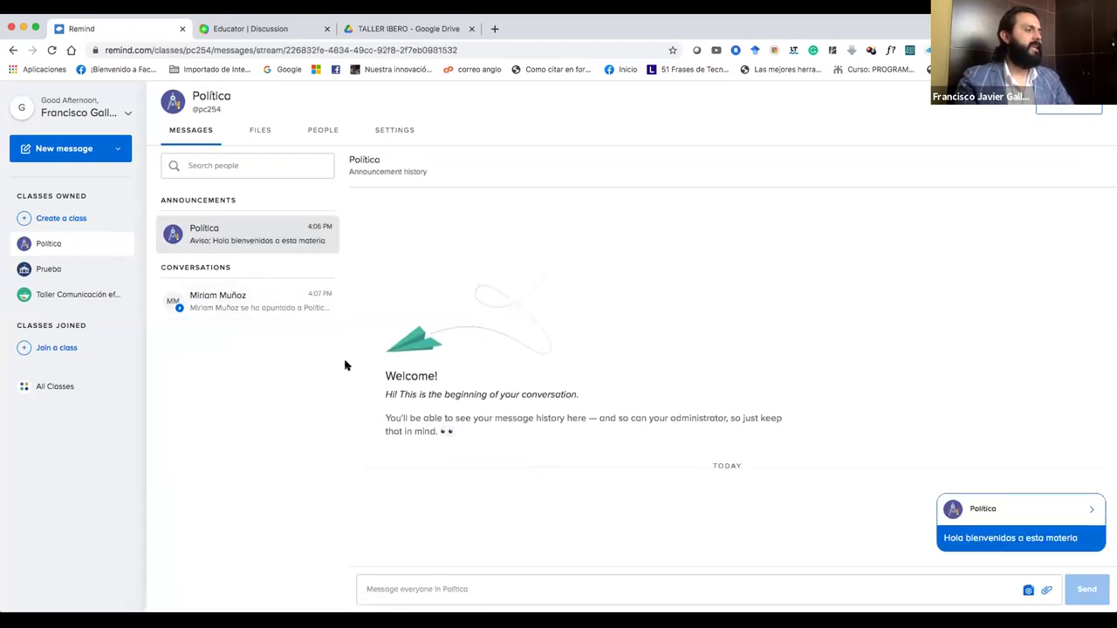
{"action": "left_click", "coordinate": [297, 316]}
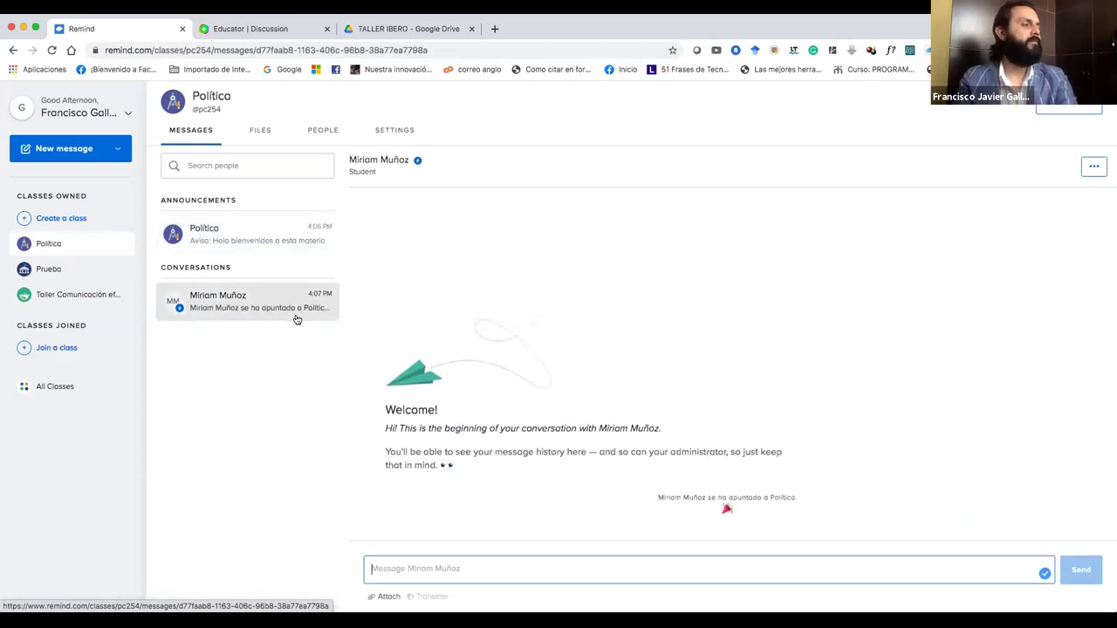
{"action": "type", "text": "Hola "}
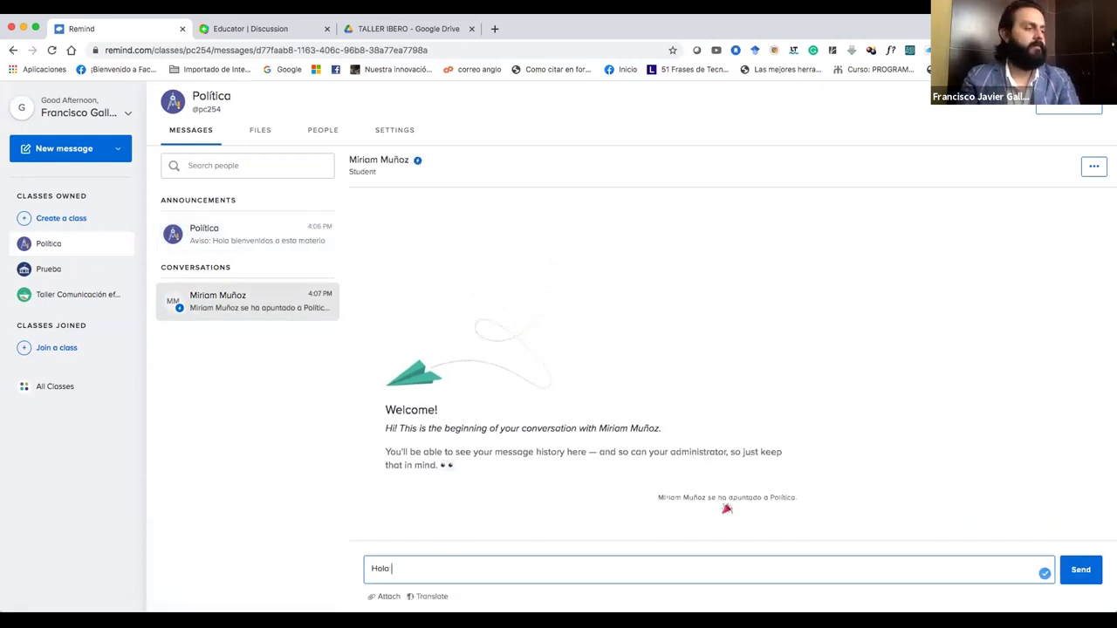
{"action": "type", "text": "Miriam"}
{"action": "key", "text": "BackSpace"}
{"action": "key", "text": "BackSpace"}
{"action": "type", "text": "am"}
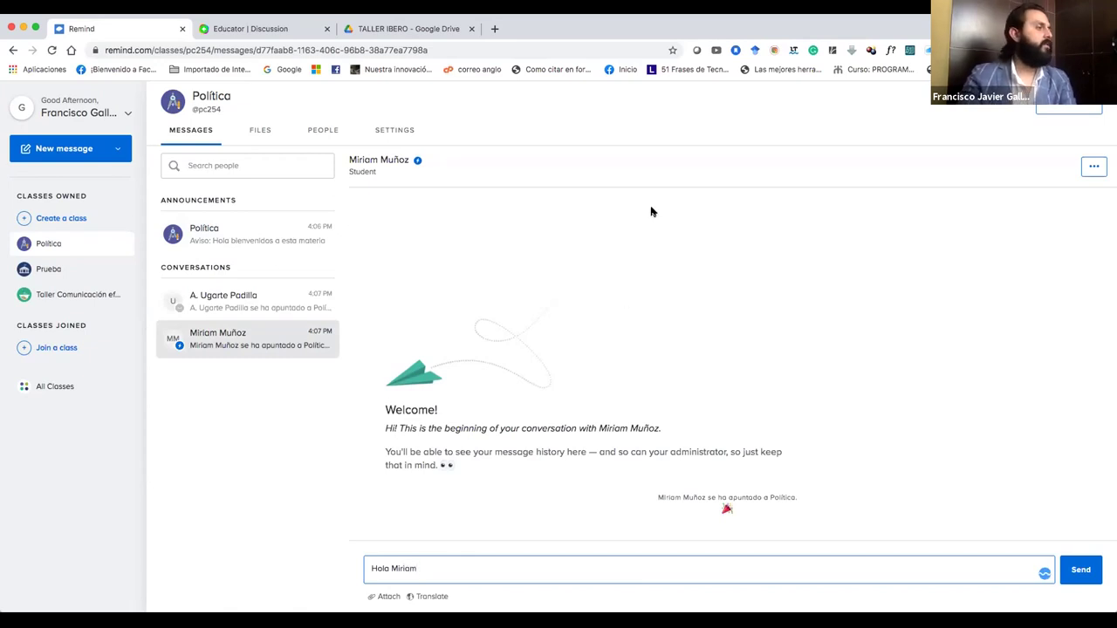
{"action": "left_click", "coordinate": [394, 131]}
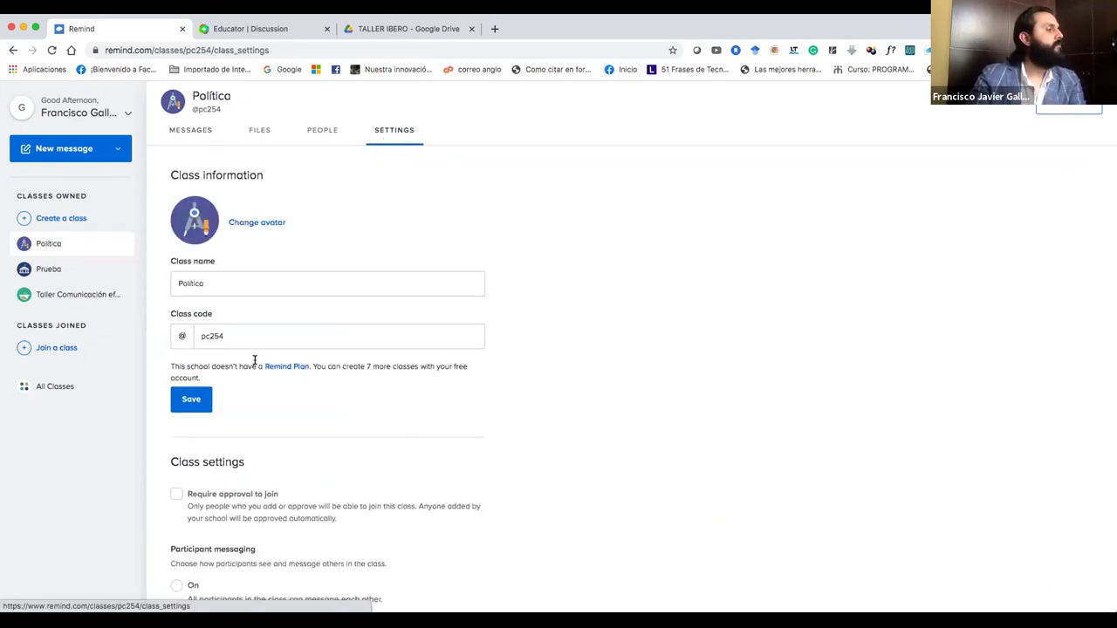
Restore normal page zoom and switch via Prueba back to the Política class messages.
{"action": "scroll", "coordinate": [252, 393], "scroll_direction": "up", "scroll_amount": 5}
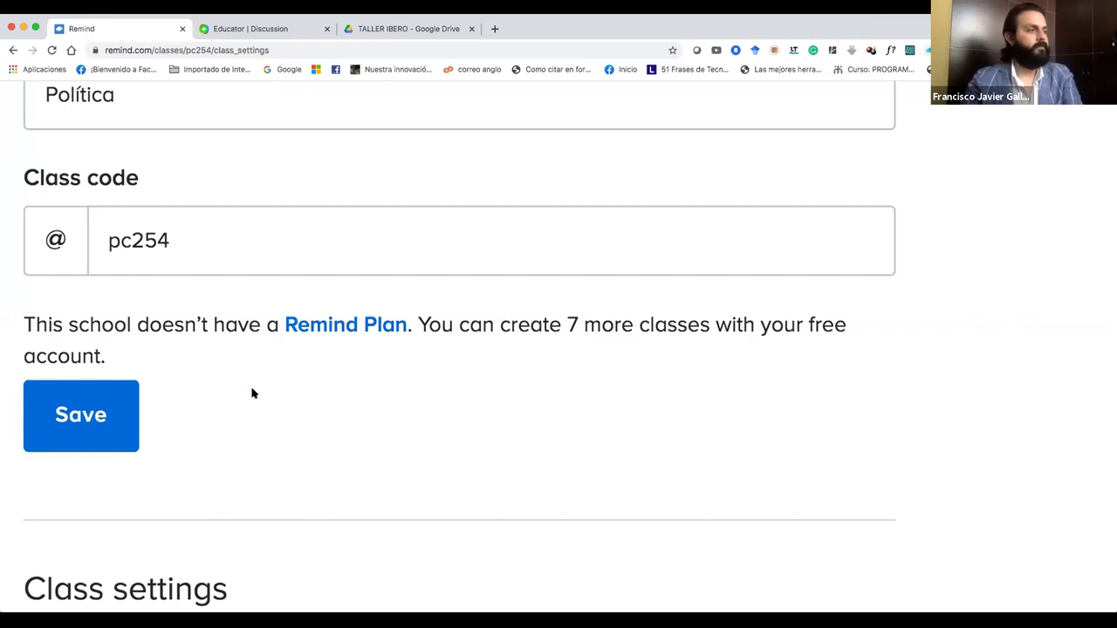
{"action": "key", "text": "super+minus"}
{"action": "key", "text": "super+minus"}
{"action": "key", "text": "super+minus"}
{"action": "key", "text": "super+minus"}
{"action": "key", "text": "super+minus"}
{"action": "key", "text": "super+minus"}
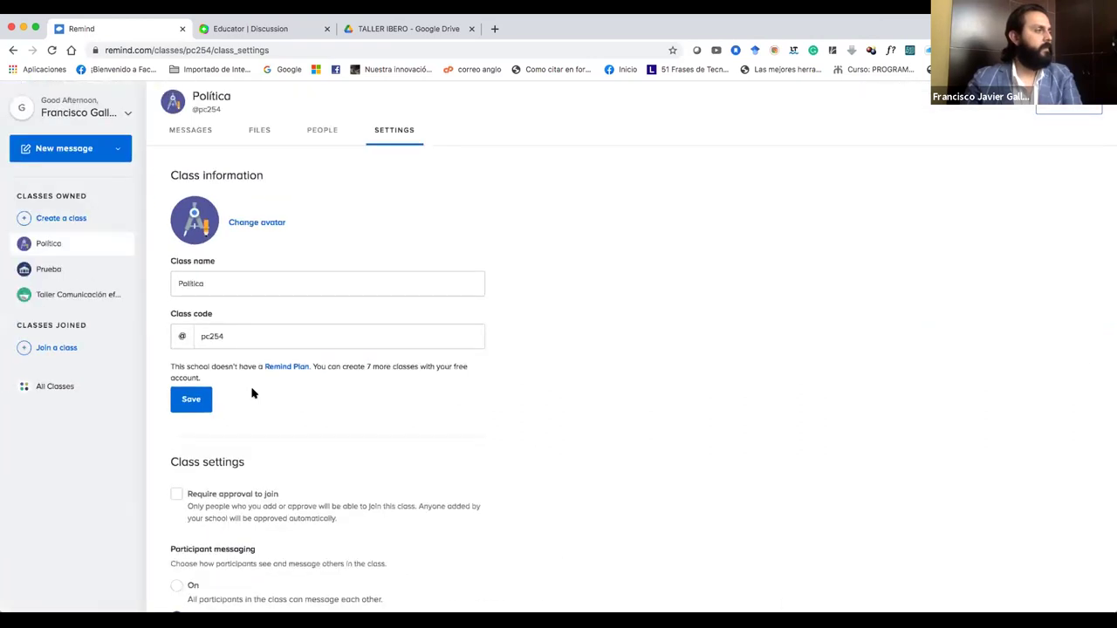
{"action": "left_click", "coordinate": [59, 276]}
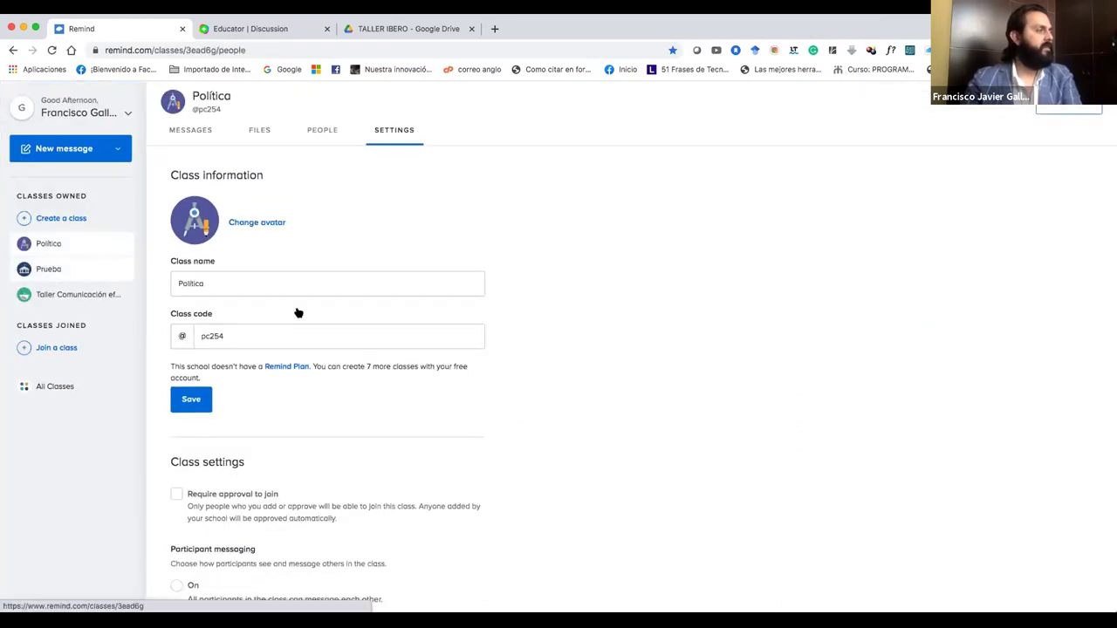
{"action": "left_click", "coordinate": [57, 244]}
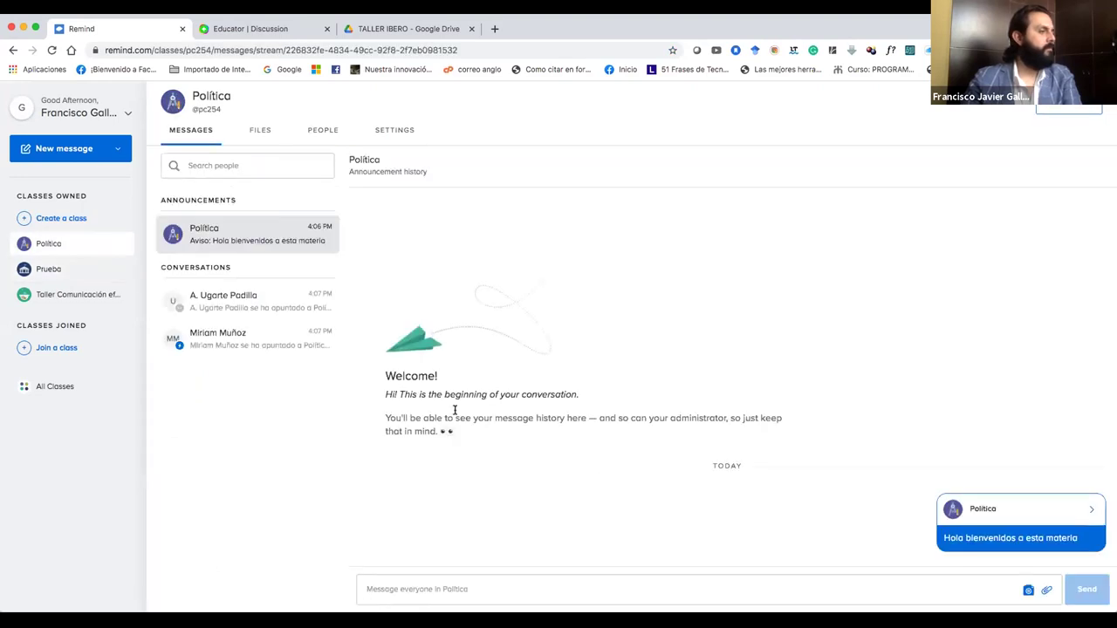
Send the drafted greeting to the first student and open the second student's 'Hola!' reply.
{"action": "left_click", "coordinate": [270, 306]}
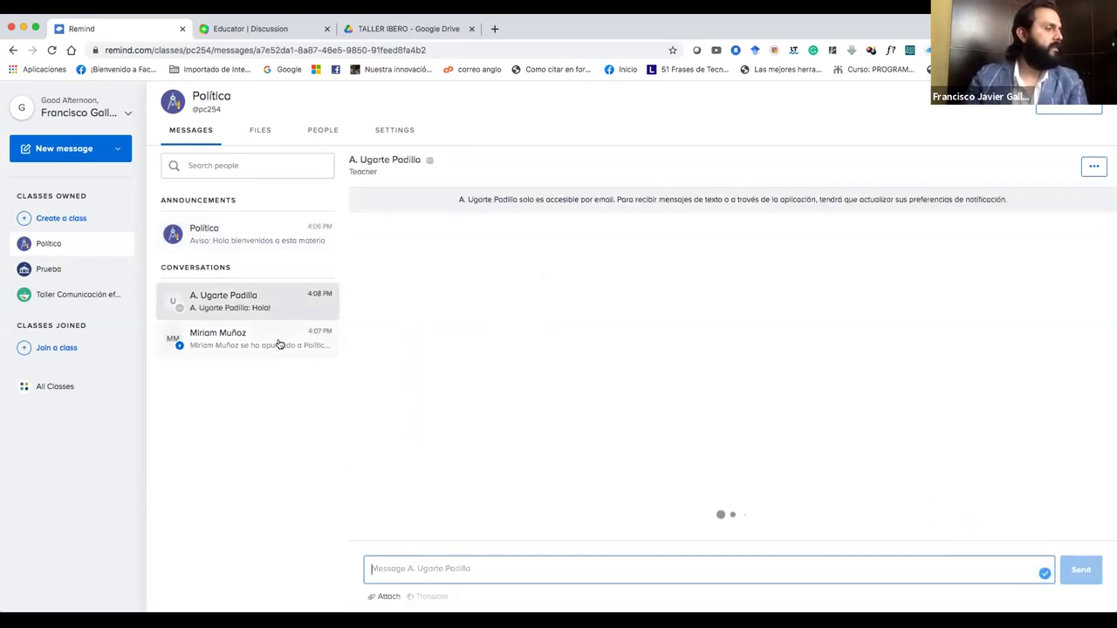
{"action": "left_click", "coordinate": [279, 345]}
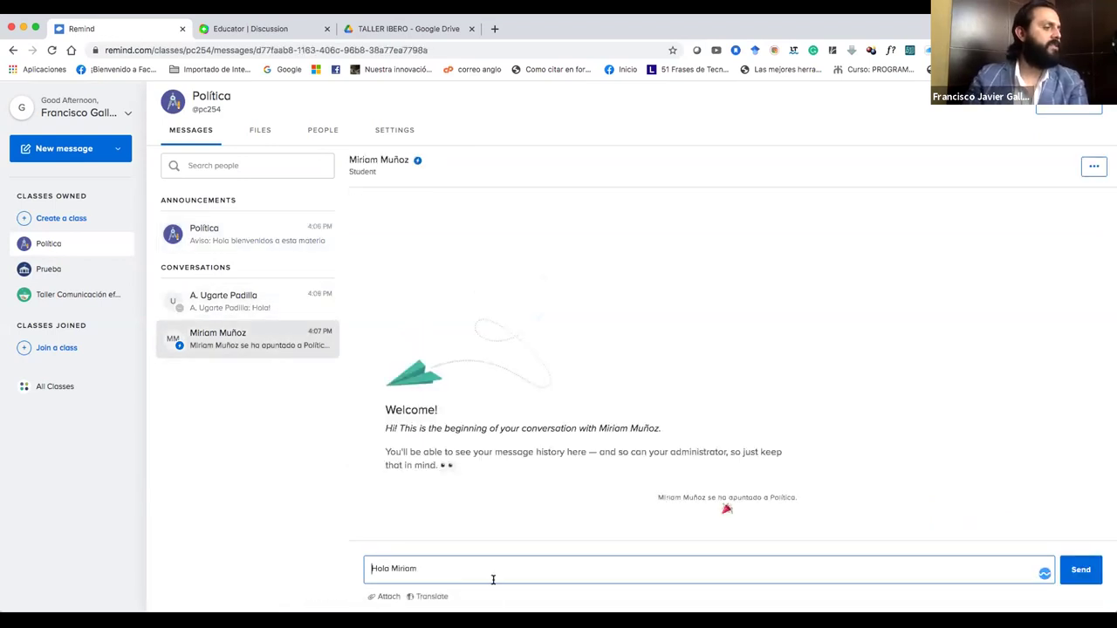
{"action": "key", "text": "Return"}
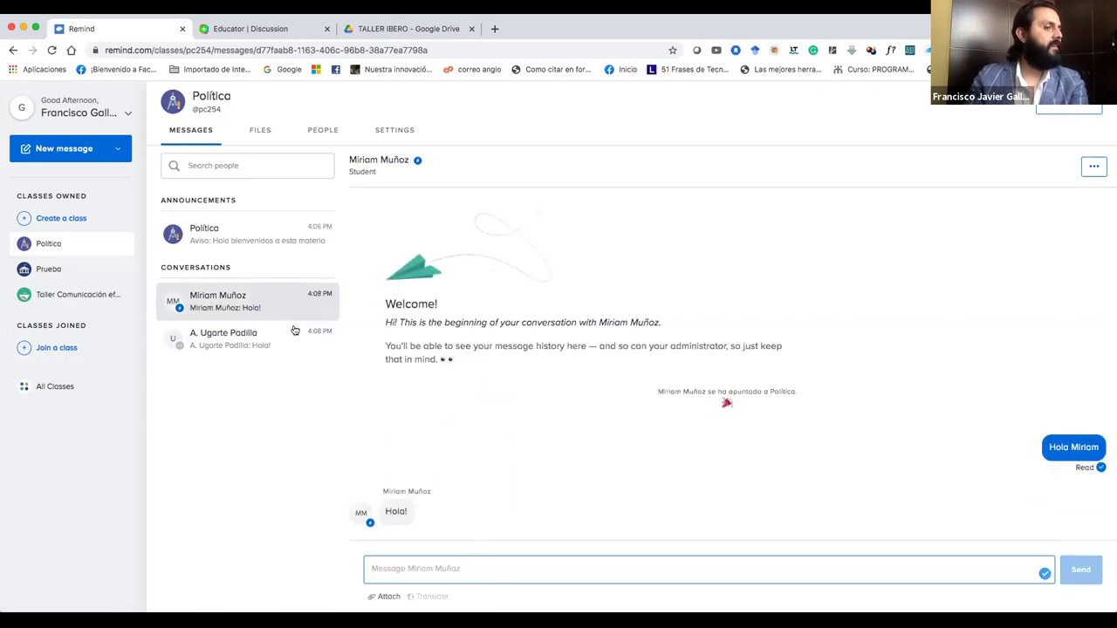
{"action": "left_click", "coordinate": [267, 334]}
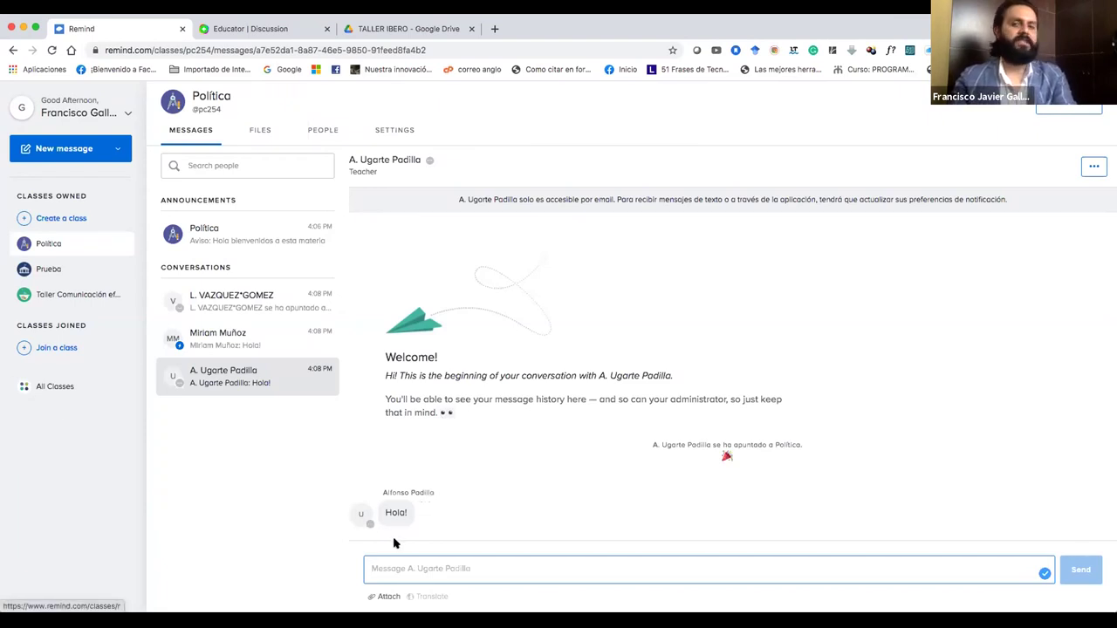
Reply to two students: a named 'Hola … saludos' greeting and a 'Hola, bienvenido' welcome.
{"action": "type", "text": "Hola"}
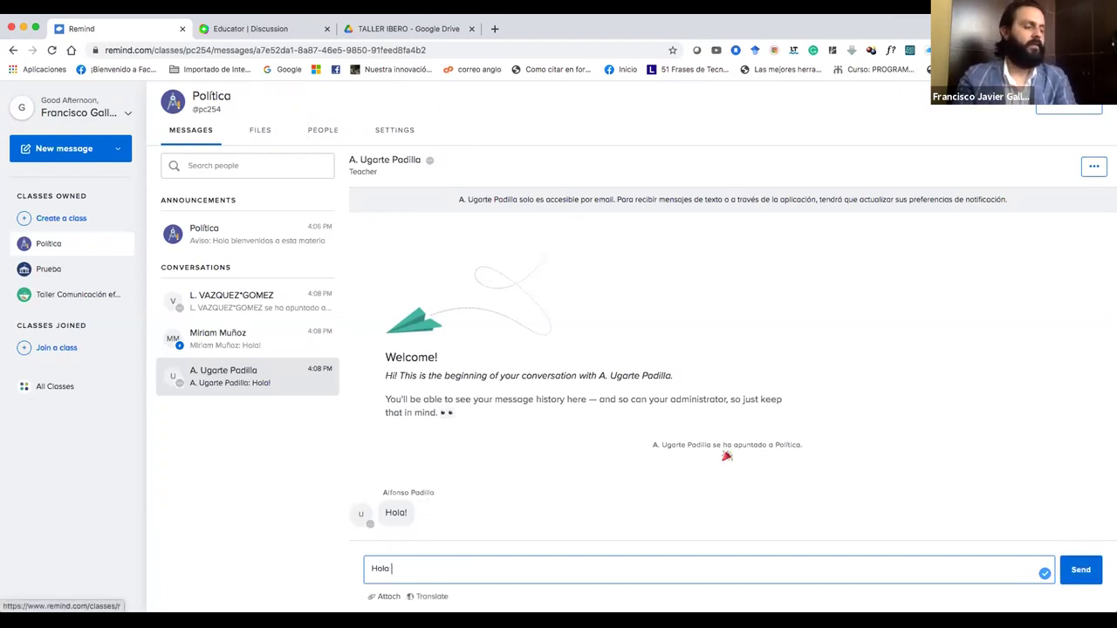
{"action": "type", "text": " Alfonso"}
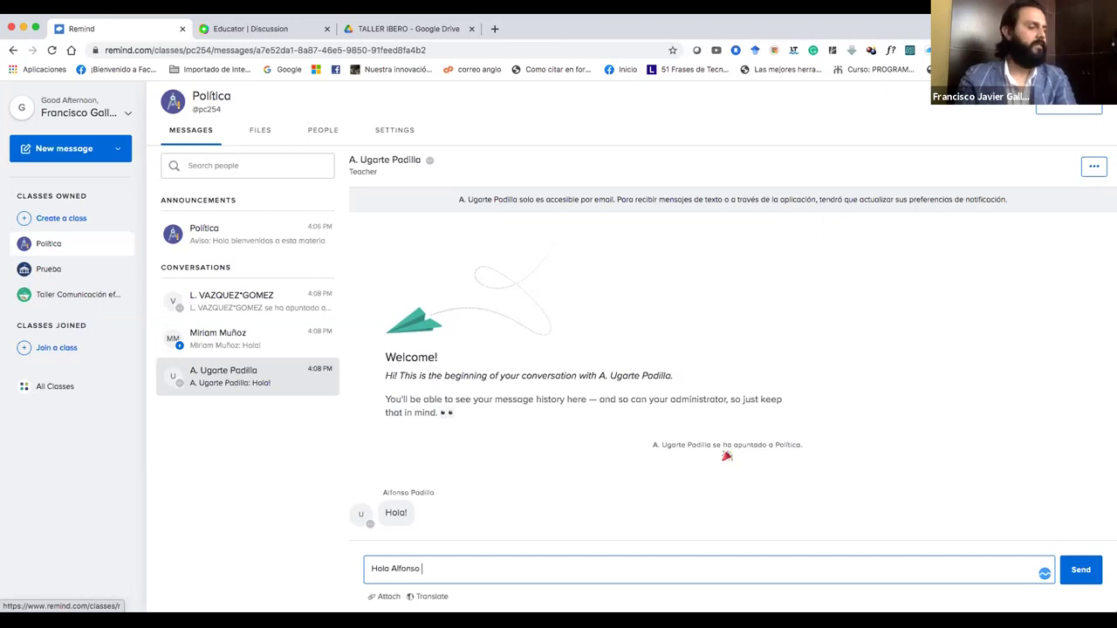
{"action": "type", "text": " saludos"}
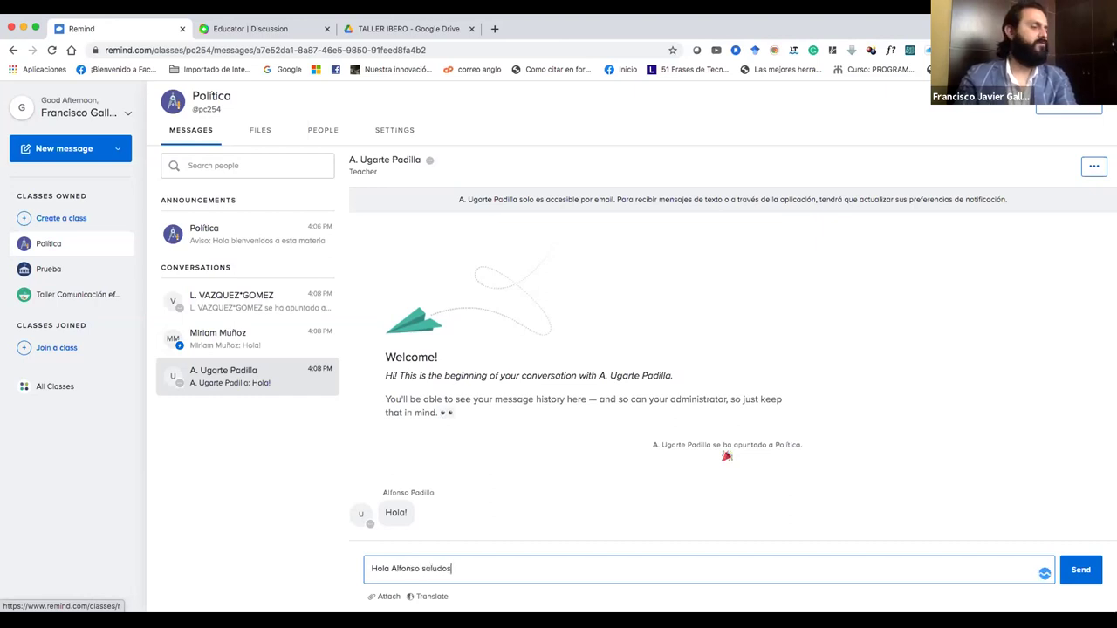
{"action": "key", "text": "Return"}
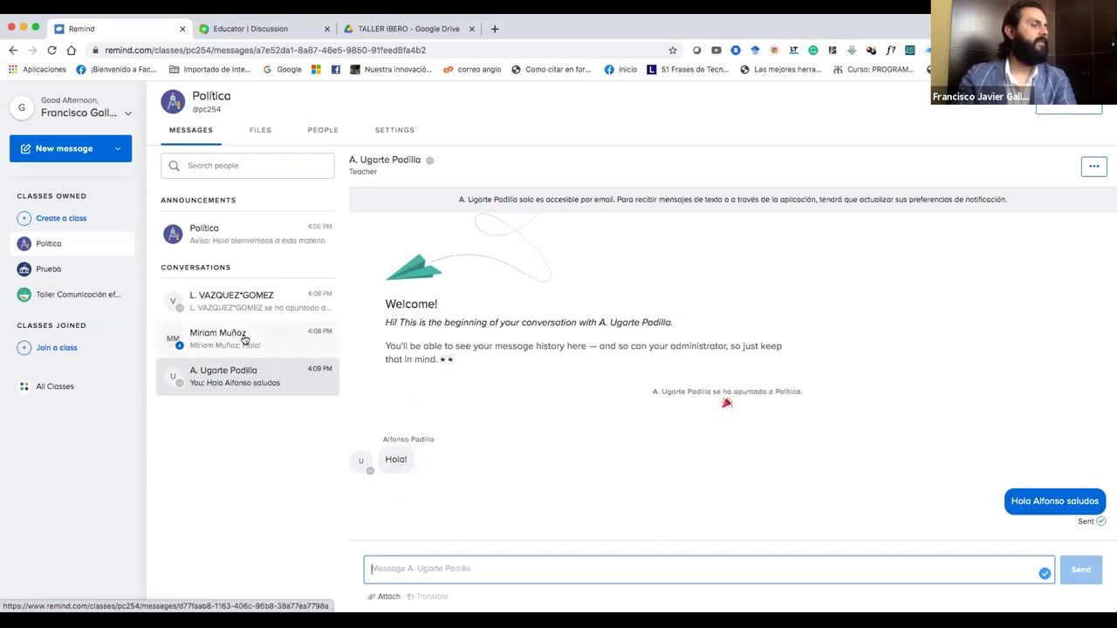
{"action": "left_click", "coordinate": [244, 340]}
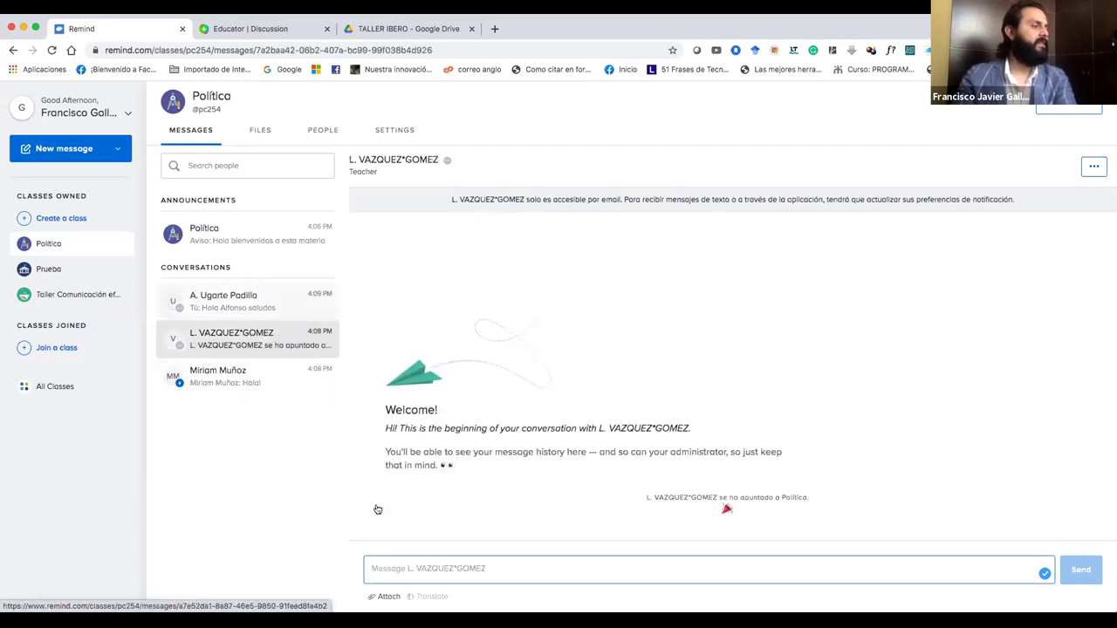
{"action": "left_click", "coordinate": [416, 570]}
{"action": "type", "text": "Luci"}
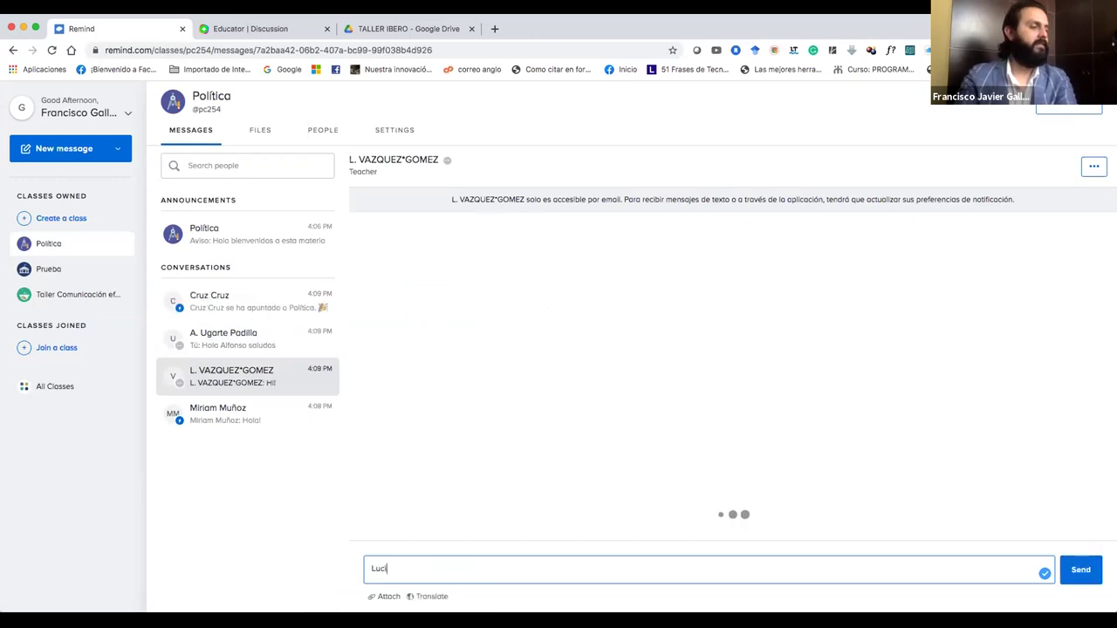
{"action": "type", "text": "o h"}
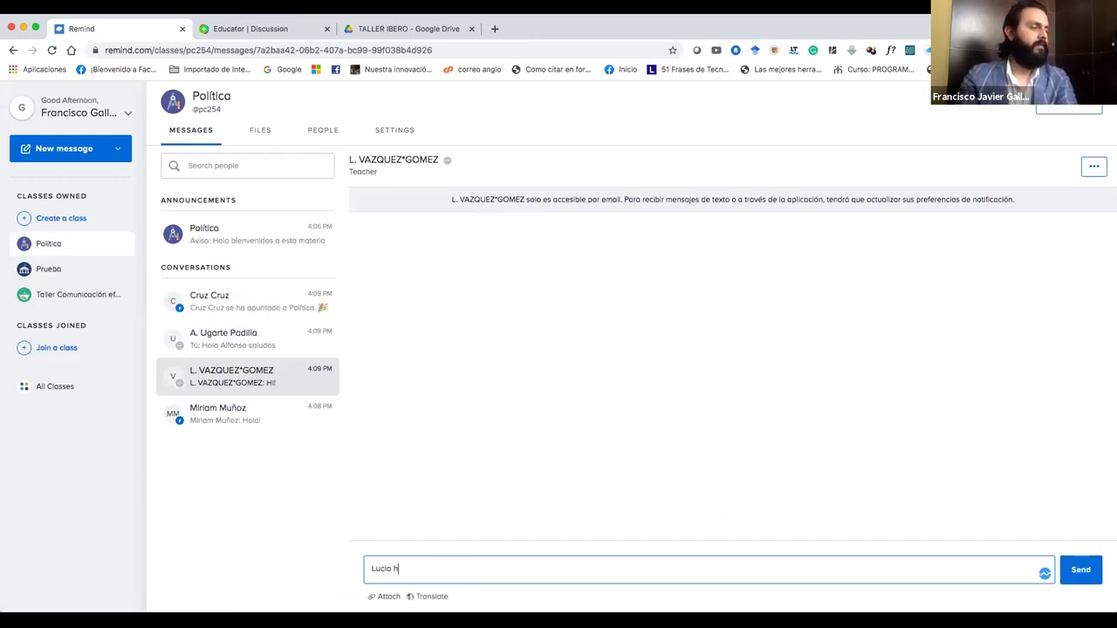
{"action": "type", "text": "lol"}
{"action": "key", "text": "BackSpace"}
{"action": "type", "text": "ola, bienvenido"}
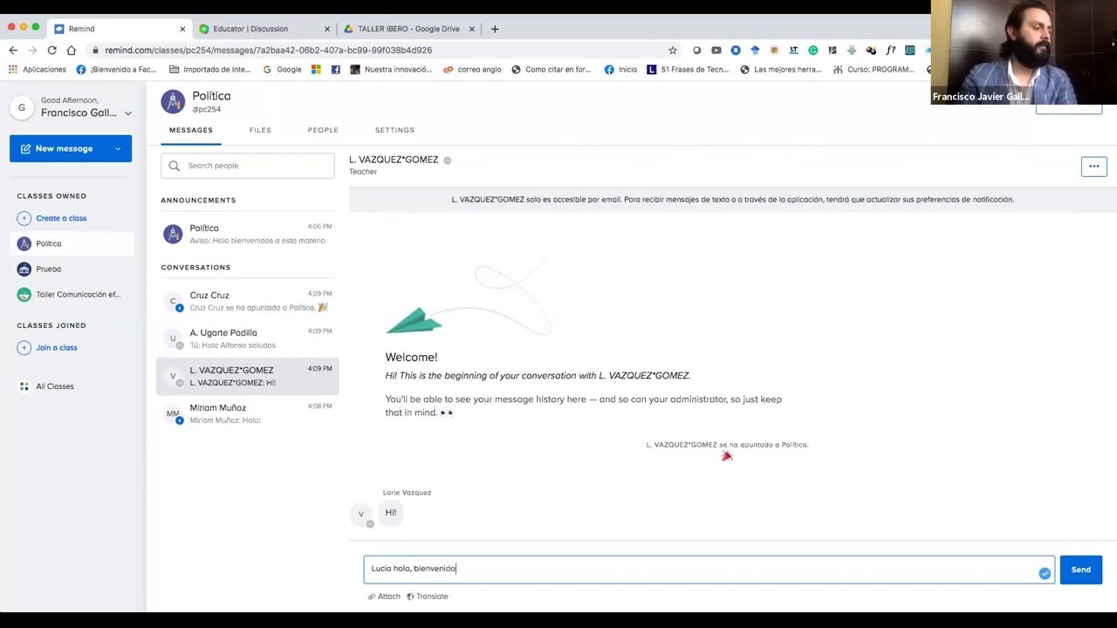
{"action": "key", "text": "Return"}
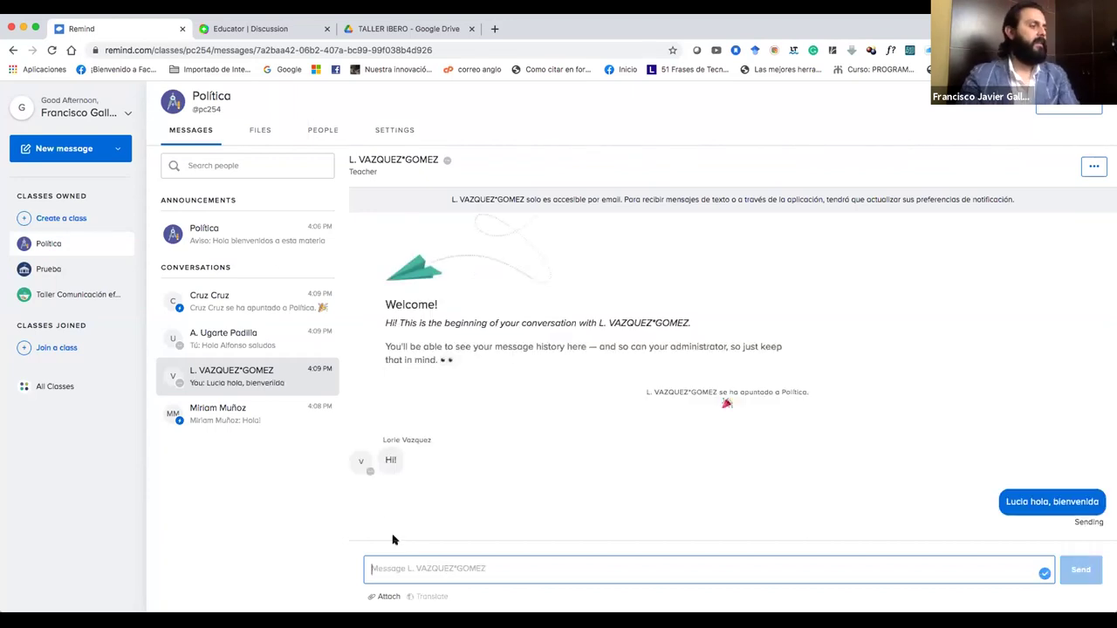
{"action": "left_click", "coordinate": [223, 414]}
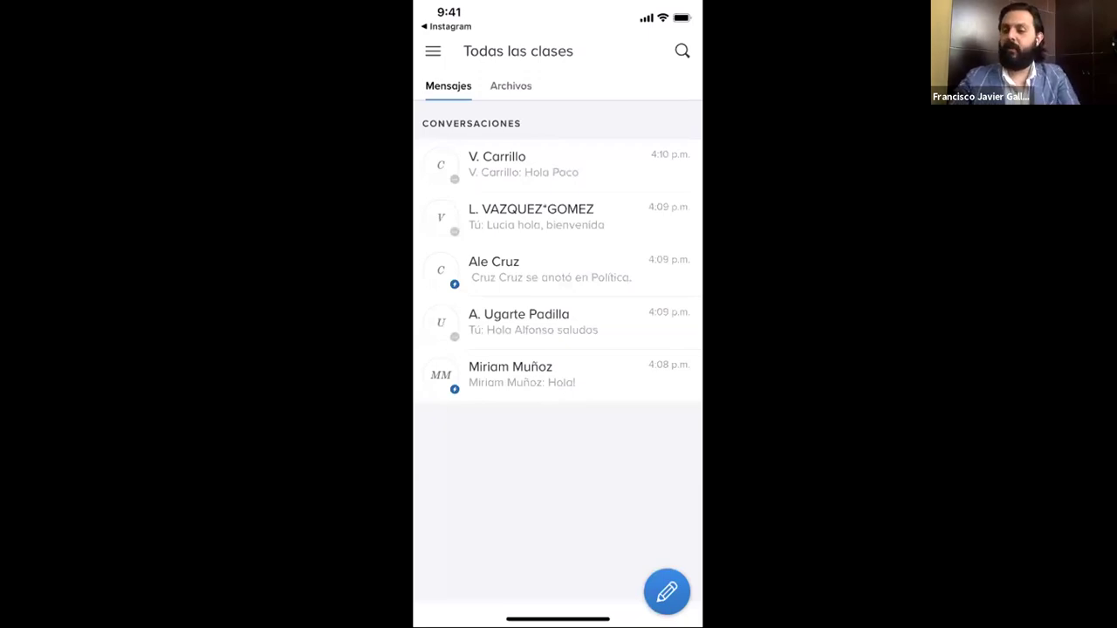
React with a grinning face to the student's 'Hola!' message and begin attaching a photo.
{"action": "left_click", "coordinate": [510, 374]}
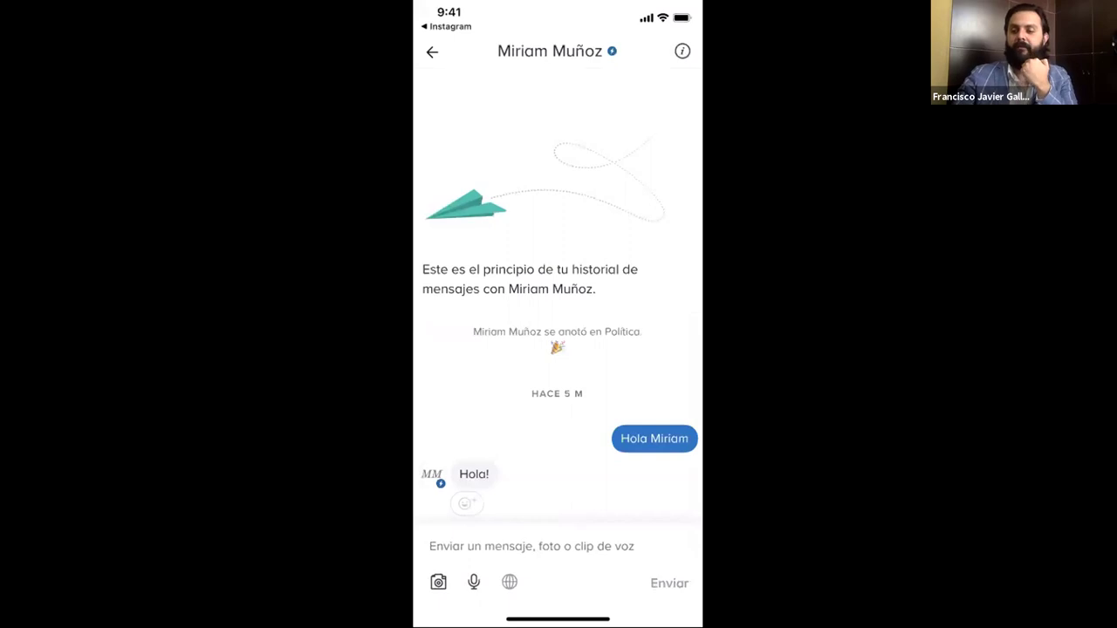
{"action": "left_click", "coordinate": [466, 504]}
{"action": "left_click", "coordinate": [509, 466]}
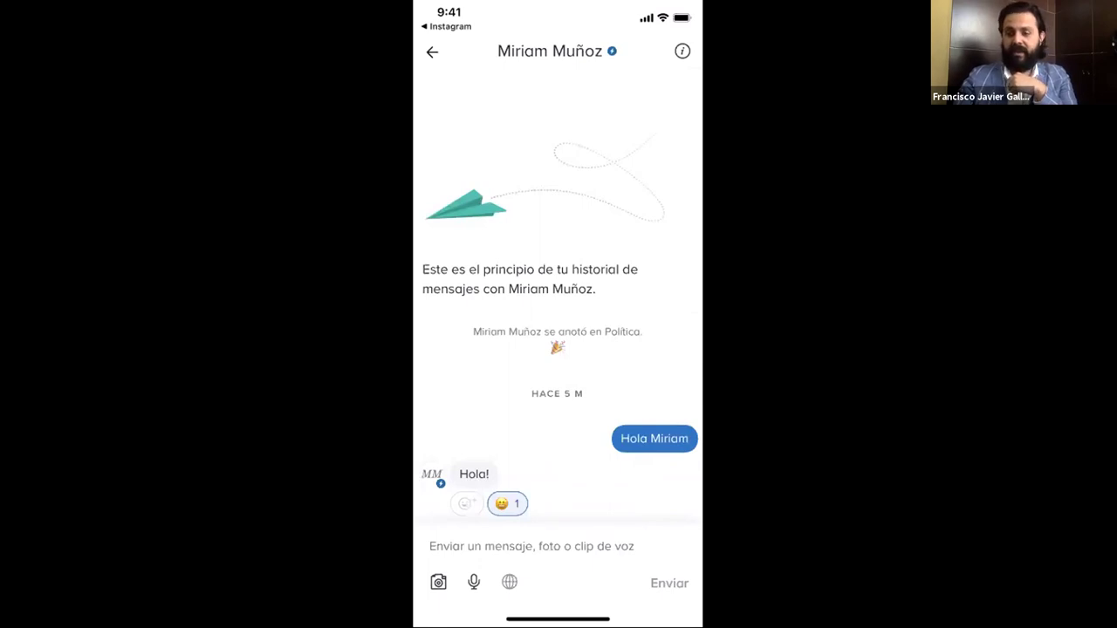
{"action": "left_click", "coordinate": [438, 582]}
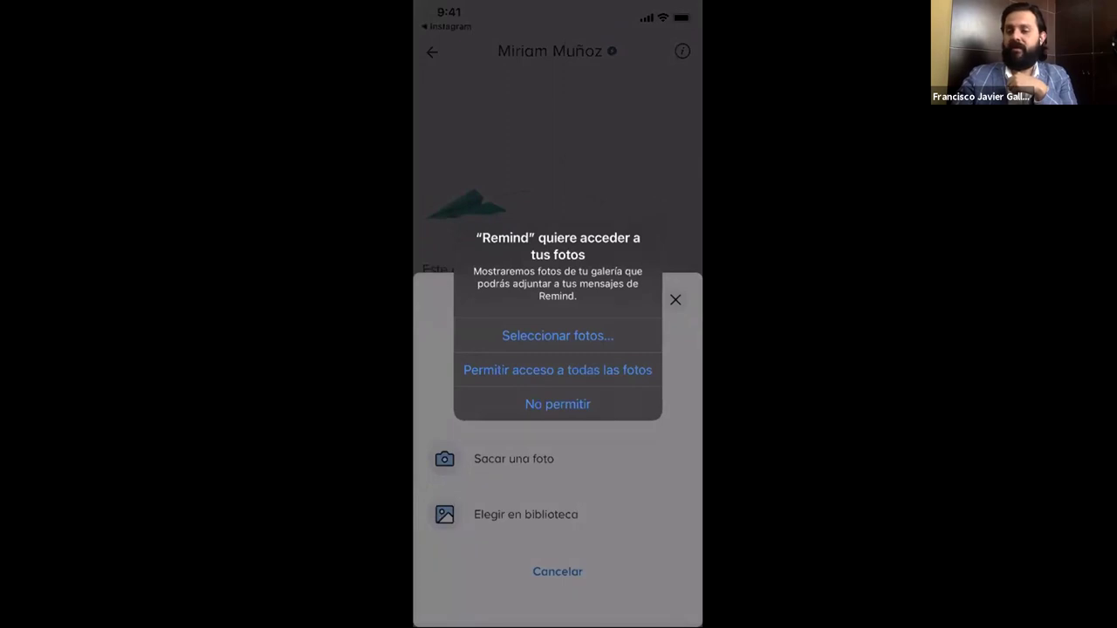
Decline photo library and camera access and cancel the photo attachment.
{"action": "left_click", "coordinate": [557, 404]}
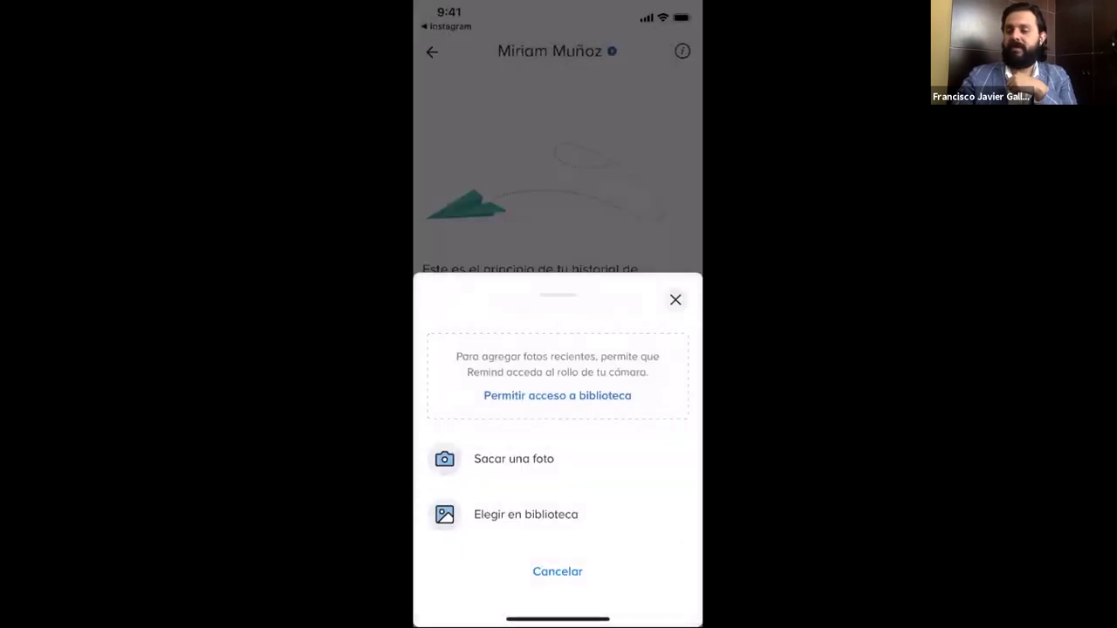
{"action": "left_click", "coordinate": [514, 459]}
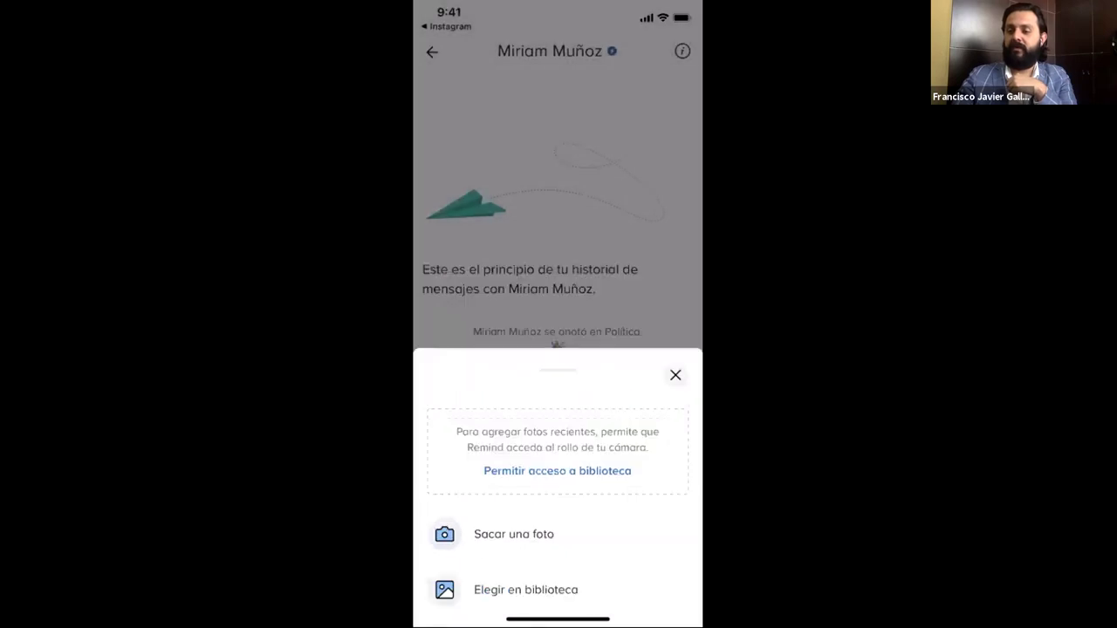
{"action": "left_click", "coordinate": [609, 370]}
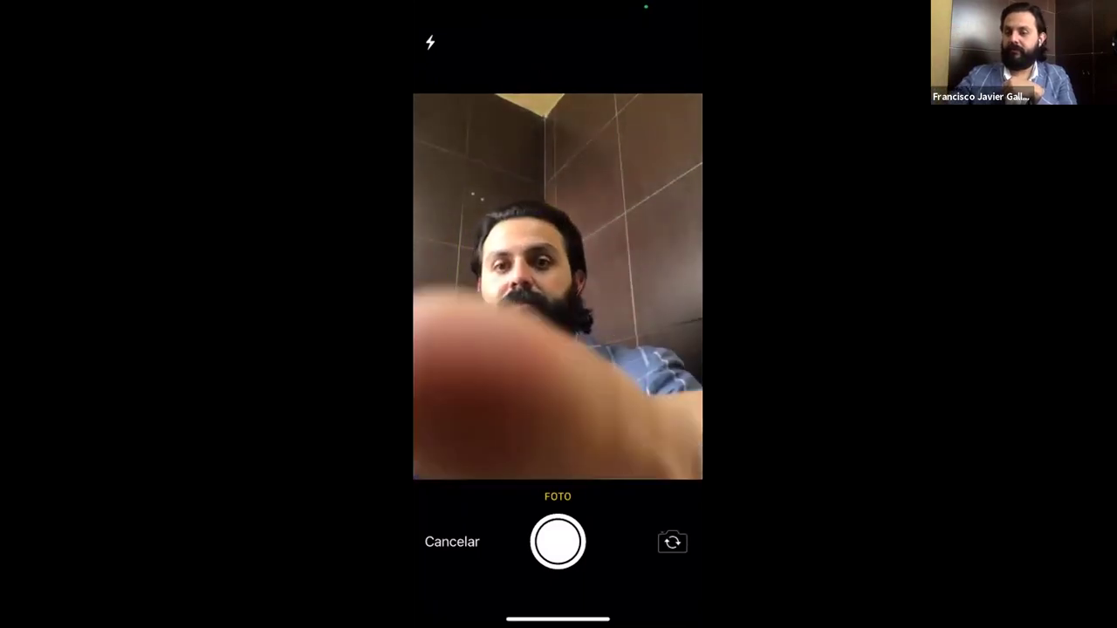
{"action": "left_click", "coordinate": [451, 541]}
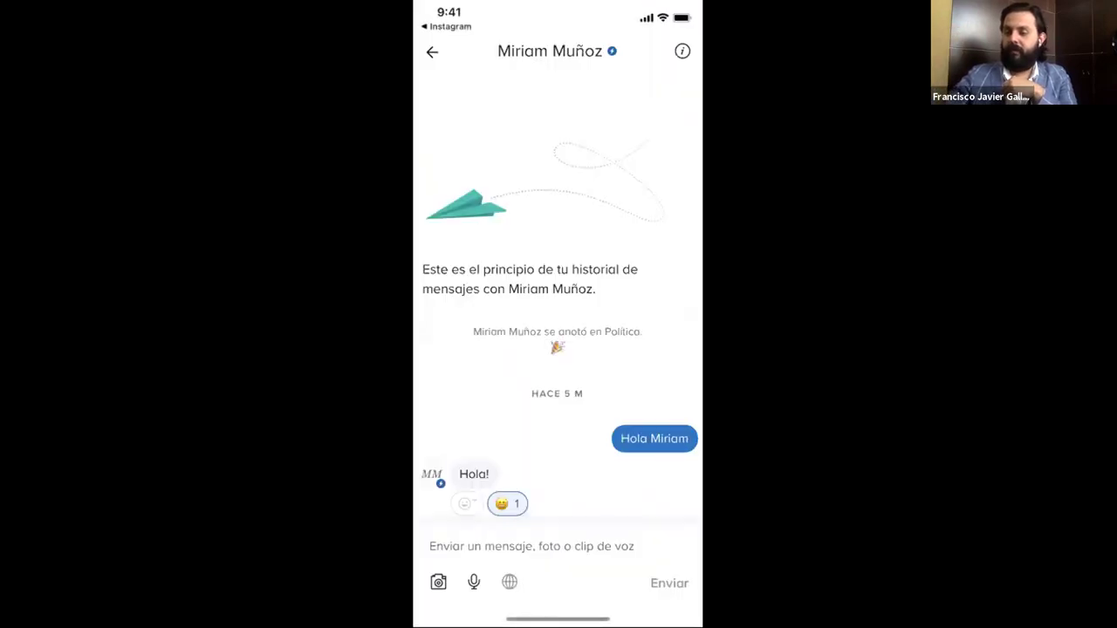
Record, preview and send a 4-second voice message, then return to the conversation list.
{"action": "left_click", "coordinate": [474, 582]}
{"action": "left_click", "coordinate": [609, 369]}
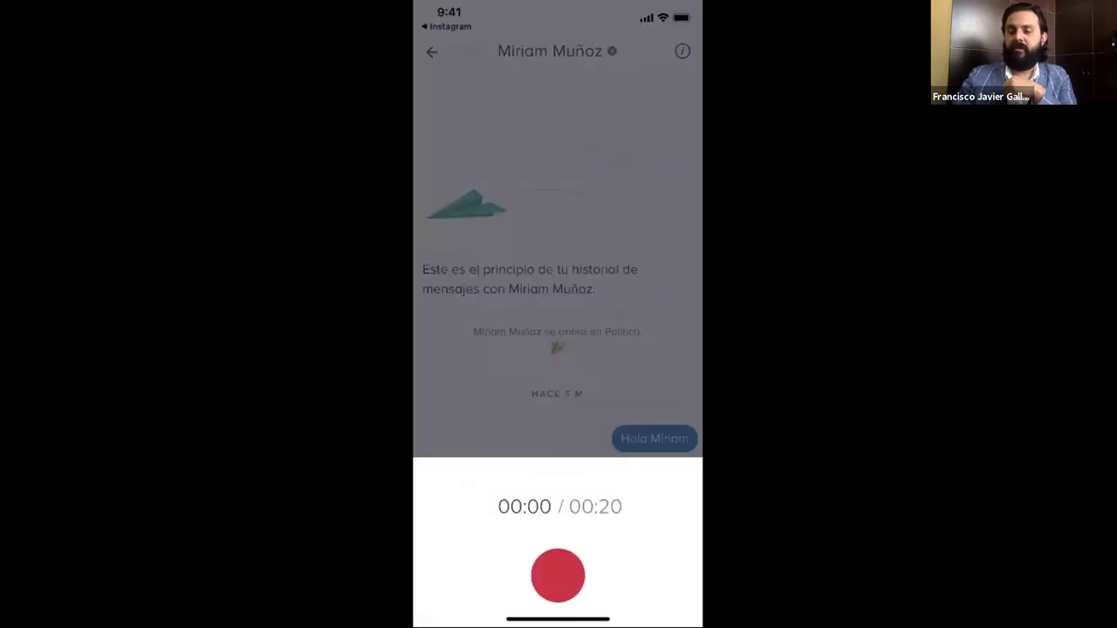
{"action": "left_click", "coordinate": [558, 575]}
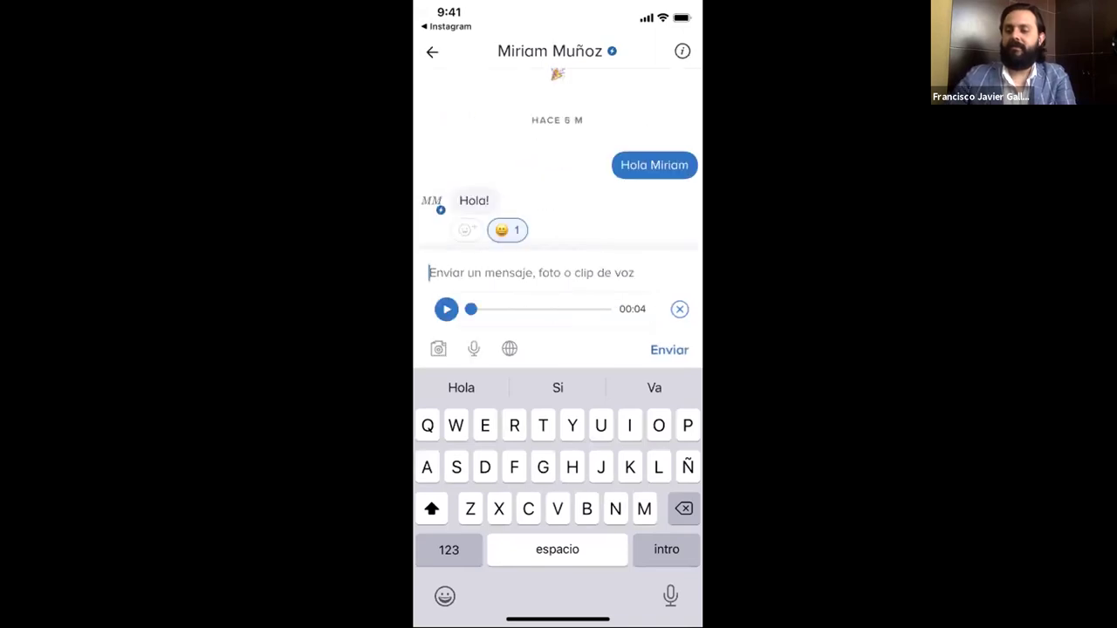
{"action": "left_click", "coordinate": [446, 309]}
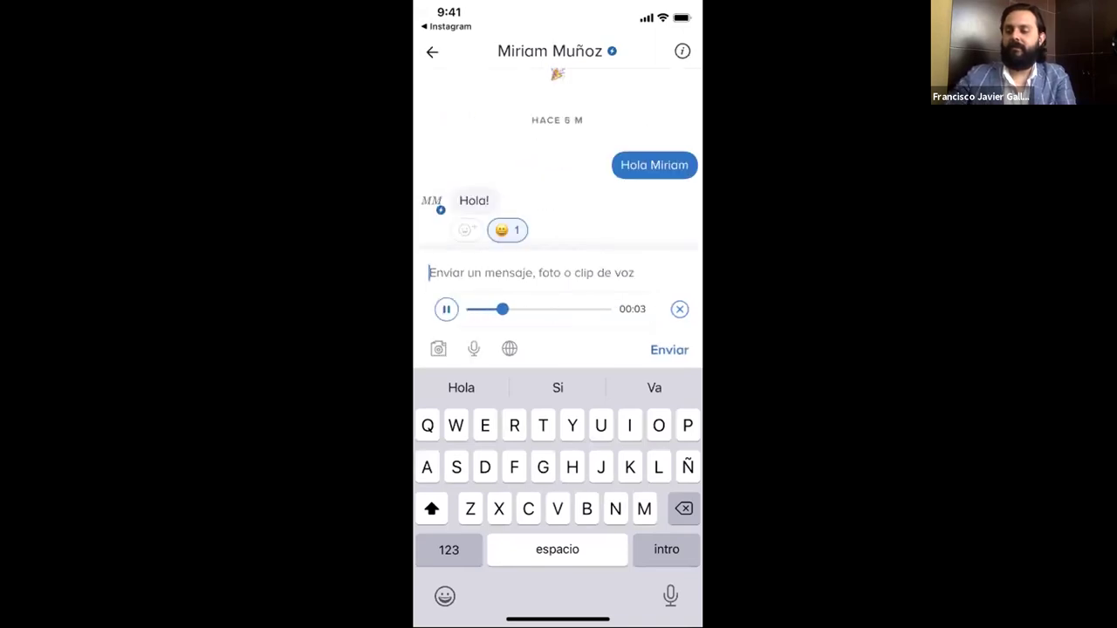
{"action": "left_click", "coordinate": [669, 349]}
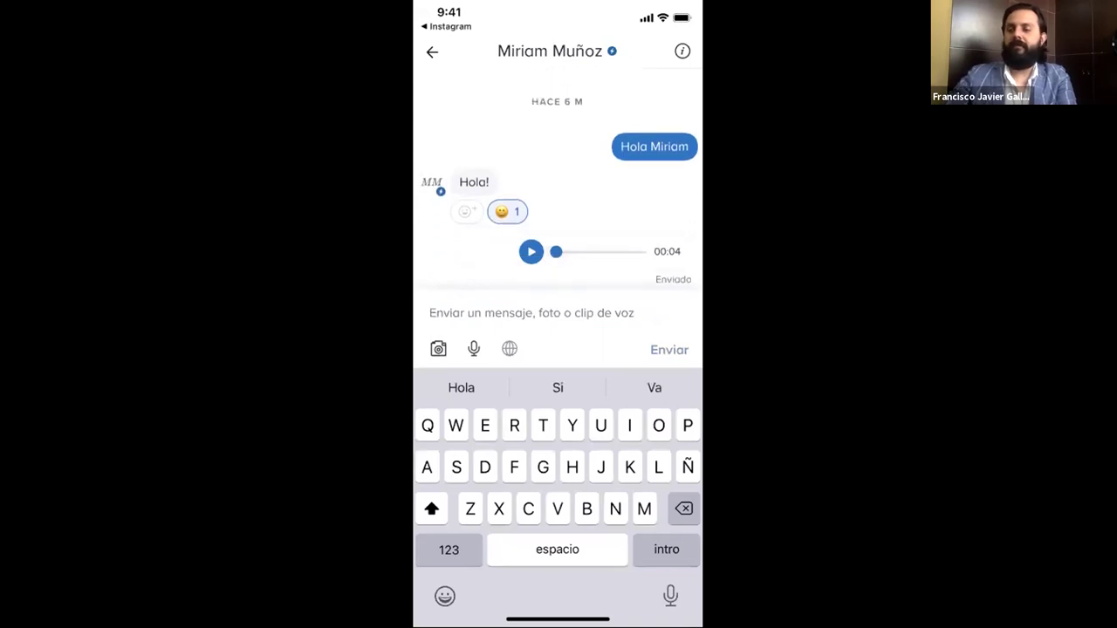
{"action": "left_click", "coordinate": [531, 252]}
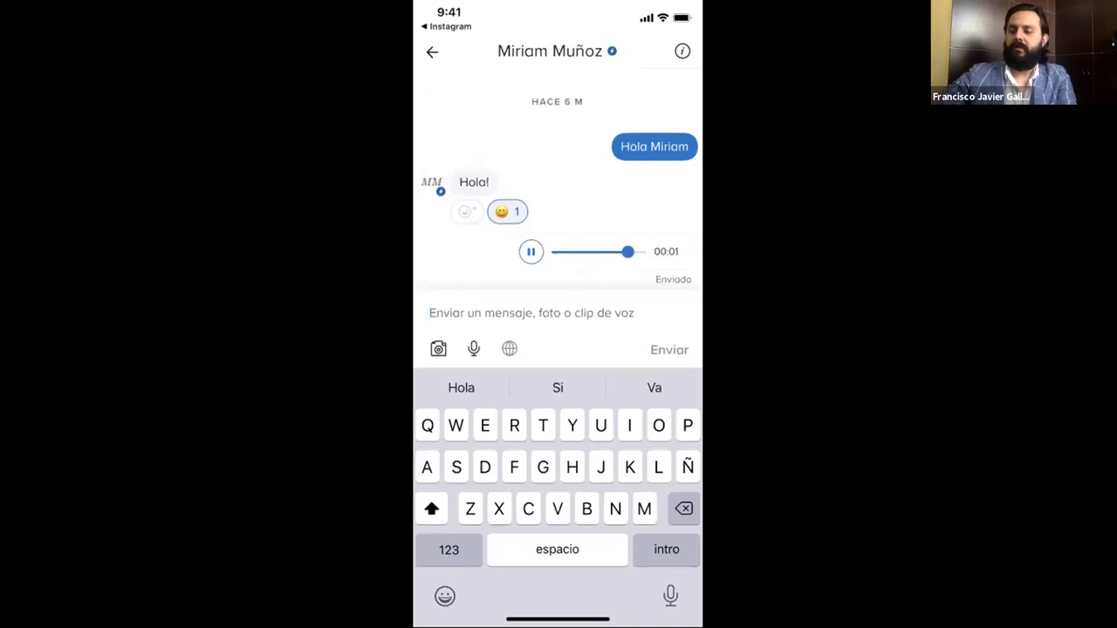
{"action": "scroll", "coordinate": [561, 207], "scroll_direction": "down", "scroll_amount": 1}
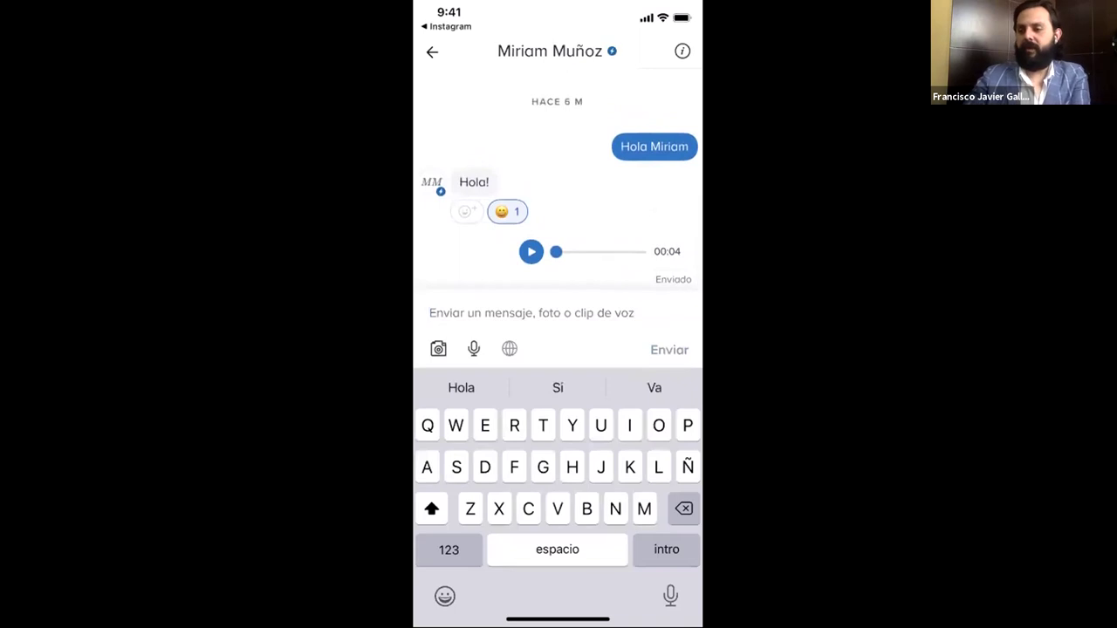
{"action": "left_click", "coordinate": [432, 52]}
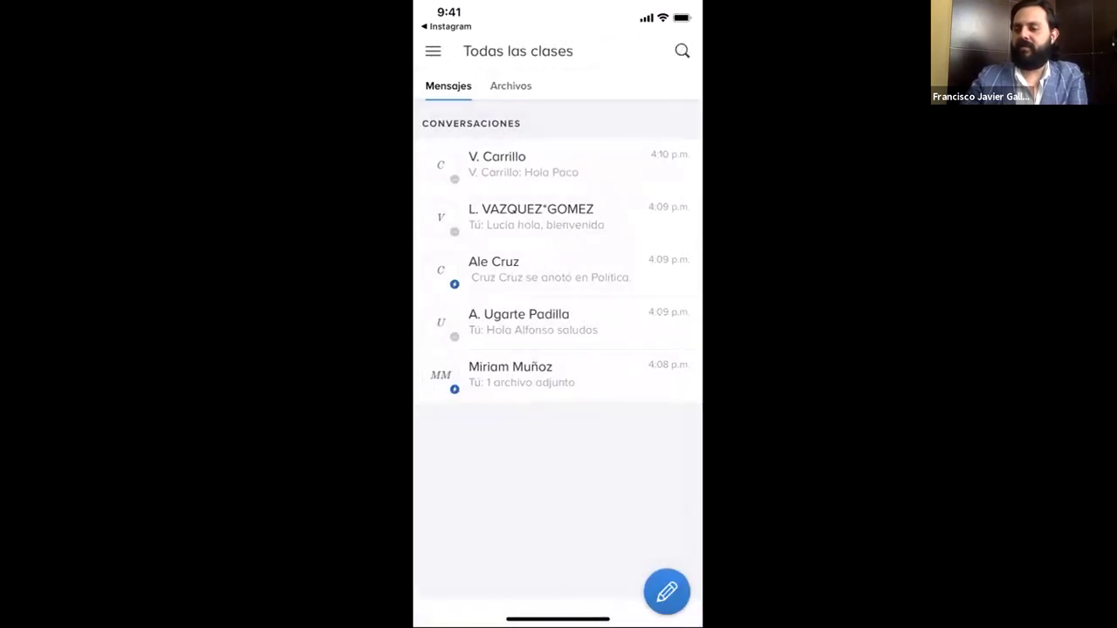
Open another student's conversation, then cancel the new-message recipient selection.
{"action": "left_click", "coordinate": [524, 269]}
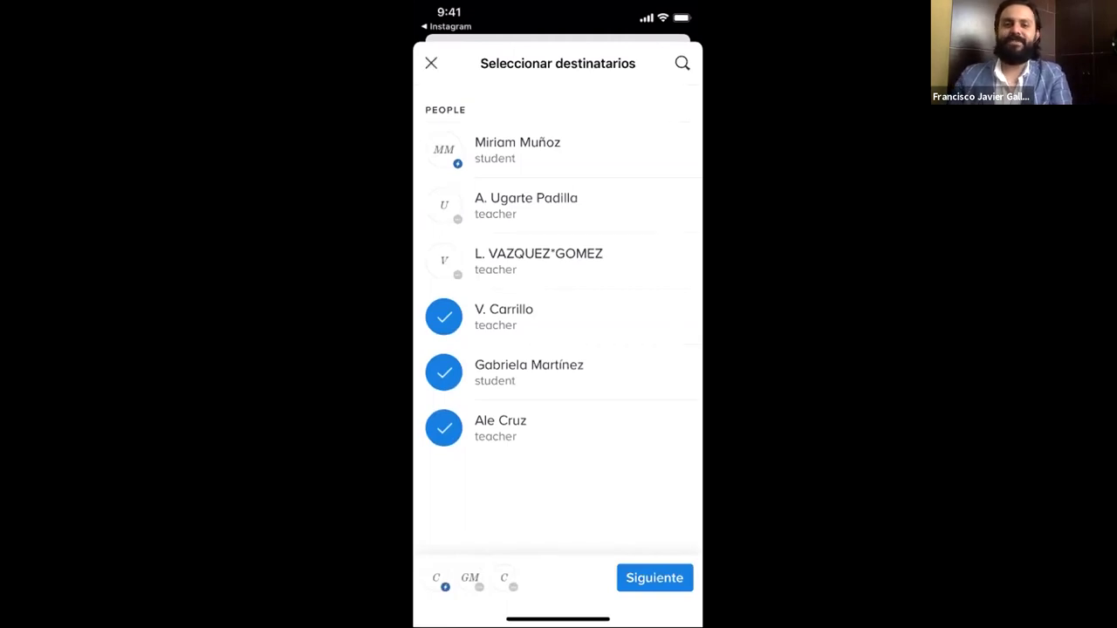
{"action": "left_click", "coordinate": [431, 63]}
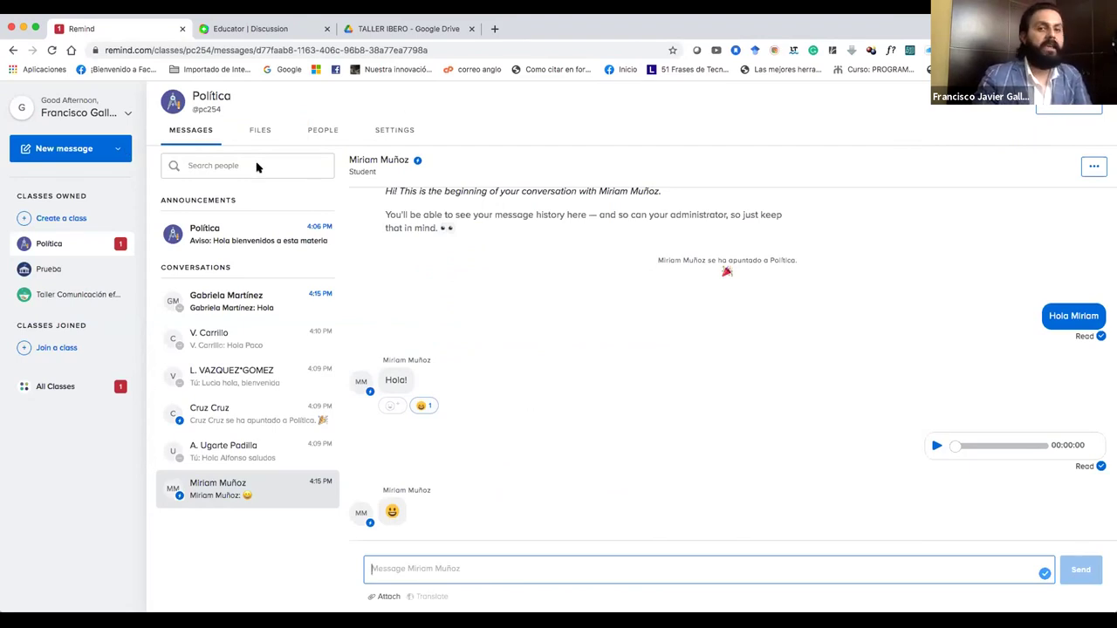
Reply 'Hola' with the student's first name to the student who wrote Hola.
{"action": "left_click", "coordinate": [254, 132]}
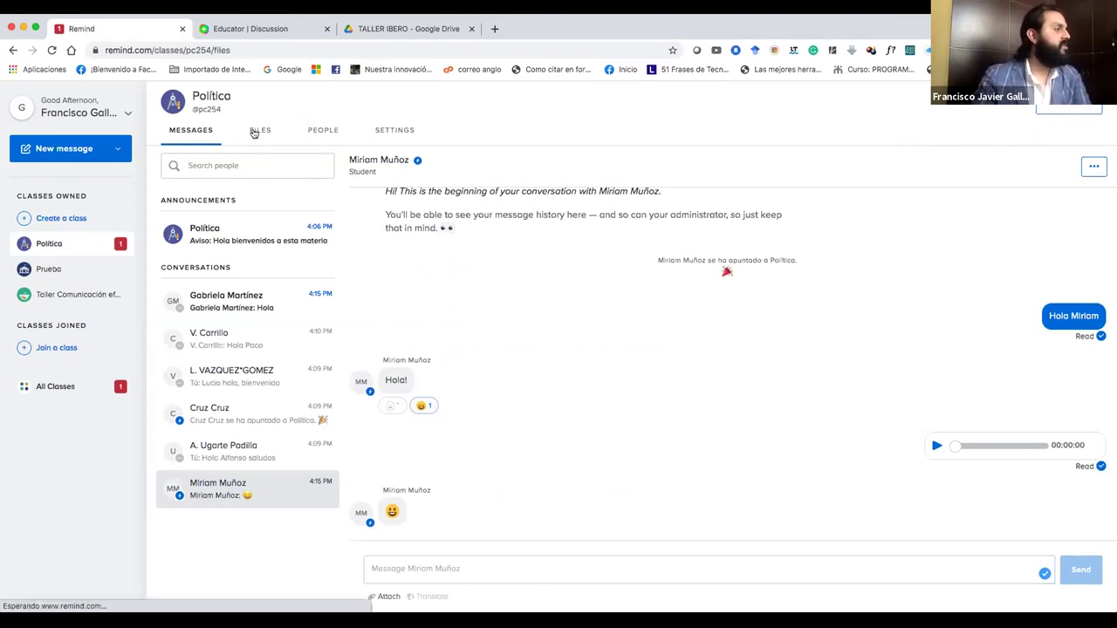
{"action": "left_click", "coordinate": [205, 135]}
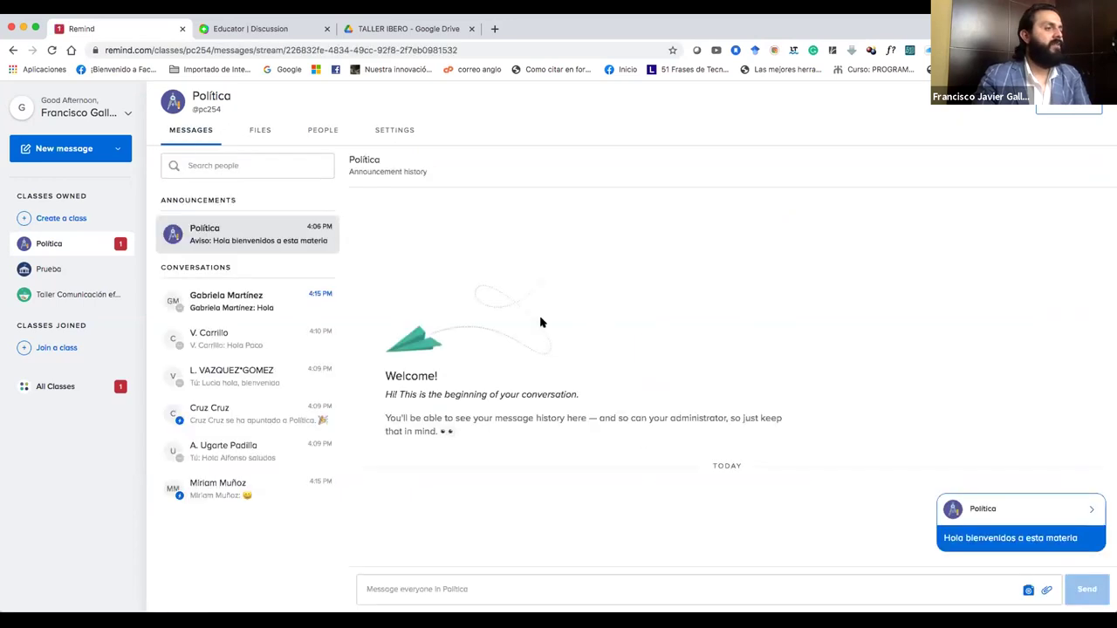
{"action": "left_click", "coordinate": [264, 307]}
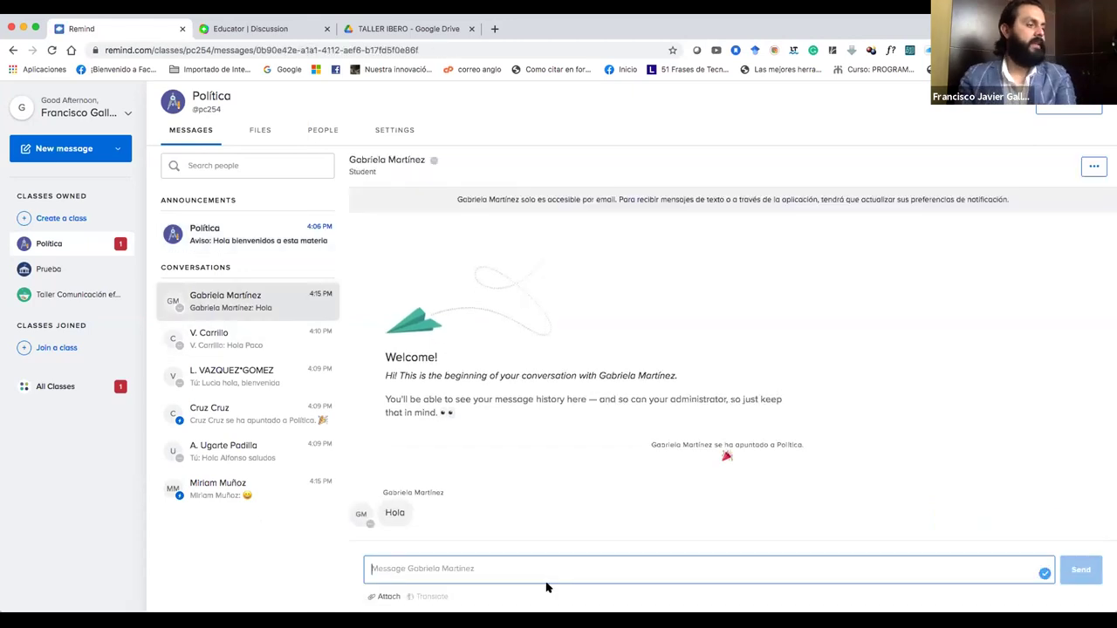
{"action": "type", "text": "Hola "}
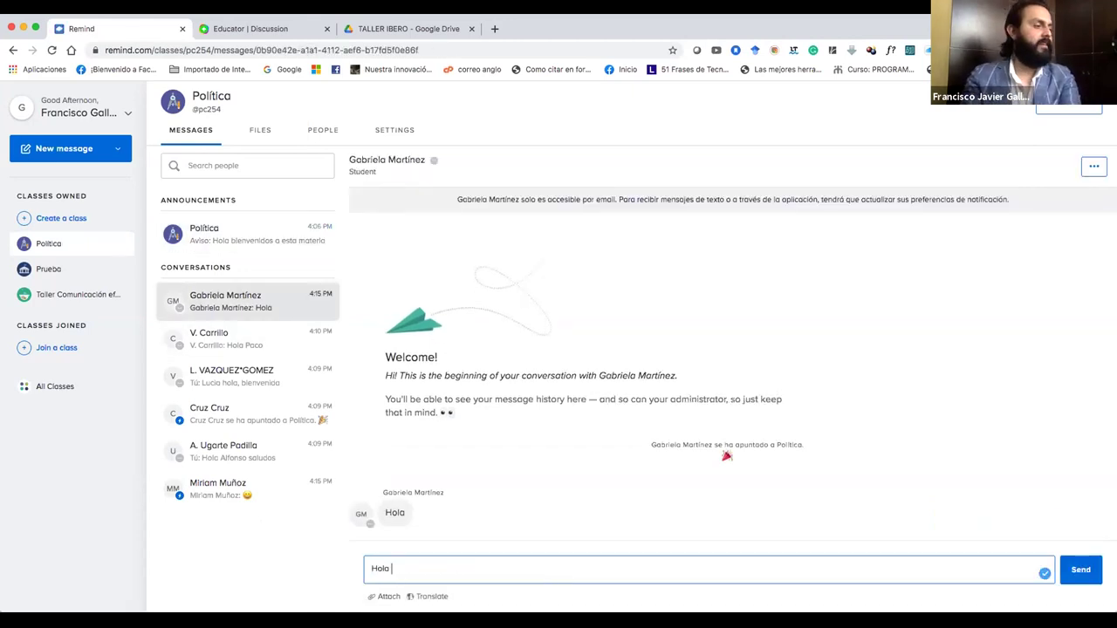
{"action": "type", "text": "Gaby"}
{"action": "key", "text": "Return"}
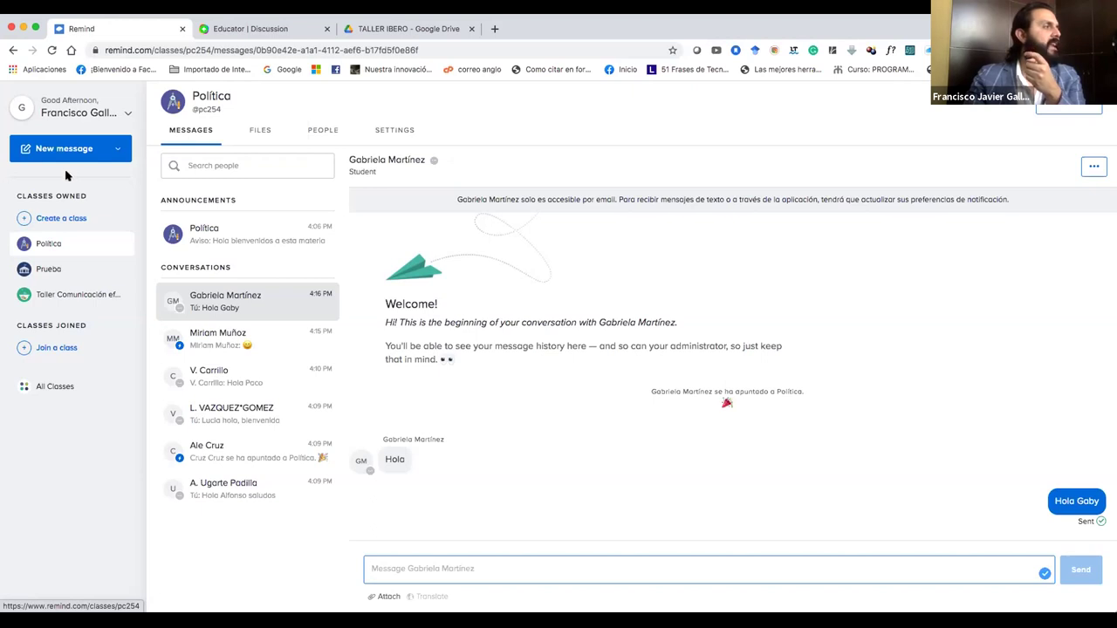
{"action": "left_click", "coordinate": [56, 348]}
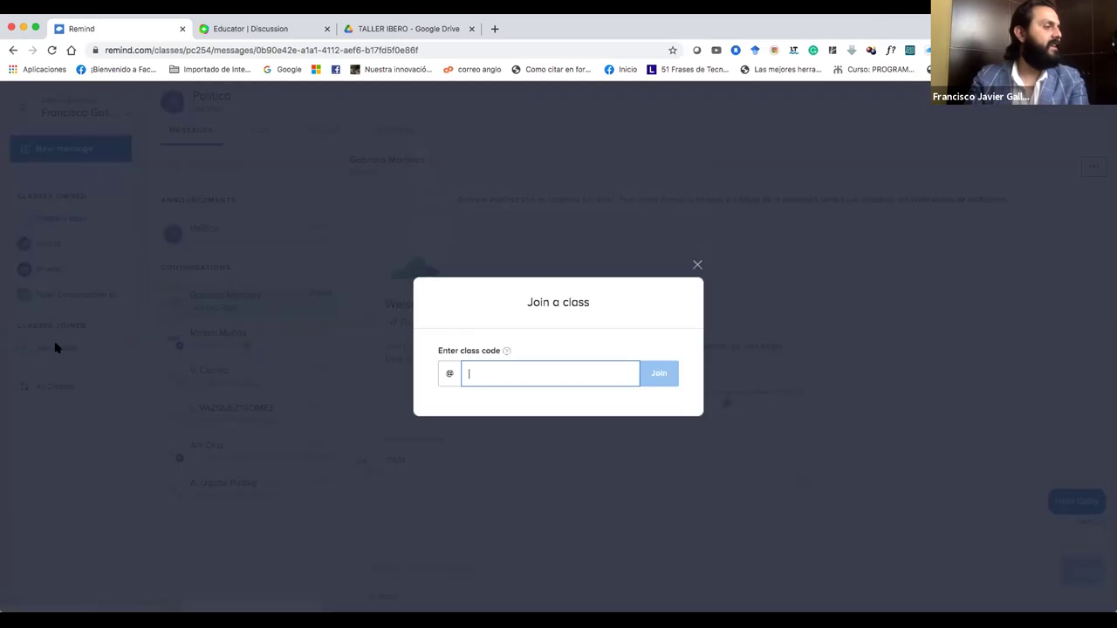
{"action": "left_click", "coordinate": [697, 265]}
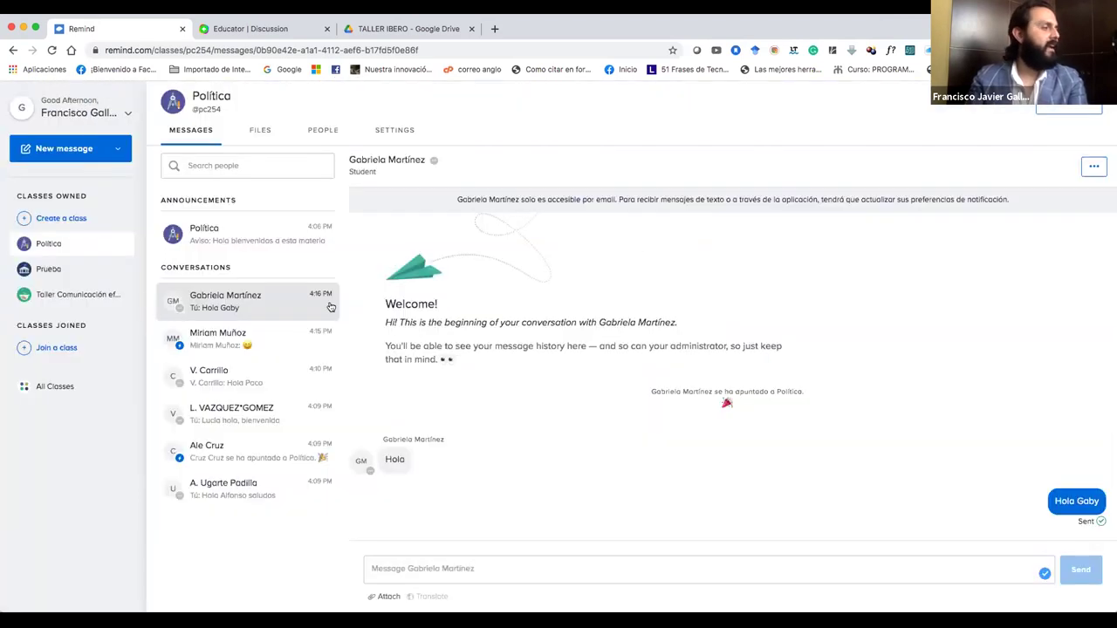
{"action": "left_click", "coordinate": [58, 348]}
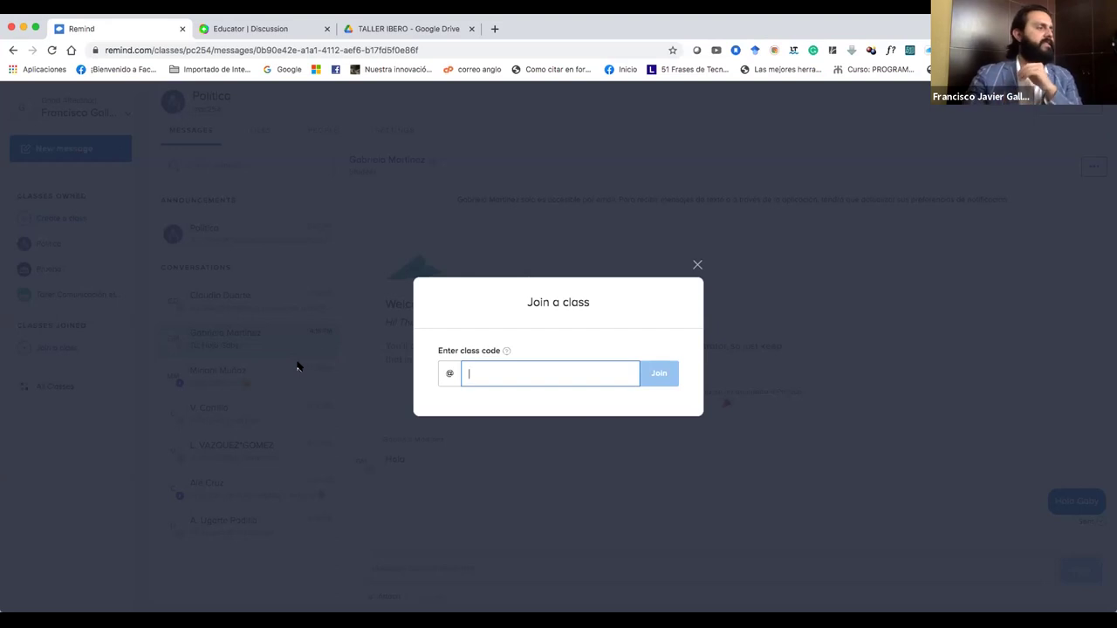
{"action": "left_click", "coordinate": [698, 267]}
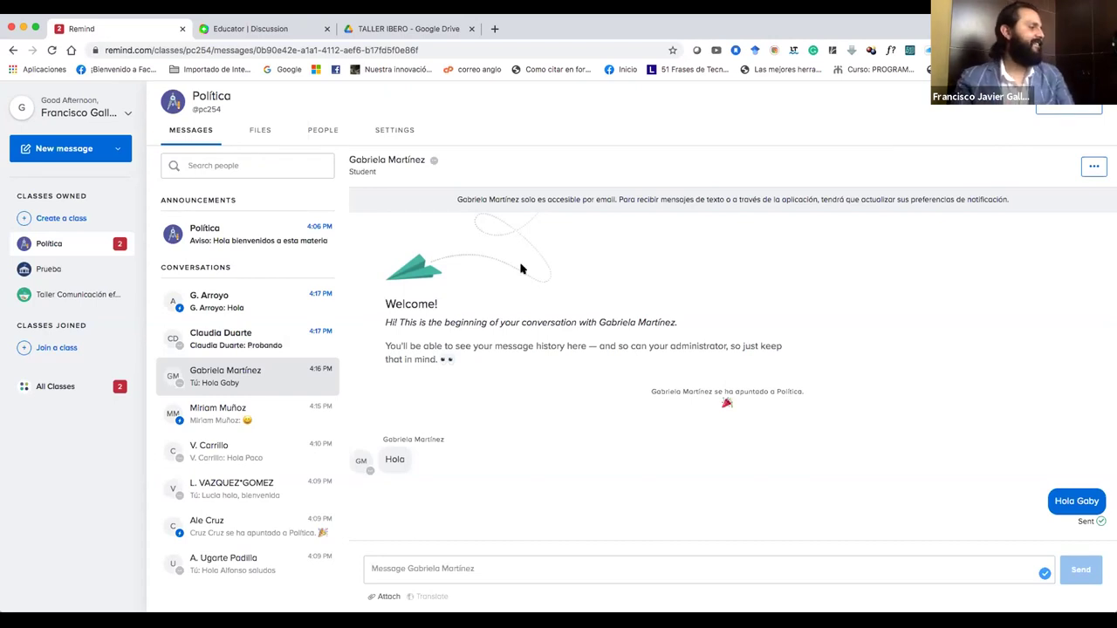
Reply 'Hola excelente' in the newest conversation ending with Hola.
{"action": "left_click", "coordinate": [262, 313]}
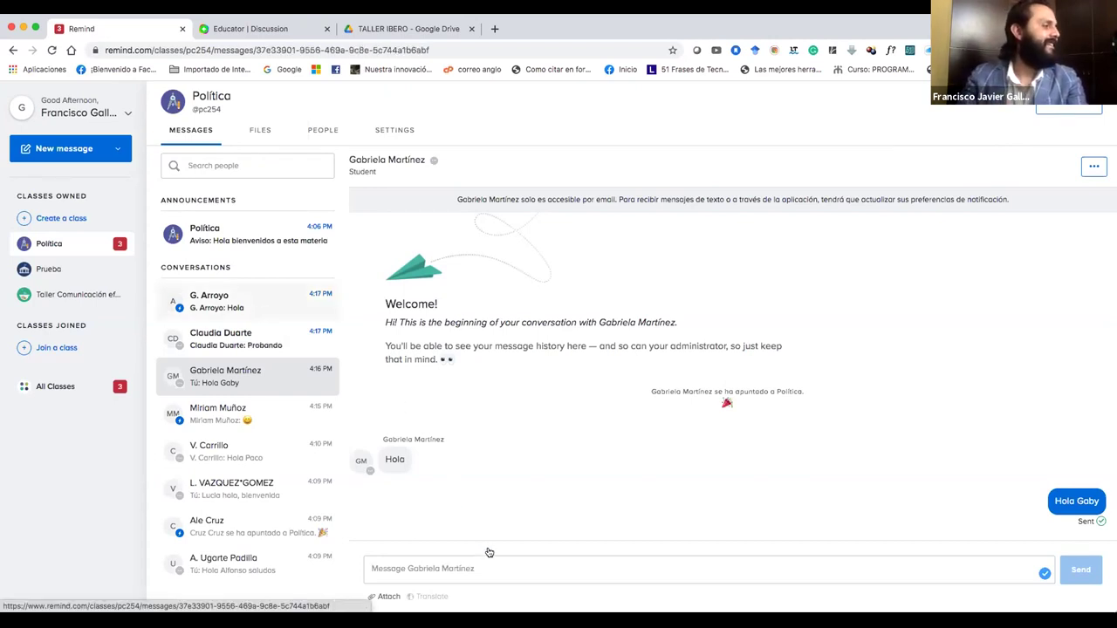
{"action": "type", "text": "H"}
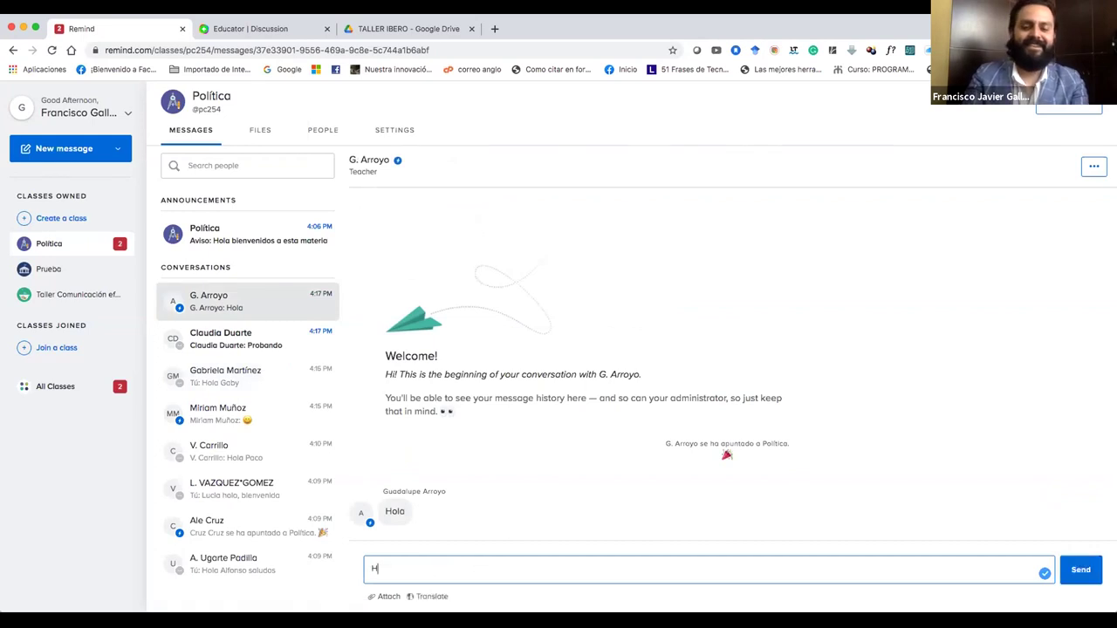
{"action": "type", "text": "ola excelente"}
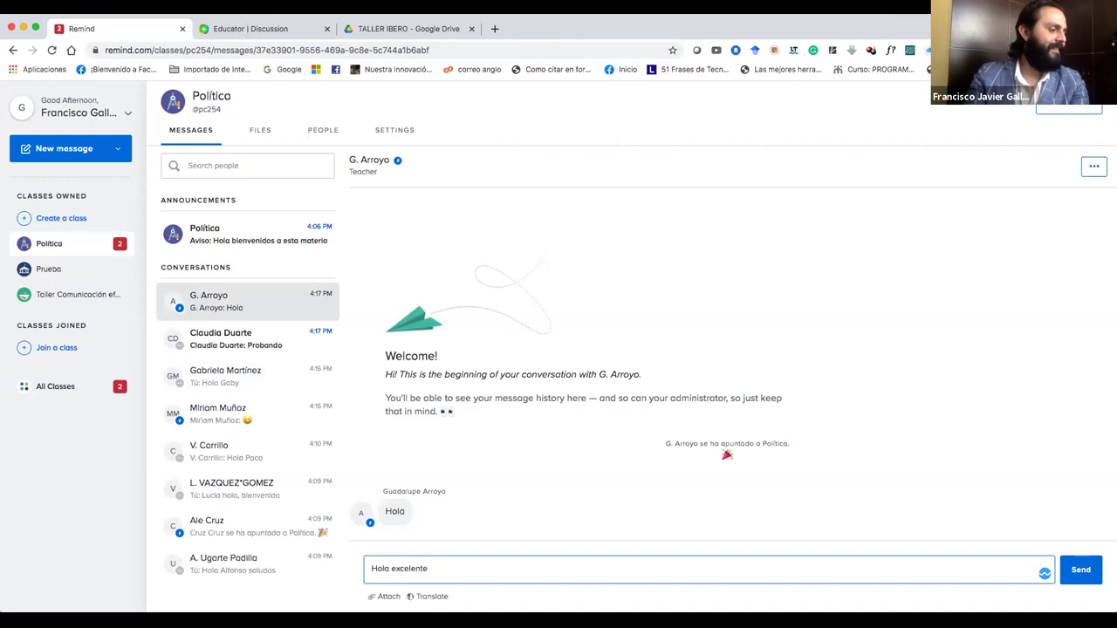
{"action": "key", "text": "Return"}
Reply 'Genial' to the student who posted Probando.
{"action": "left_click", "coordinate": [266, 352]}
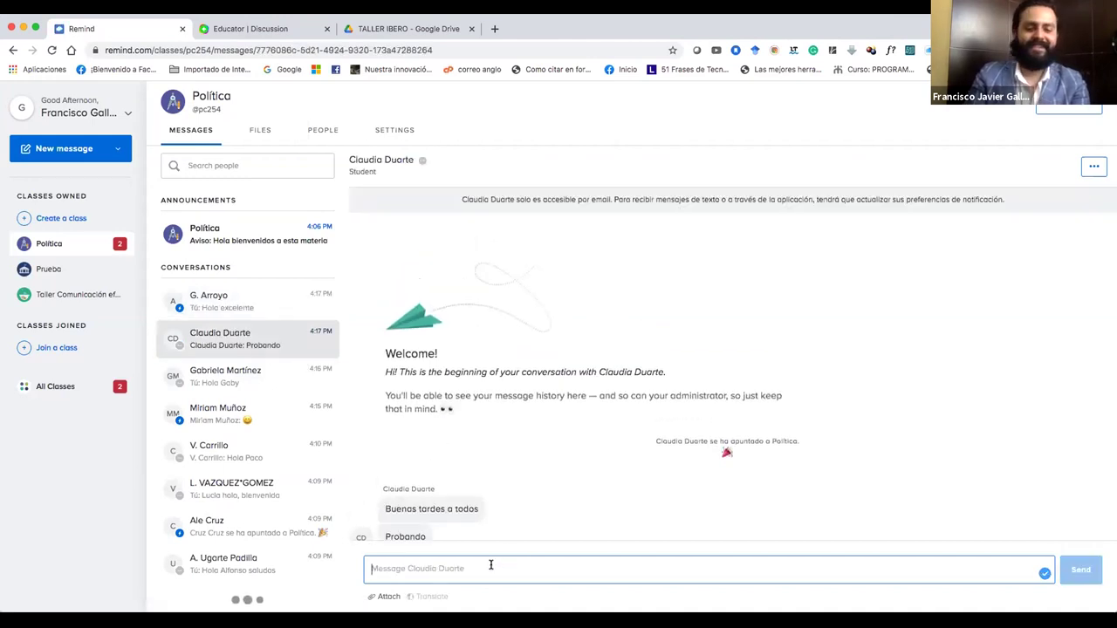
{"action": "type", "text": "Genial"}
{"action": "key", "text": "Return"}
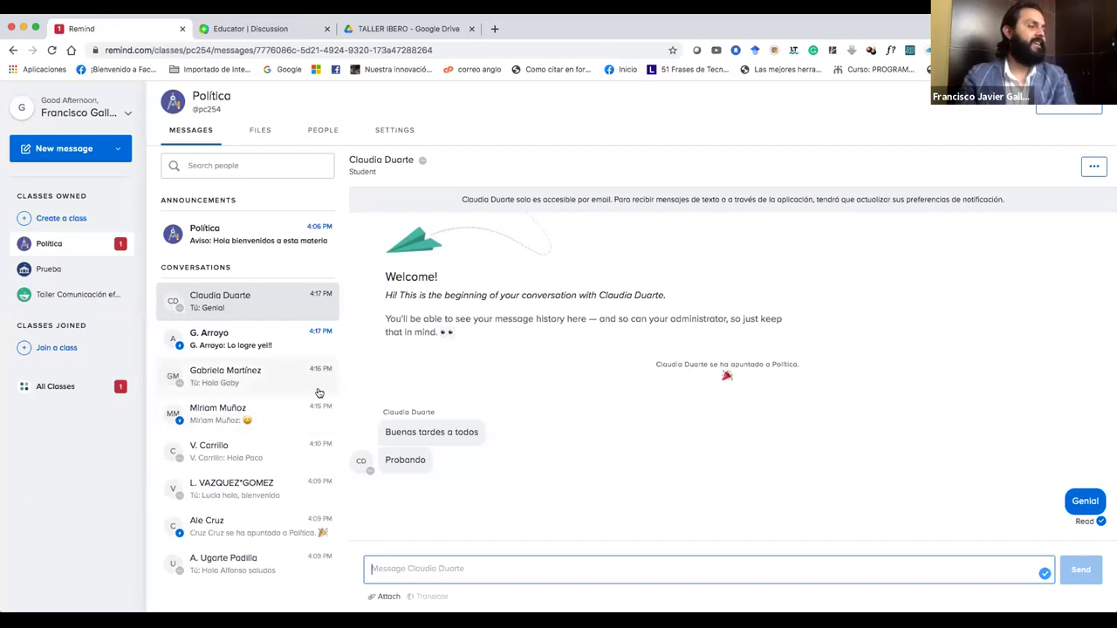
Heart-react to 'Lo logre yei!!' and view another student's attached image enlarged.
{"action": "left_click", "coordinate": [266, 346]}
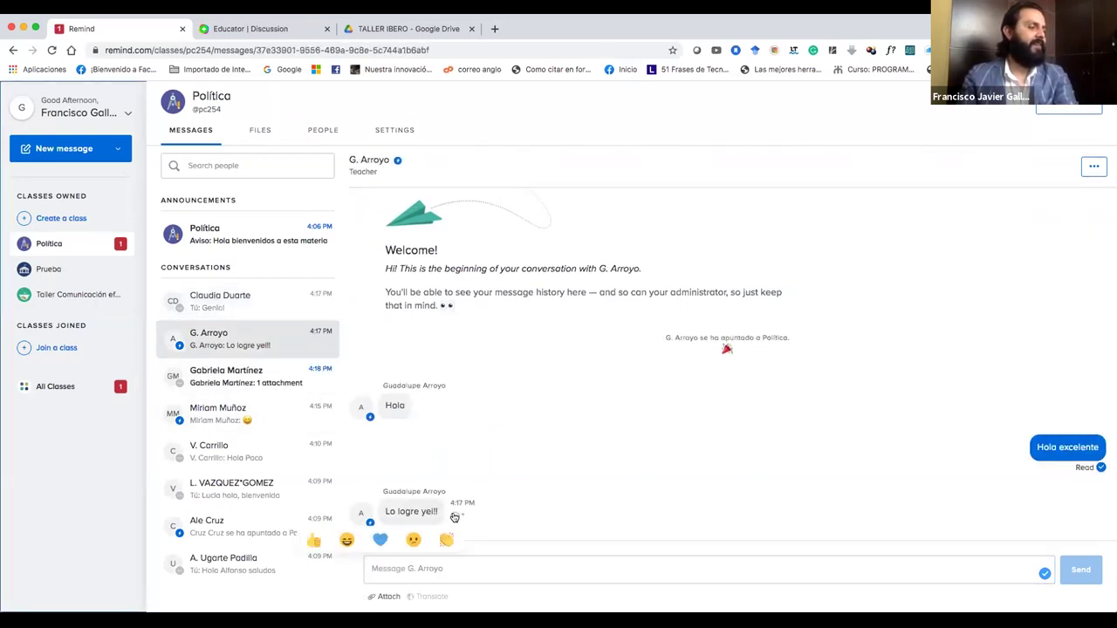
{"action": "left_click", "coordinate": [377, 537]}
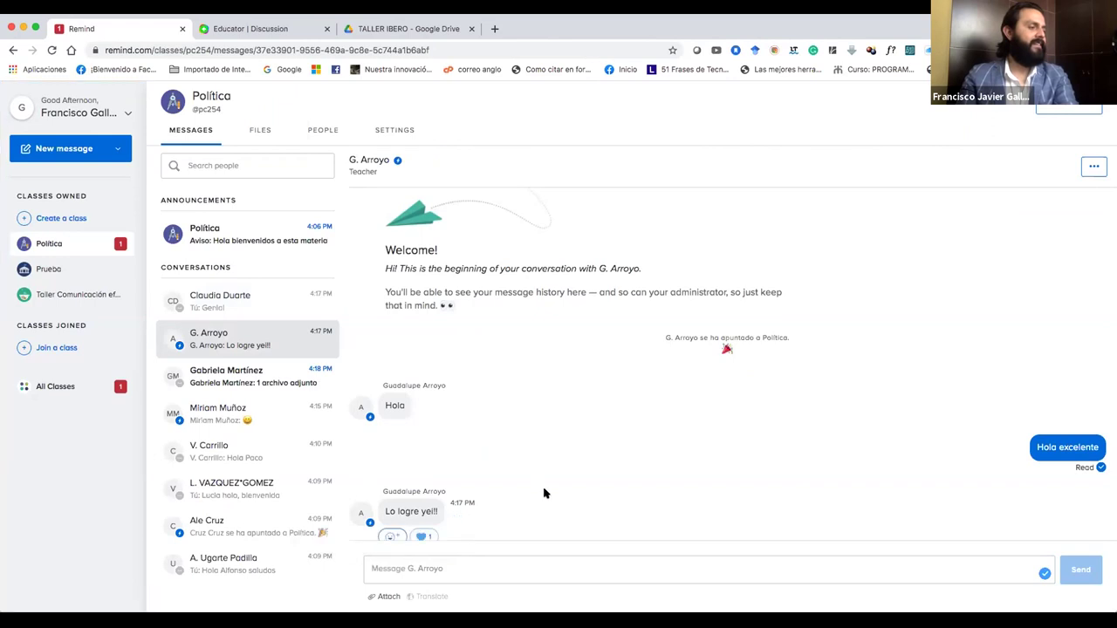
{"action": "left_click", "coordinate": [262, 379]}
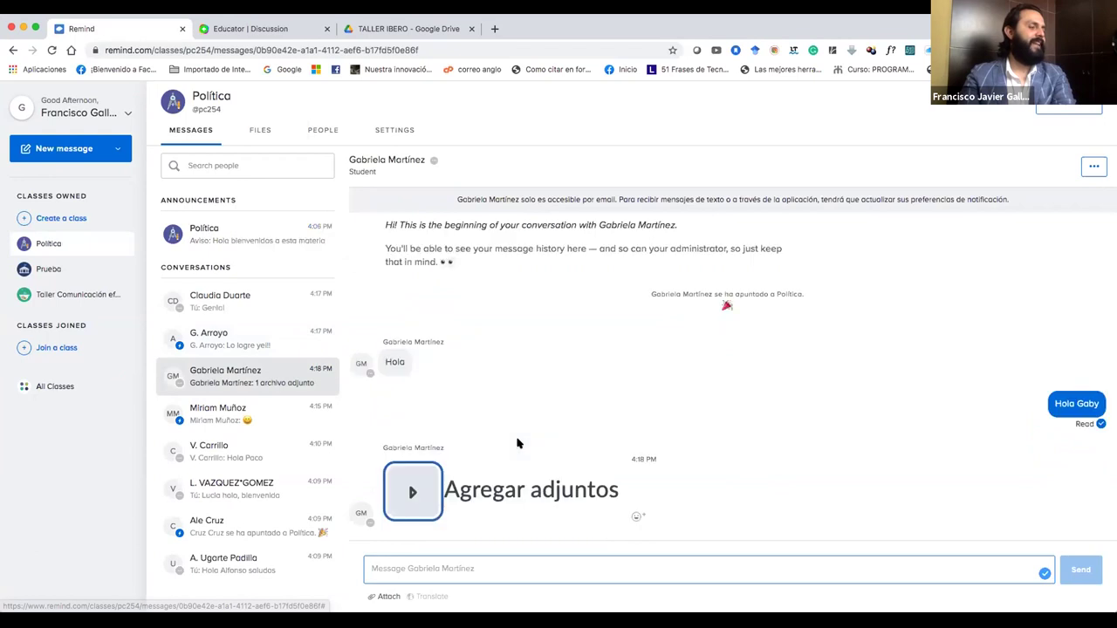
{"action": "left_click", "coordinate": [411, 492]}
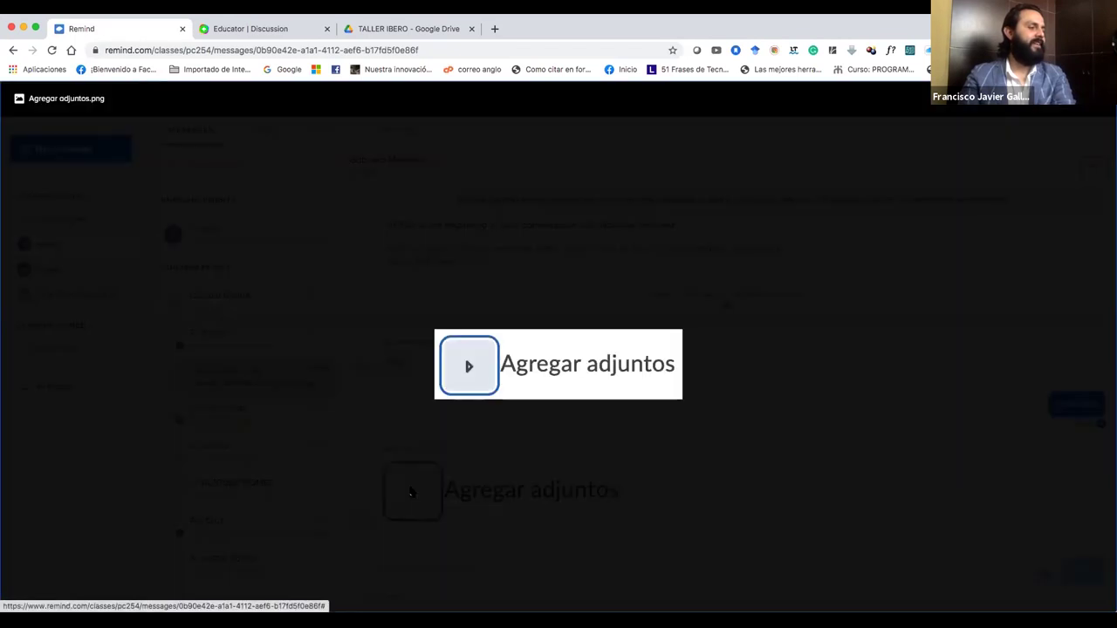
{"action": "left_click", "coordinate": [495, 486]}
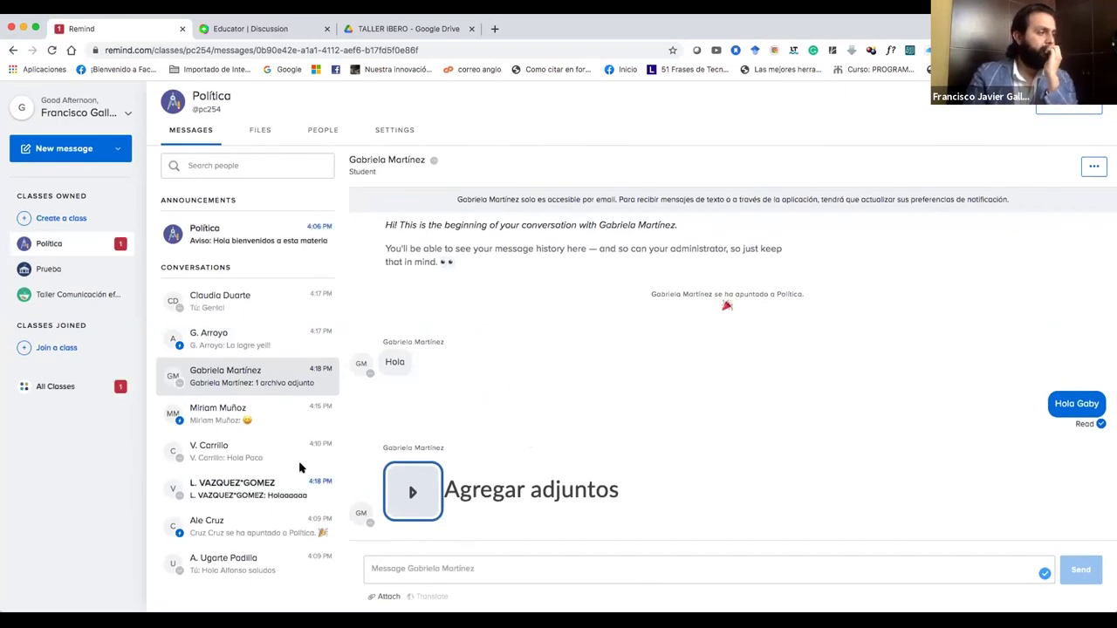
Add an emoji reaction to 'Holoaaaaa', recheck the replies, and open Política's announcement history.
{"action": "left_click", "coordinate": [260, 490]}
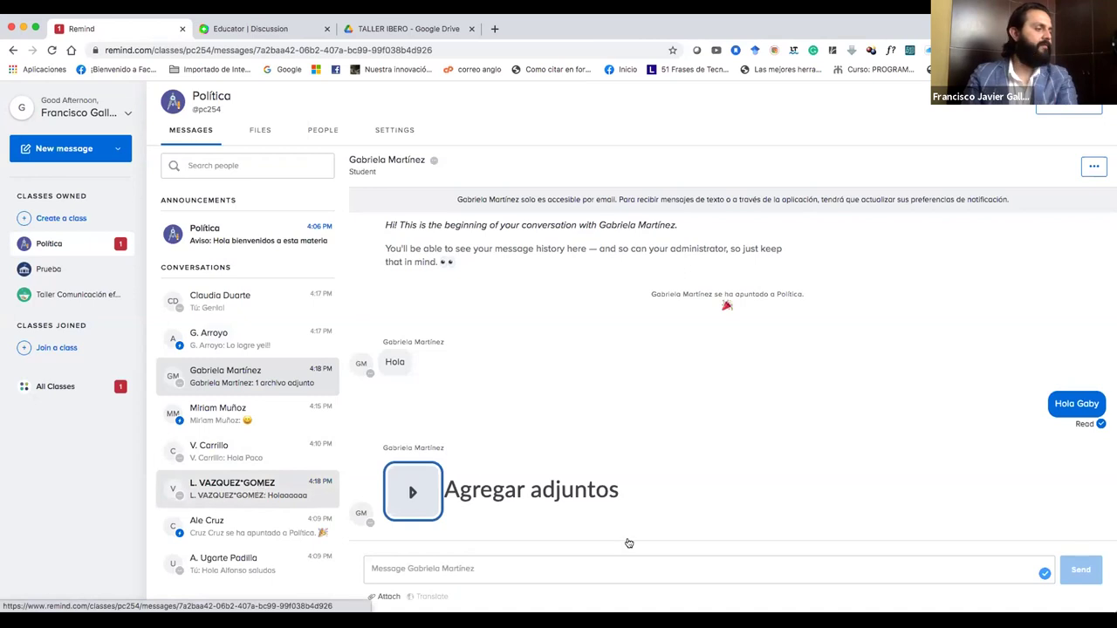
{"action": "left_click", "coordinate": [563, 568]}
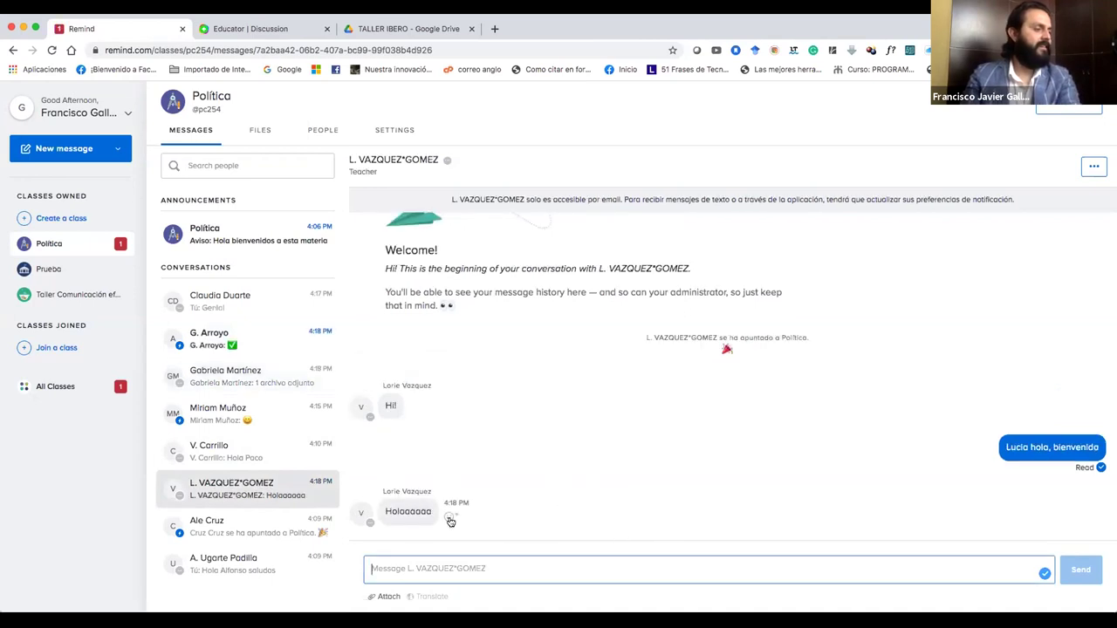
{"action": "left_click", "coordinate": [450, 519]}
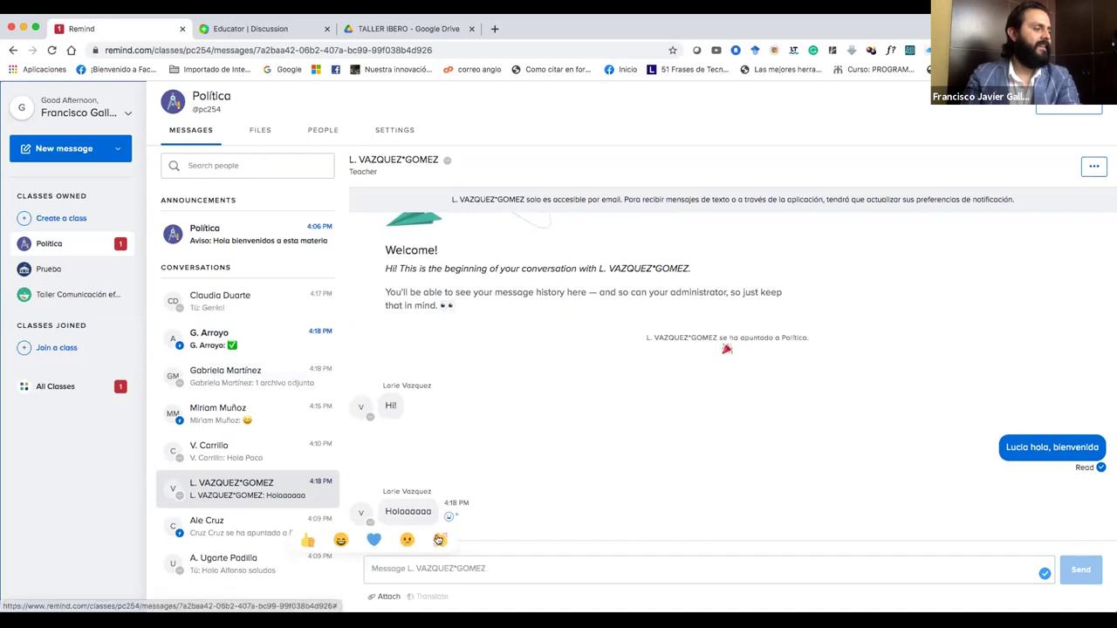
{"action": "left_click", "coordinate": [438, 539]}
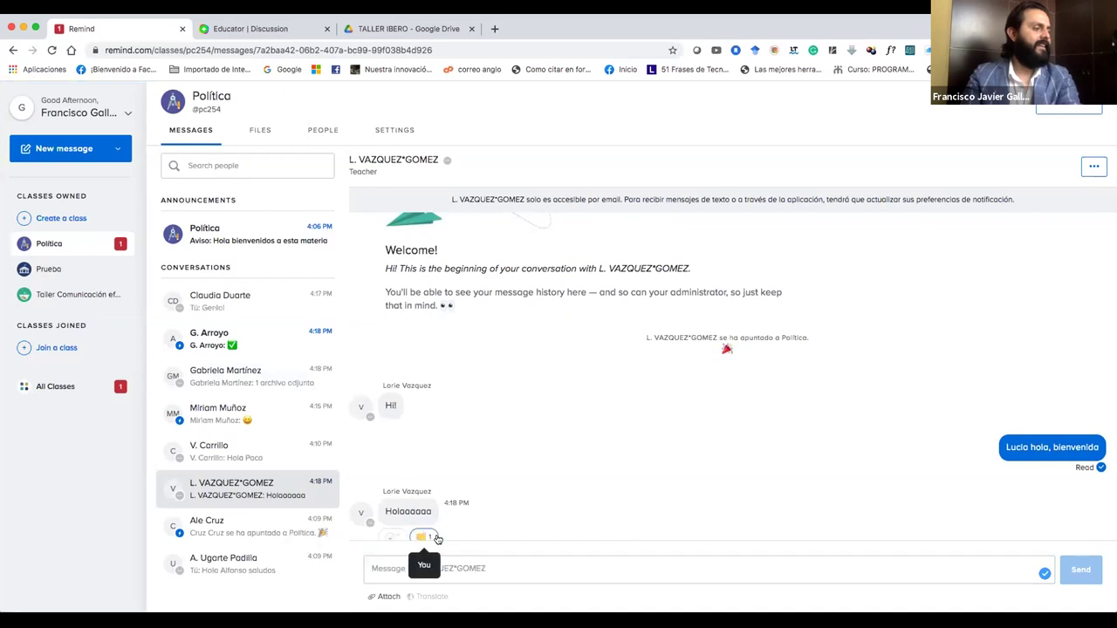
{"action": "left_click", "coordinate": [245, 339]}
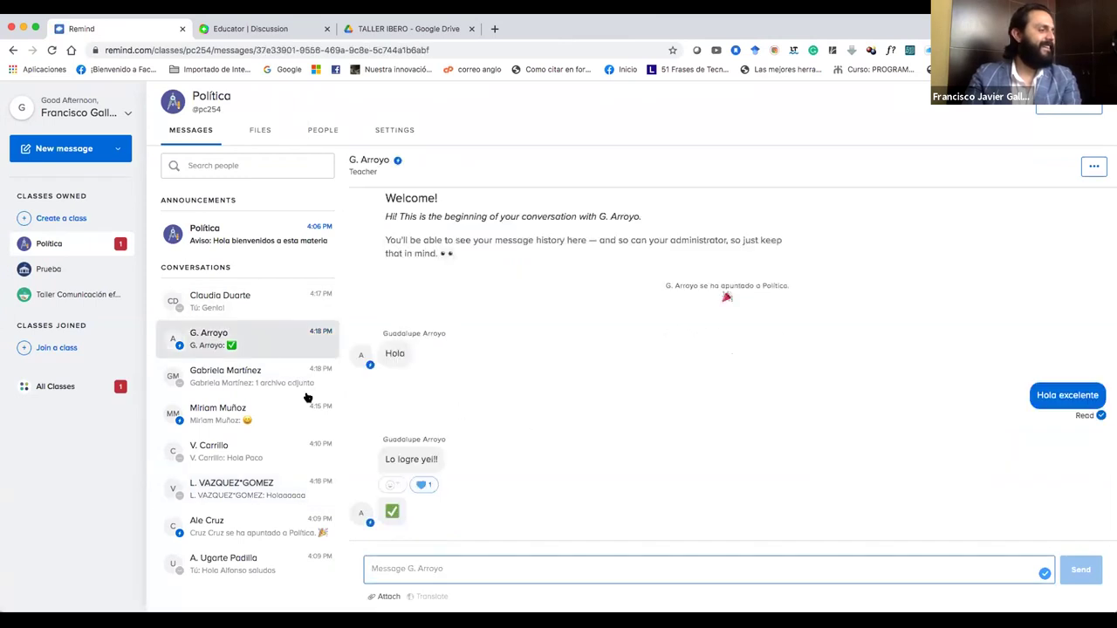
{"action": "left_click", "coordinate": [265, 375]}
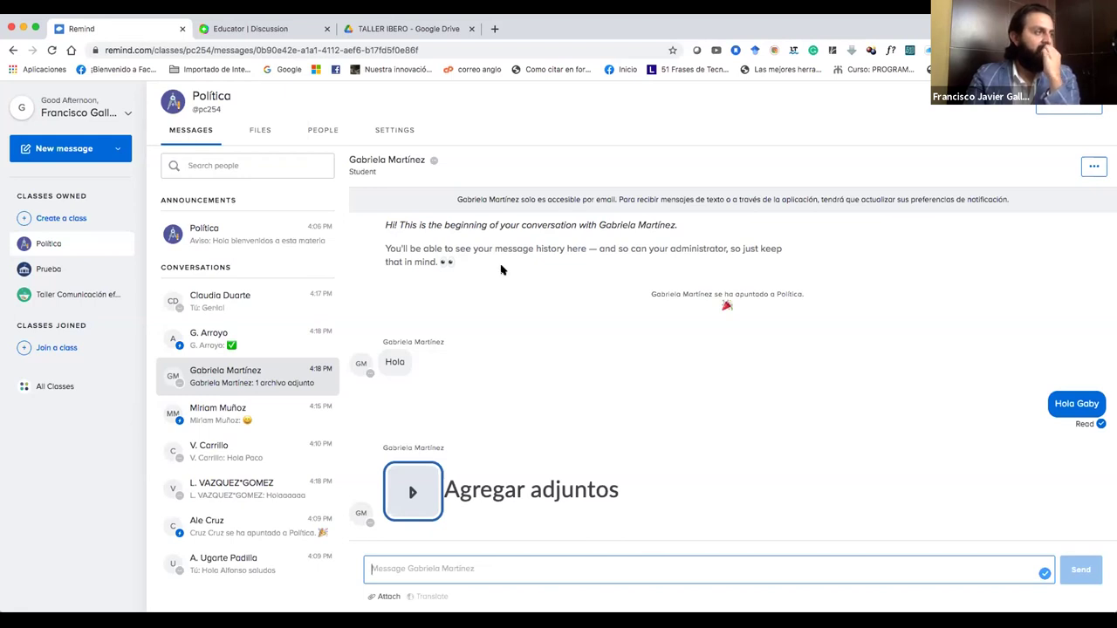
{"action": "left_click", "coordinate": [269, 251]}
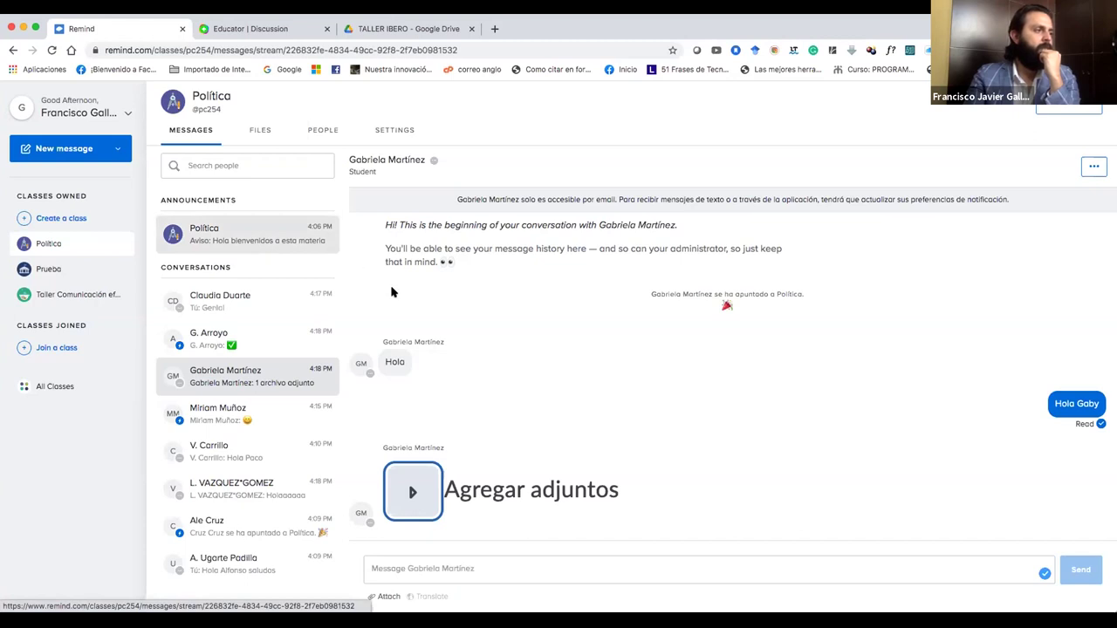
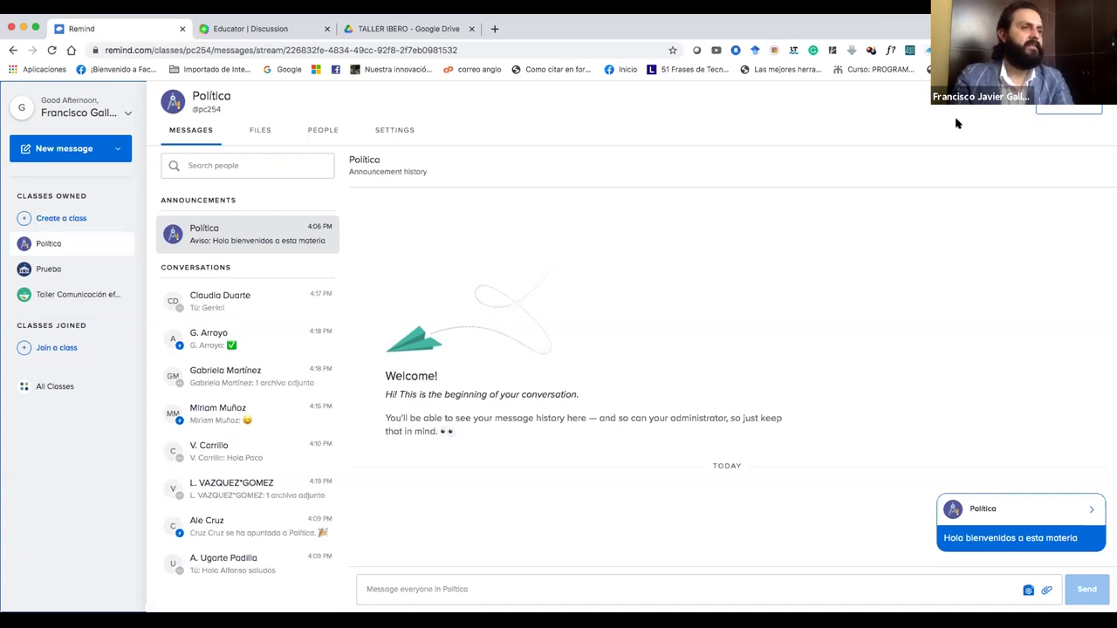
Add a student to the Política class with their name and pasted e-mail address.
{"action": "left_click", "coordinate": [1069, 101]}
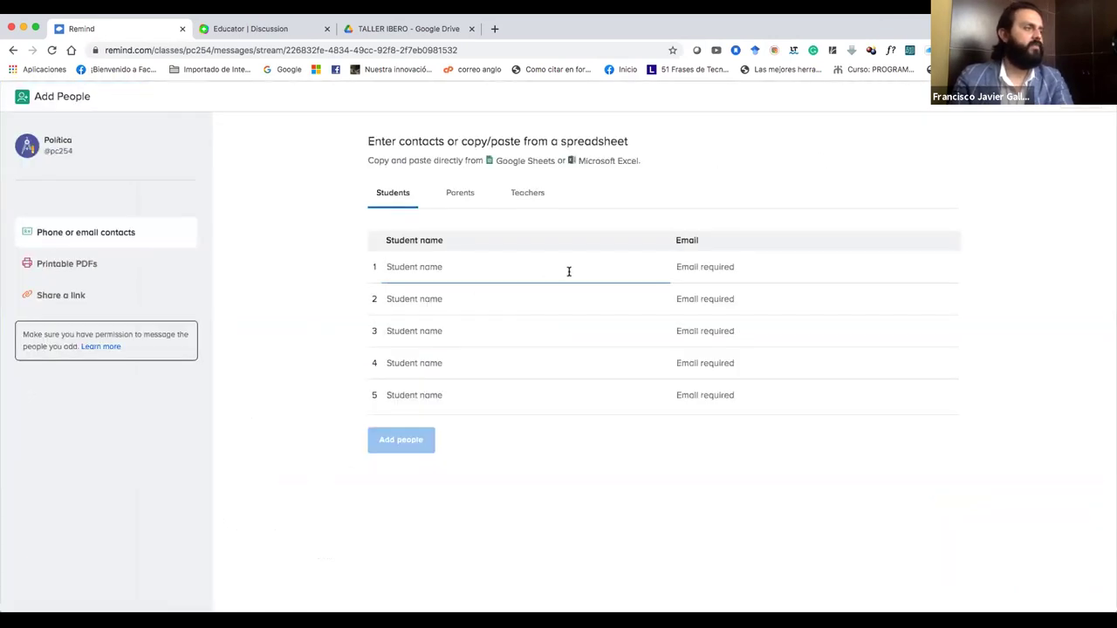
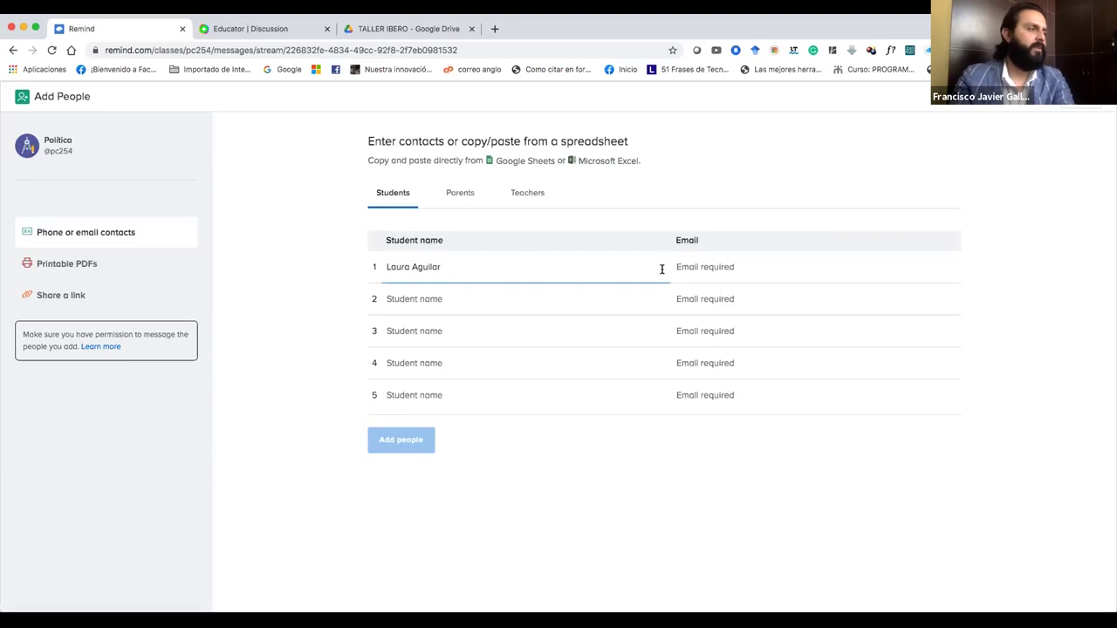
{"action": "left_click", "coordinate": [721, 276]}
{"action": "key", "text": "super+v"}
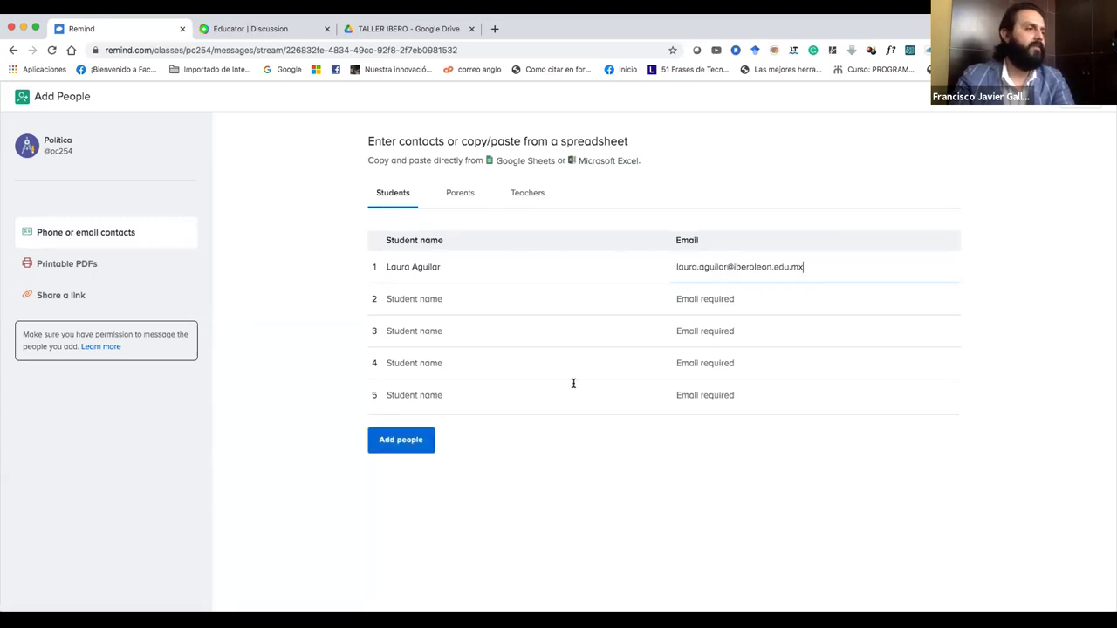
{"action": "left_click", "coordinate": [391, 445]}
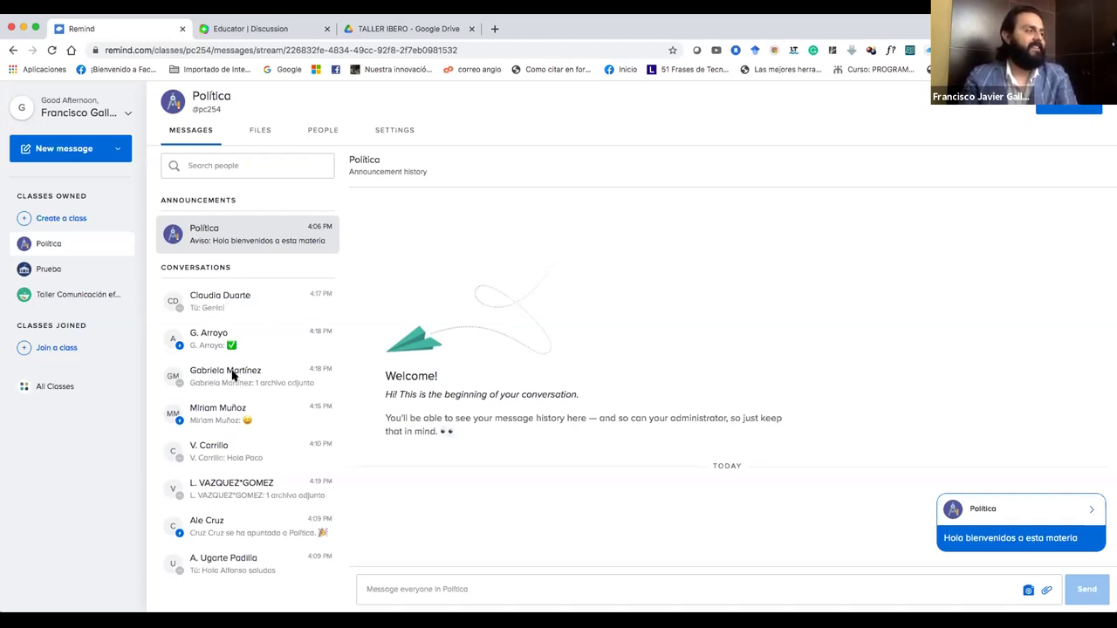
React to the Hello! image in a student's conversation with the laughing emoji.
{"action": "left_click", "coordinate": [252, 490]}
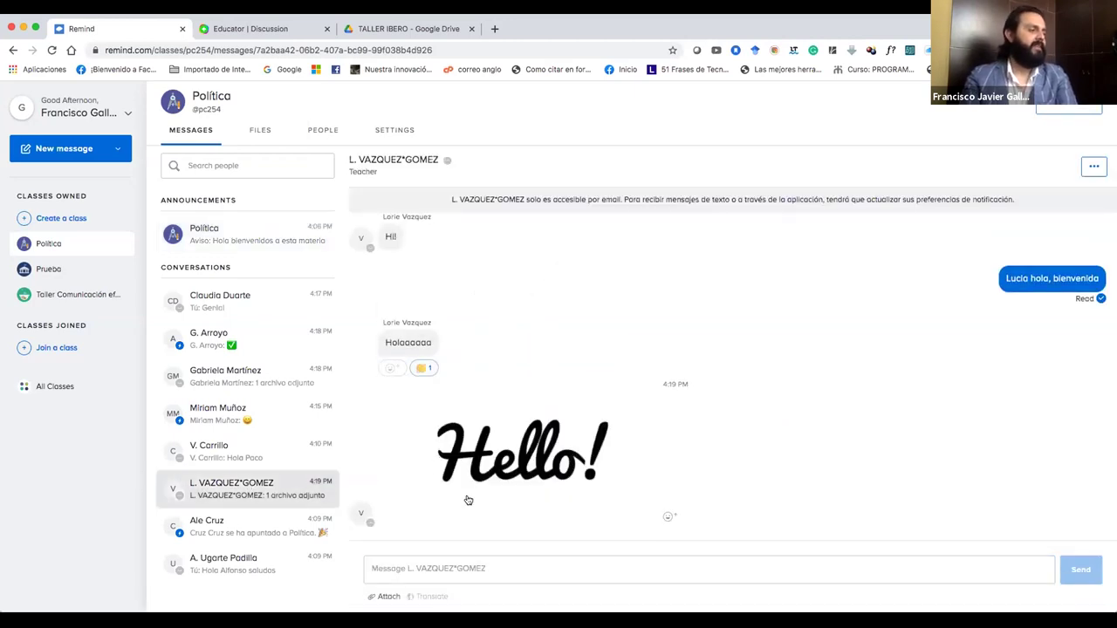
{"action": "left_click", "coordinate": [669, 519]}
{"action": "left_click", "coordinate": [561, 541]}
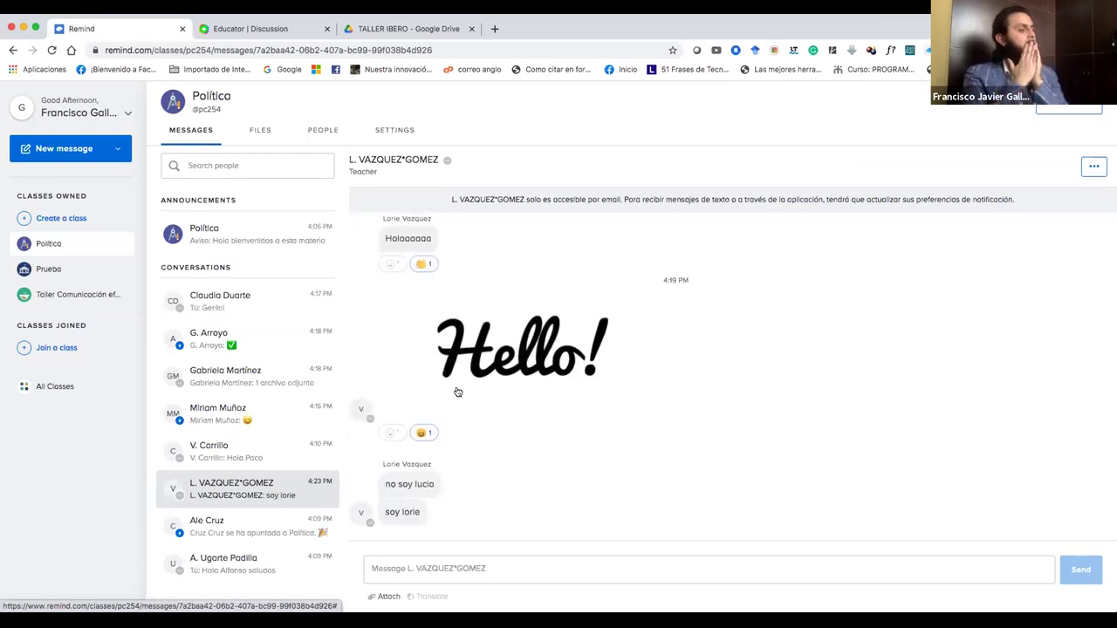
Select the reply box in the conversation, then switch to the Flipgrid educator page.
{"action": "left_click", "coordinate": [438, 569]}
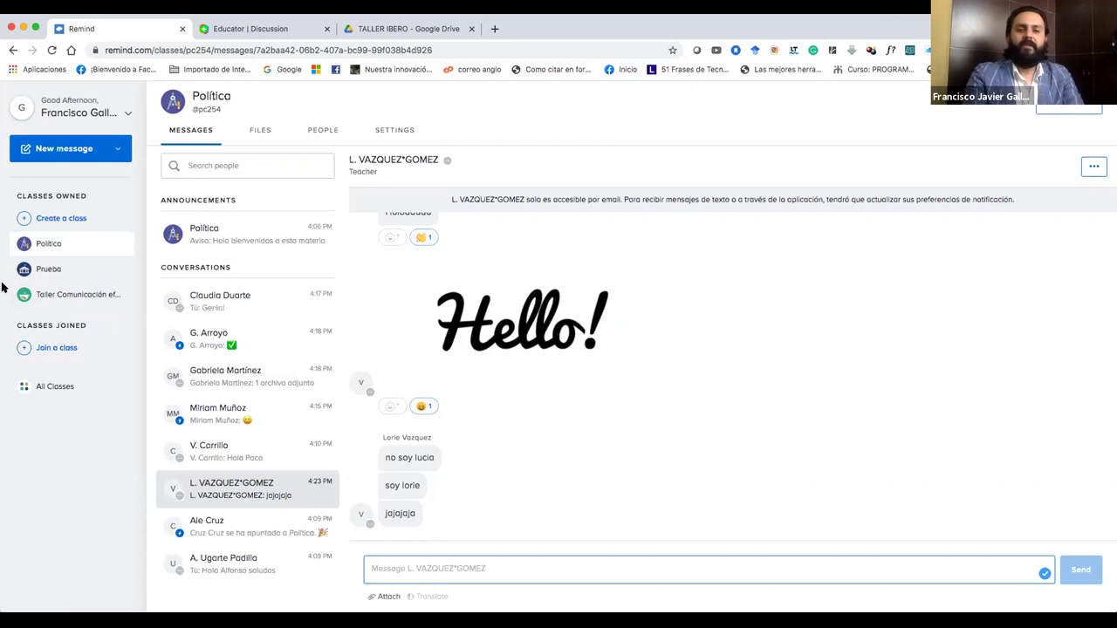
{"action": "left_click", "coordinate": [728, 364]}
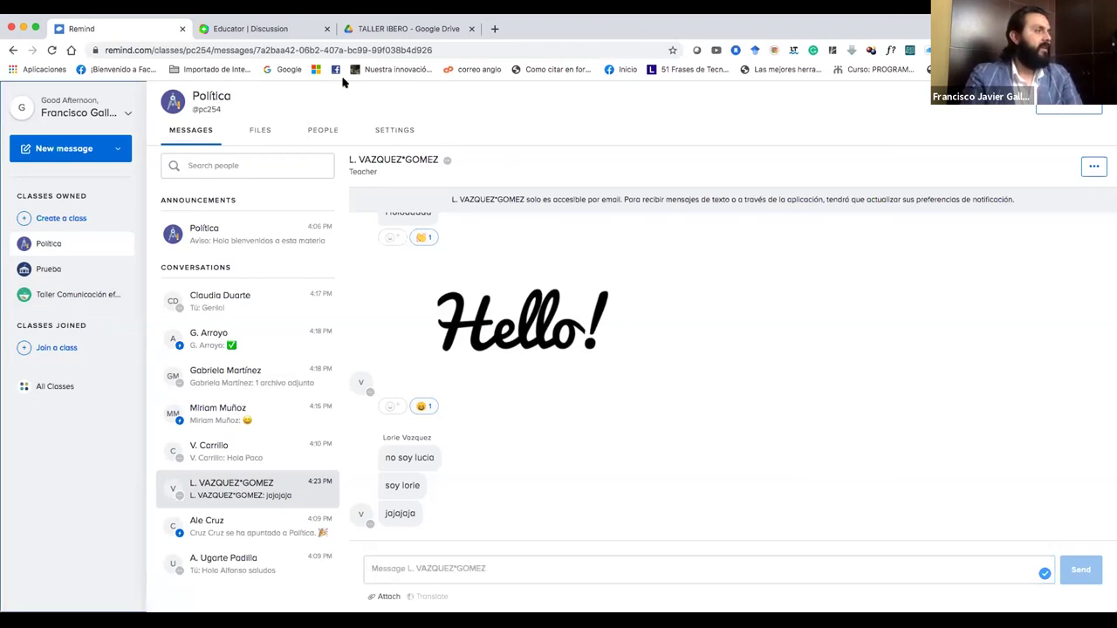
{"action": "left_click", "coordinate": [259, 36]}
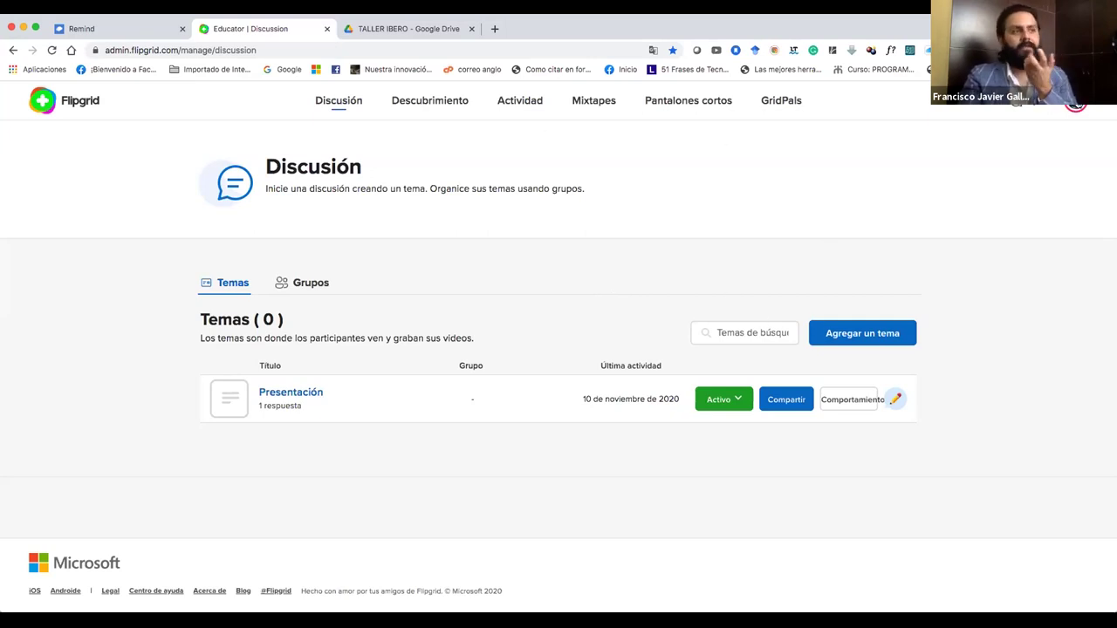
Check the profile menu, look over the Discusión page, and choose 'Agregar un tema'.
{"action": "left_click", "coordinate": [1075, 102]}
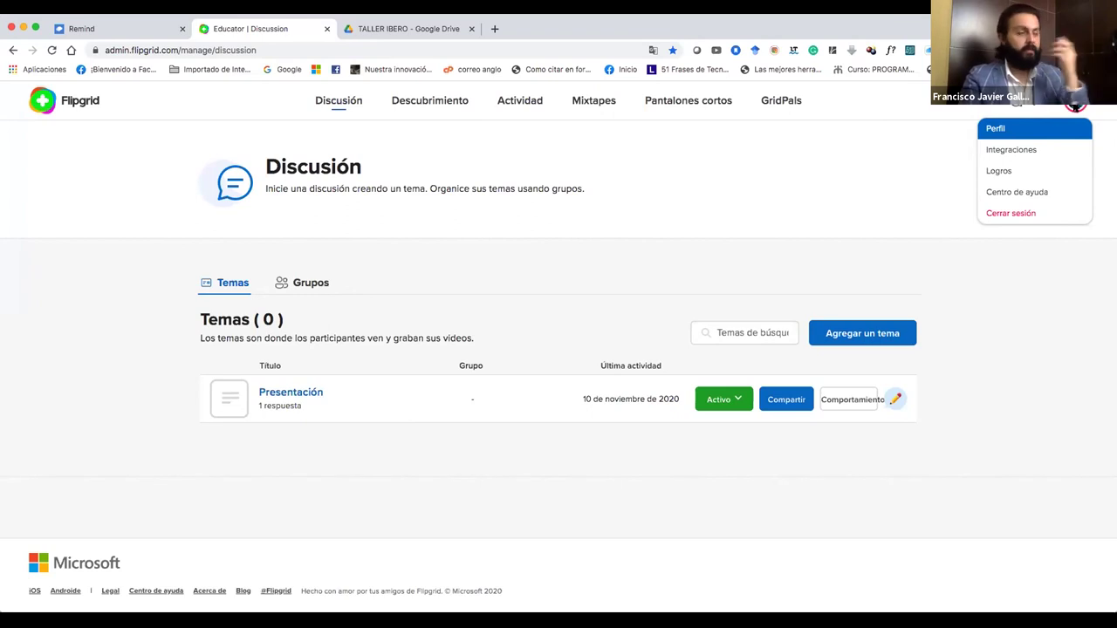
{"action": "left_click", "coordinate": [876, 177]}
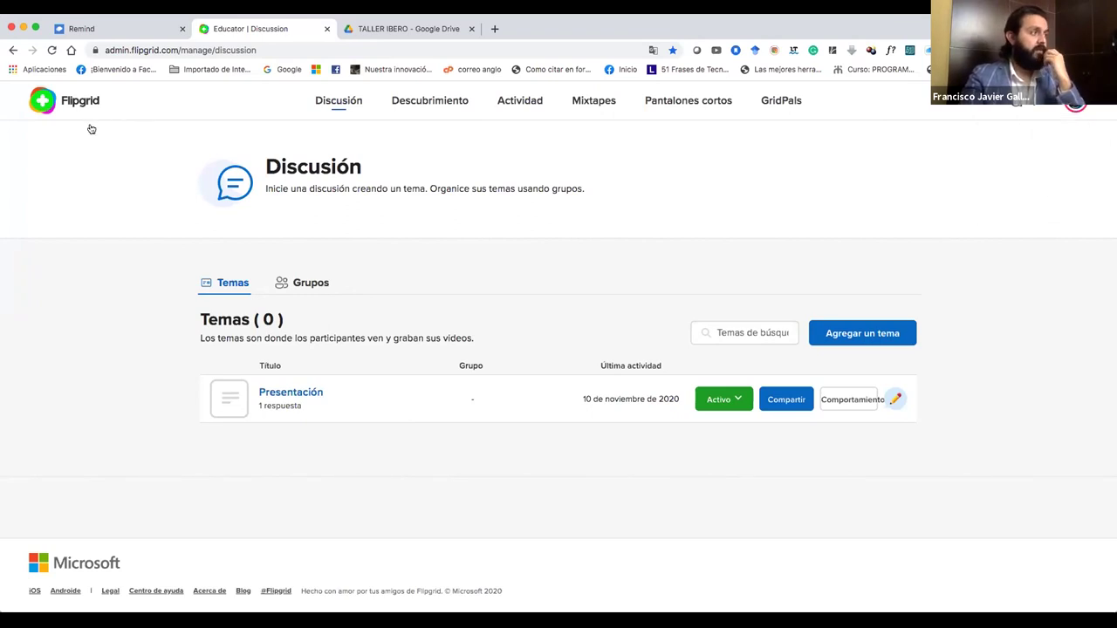
{"action": "scroll", "coordinate": [91, 129], "scroll_direction": "up", "scroll_amount": 5}
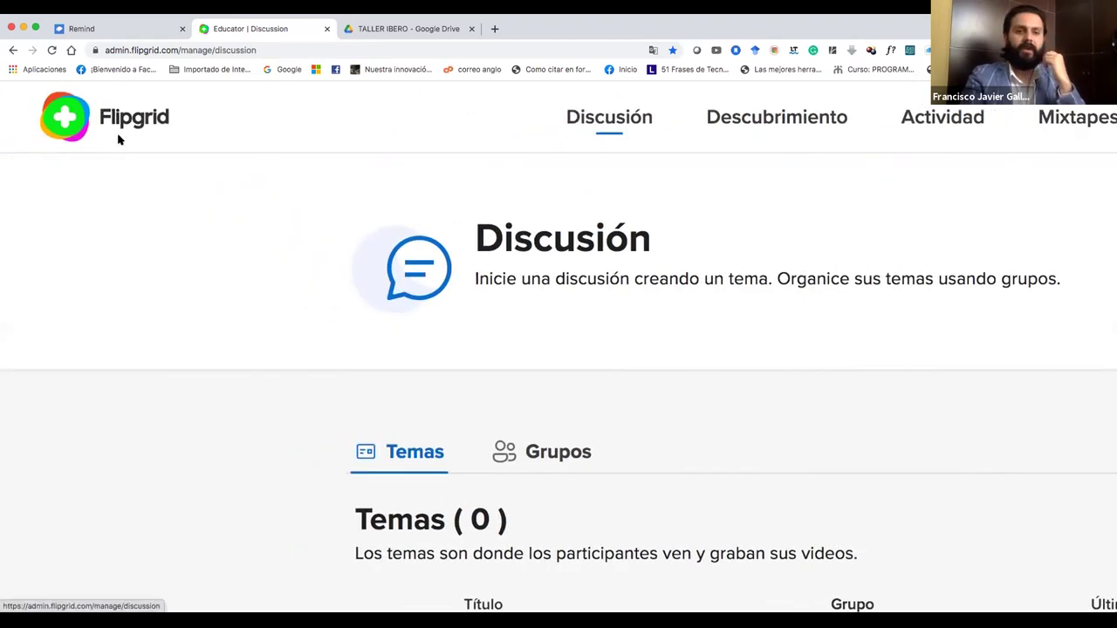
{"action": "scroll", "coordinate": [118, 151], "scroll_direction": "up", "scroll_amount": 3}
{"action": "scroll", "coordinate": [118, 151], "scroll_direction": "down", "scroll_amount": 5}
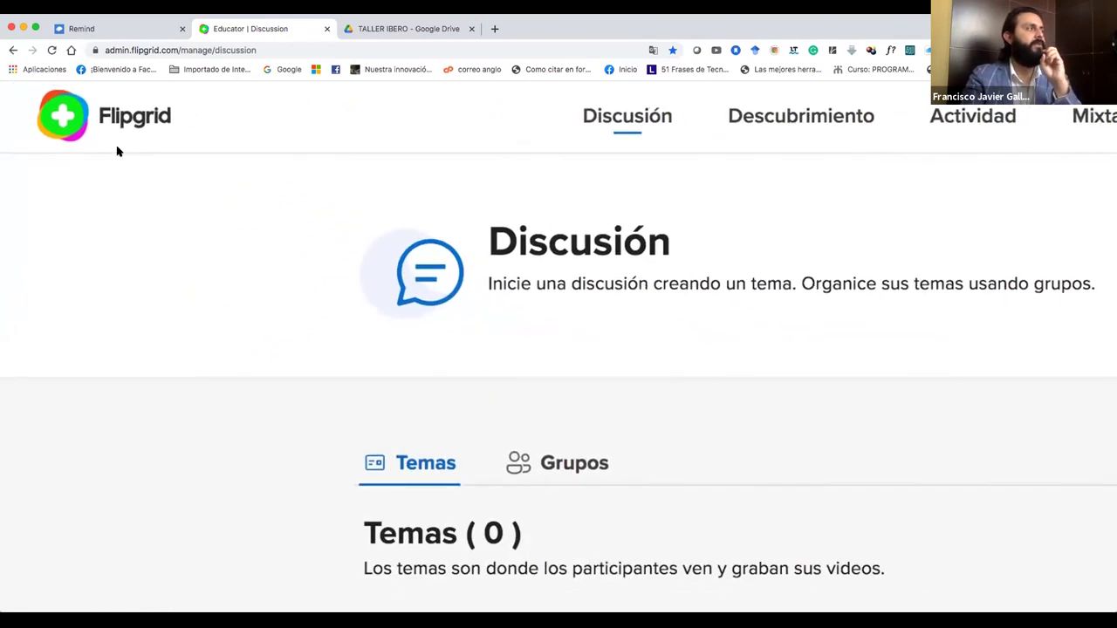
{"action": "scroll", "coordinate": [118, 151], "scroll_direction": "up", "scroll_amount": 3}
{"action": "scroll", "coordinate": [118, 151], "scroll_direction": "up", "scroll_amount": 2}
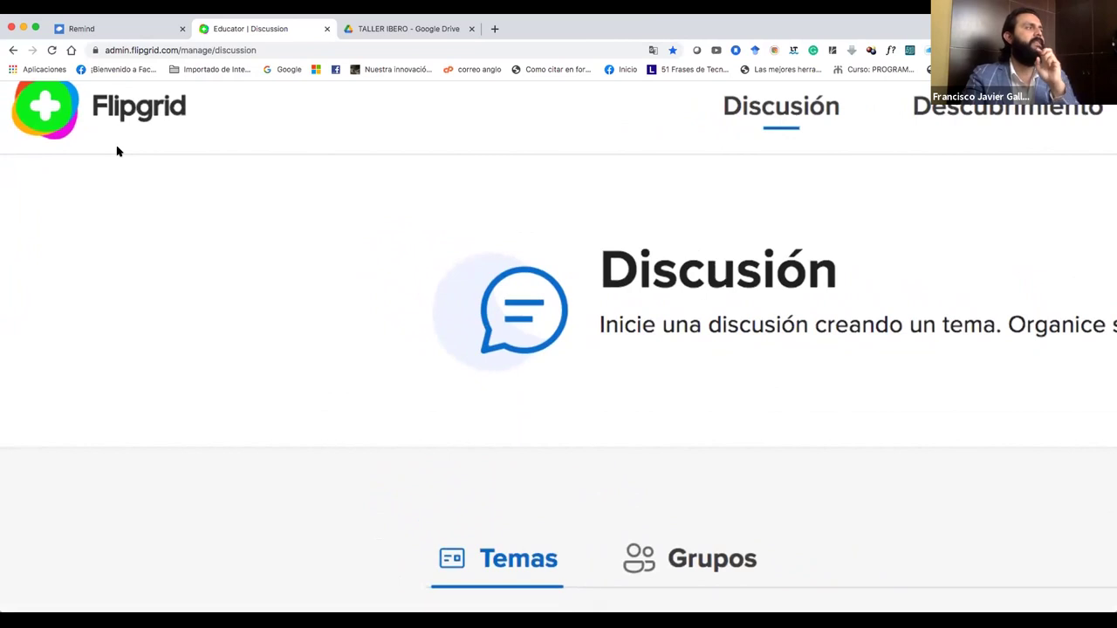
{"action": "scroll", "coordinate": [118, 151], "scroll_direction": "down", "scroll_amount": 1}
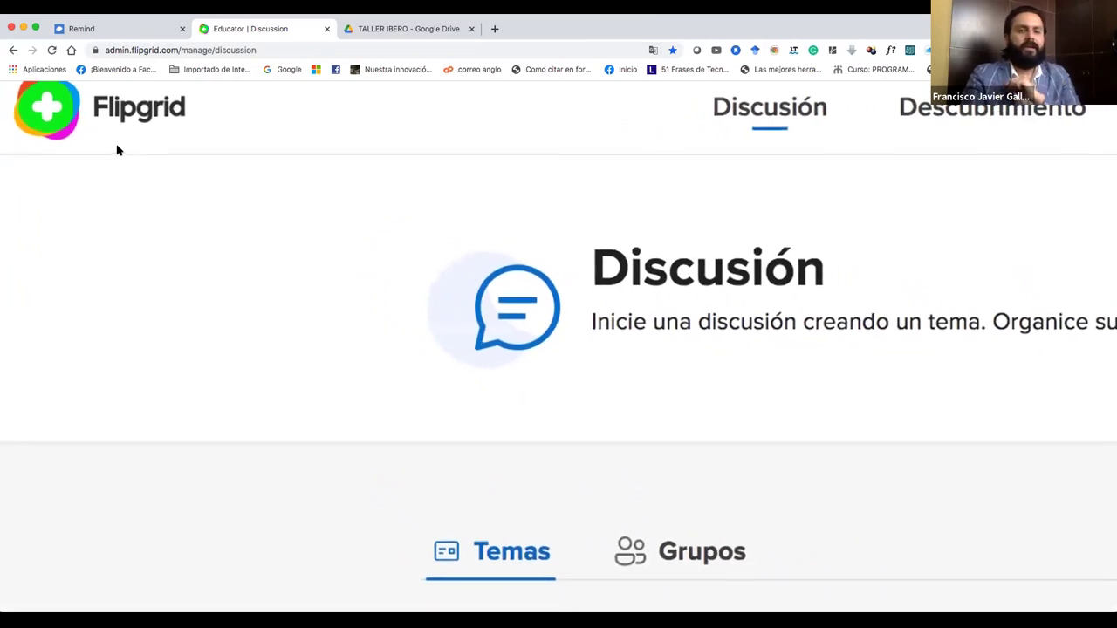
{"action": "scroll", "coordinate": [118, 151], "scroll_direction": "up", "scroll_amount": 3}
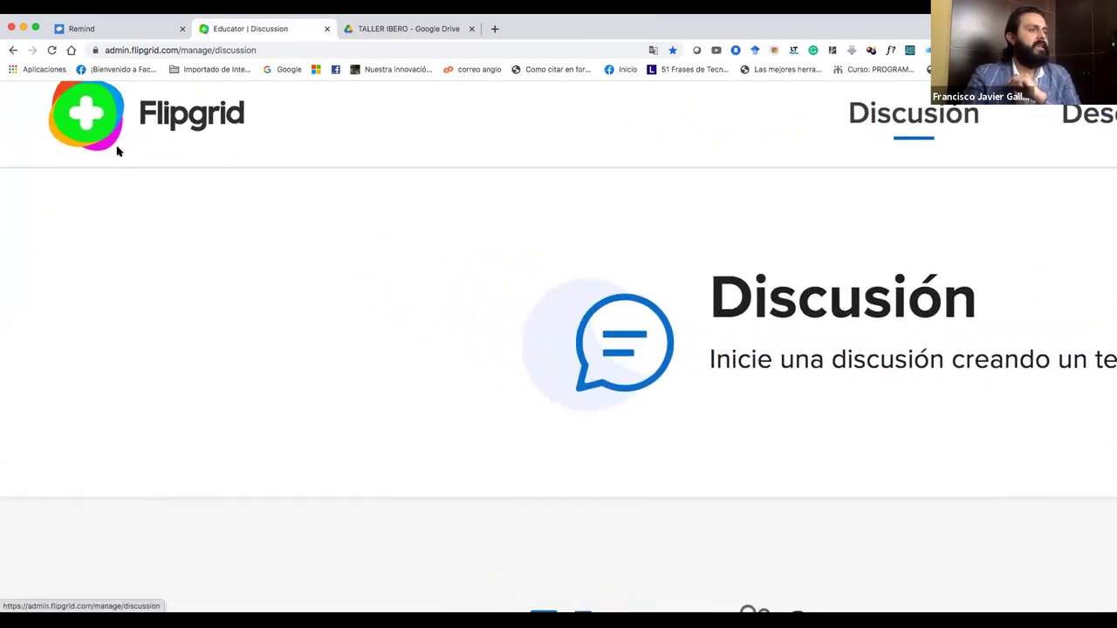
{"action": "scroll", "coordinate": [118, 151], "scroll_direction": "down", "scroll_amount": 5}
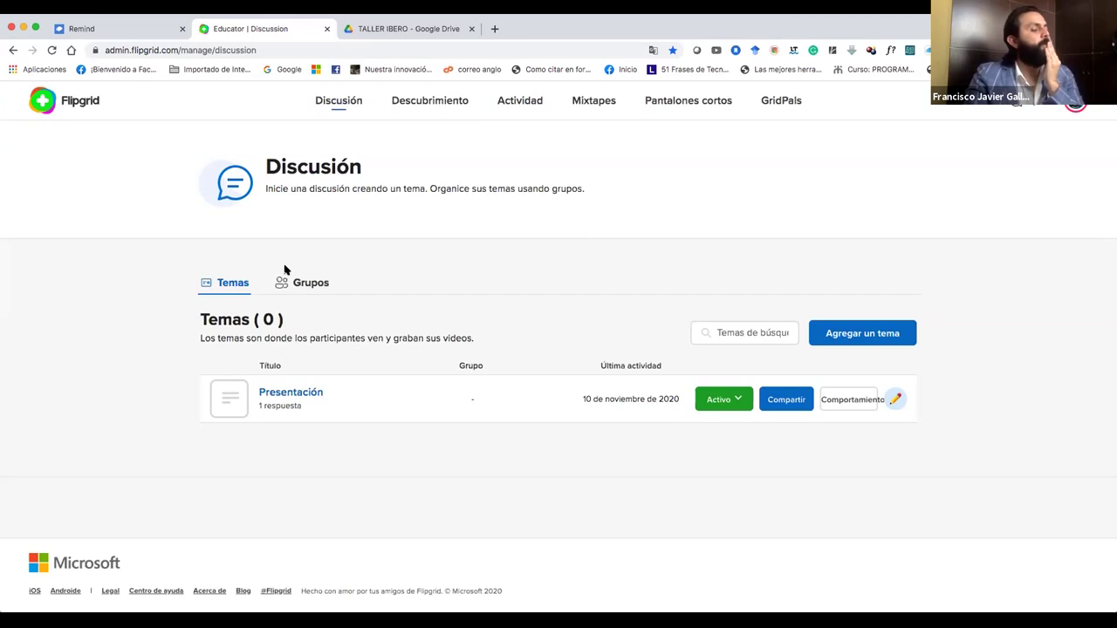
{"action": "left_click", "coordinate": [863, 335]}
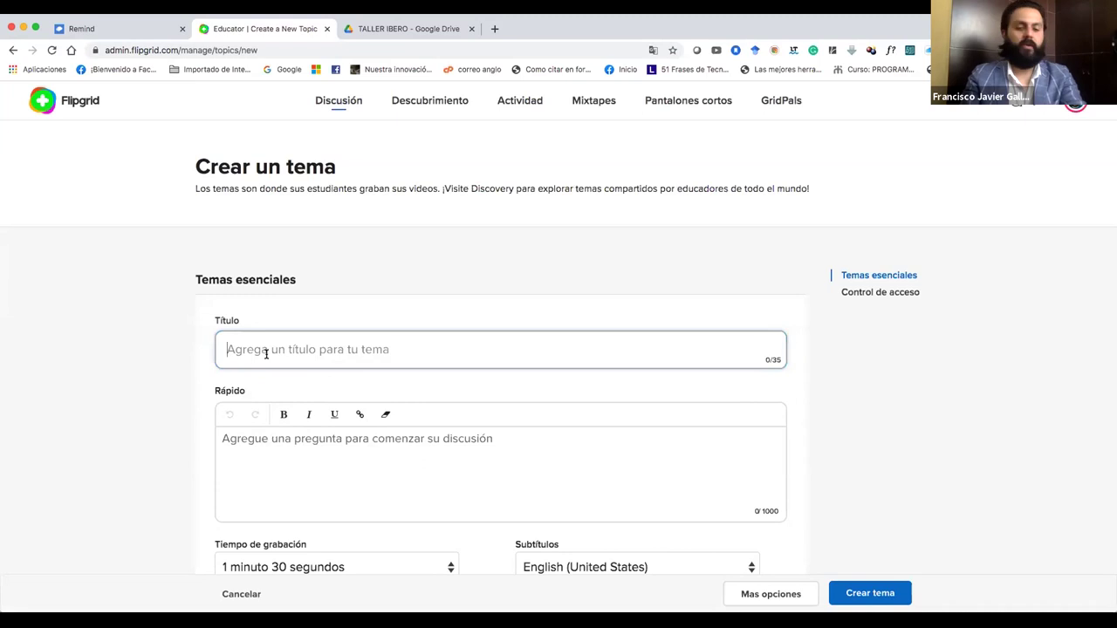
Title the new topic 'Biología'.
{"action": "type", "text": "Biología"}
{"action": "scroll", "coordinate": [349, 423], "scroll_direction": "down", "scroll_amount": 1}
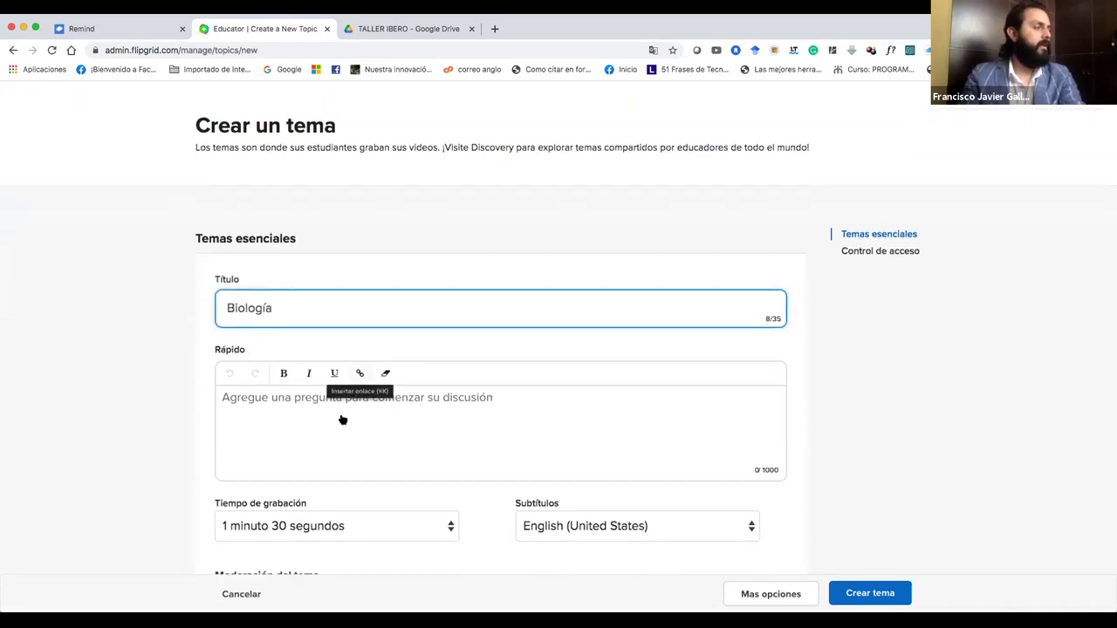
{"action": "scroll", "coordinate": [342, 420], "scroll_direction": "down", "scroll_amount": 2}
Enter the prompt '¿Qué piensas de la clase?' with the accented é.
{"action": "left_click", "coordinate": [280, 343]}
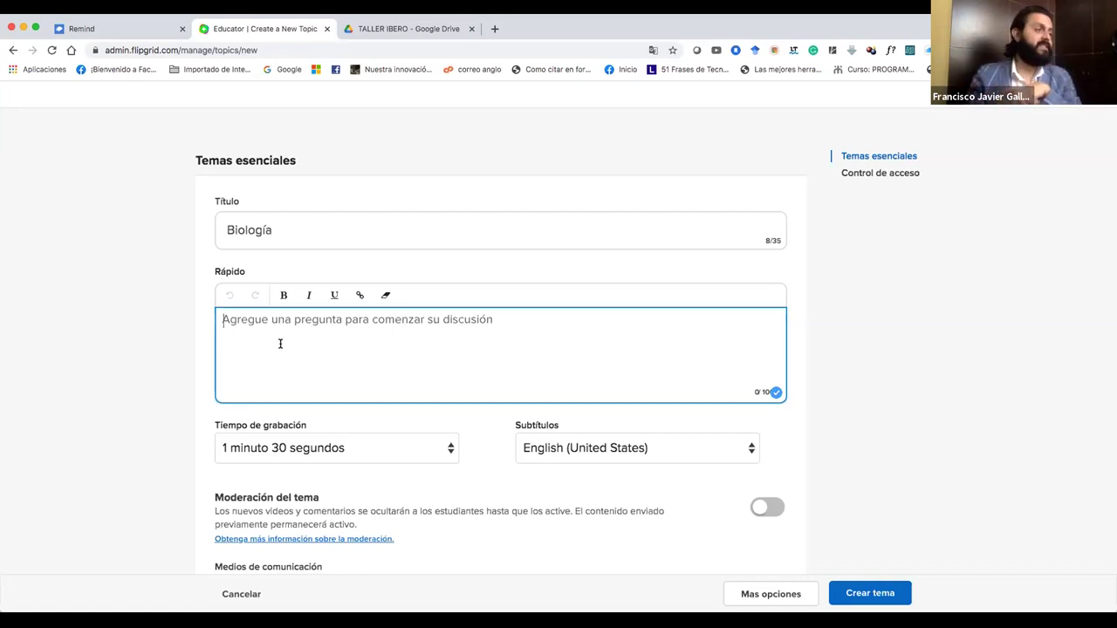
{"action": "type", "text": "¿Que"}
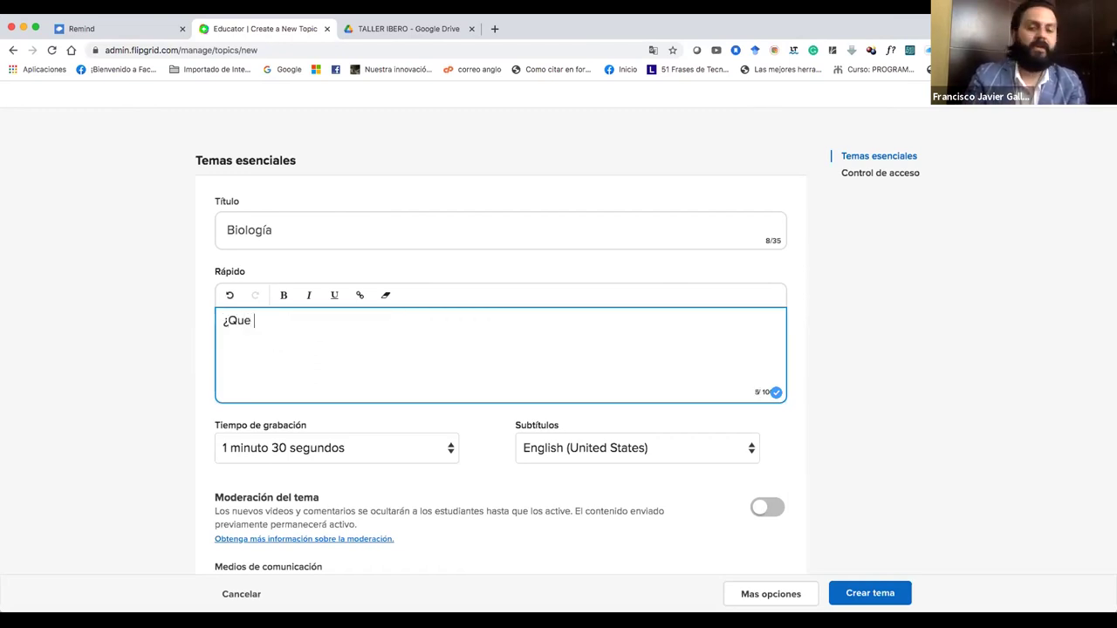
{"action": "key", "text": "BackSpace"}
{"action": "type", "text": "é piensas de la clase?"}
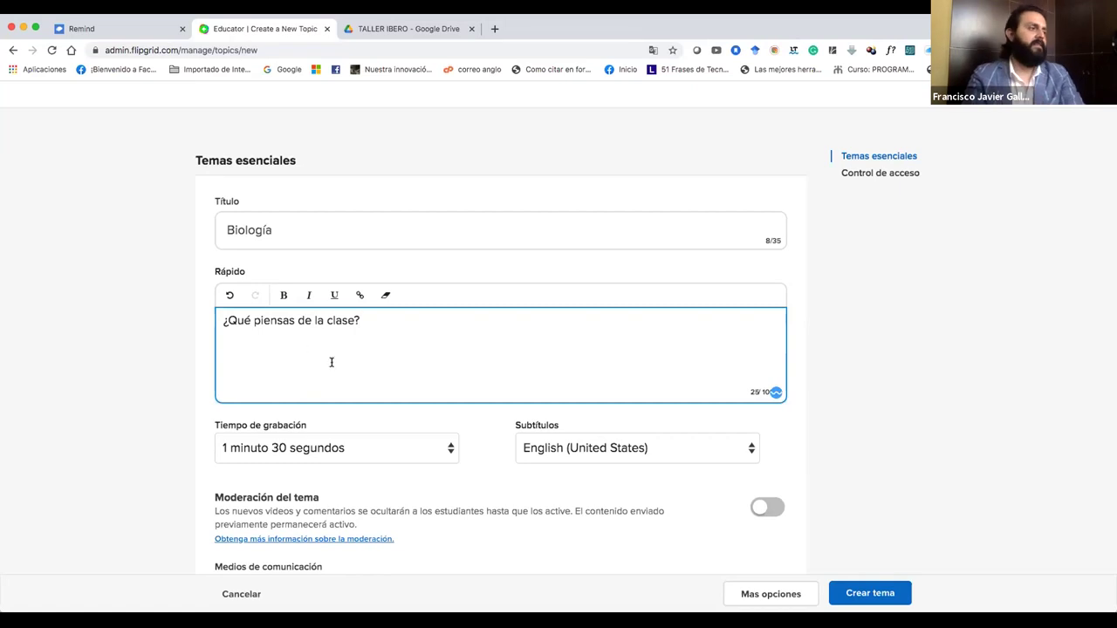
{"action": "scroll", "coordinate": [407, 407], "scroll_direction": "down", "scroll_amount": 3}
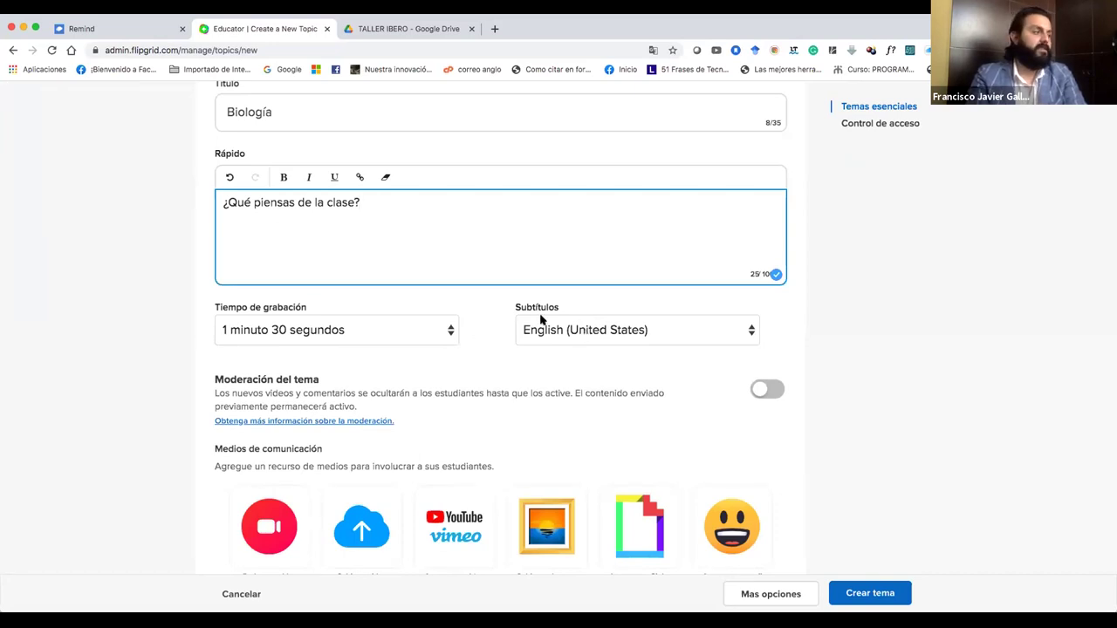
Set Tiempo de grabación to 30 segundos for student responses.
{"action": "left_click", "coordinate": [450, 335]}
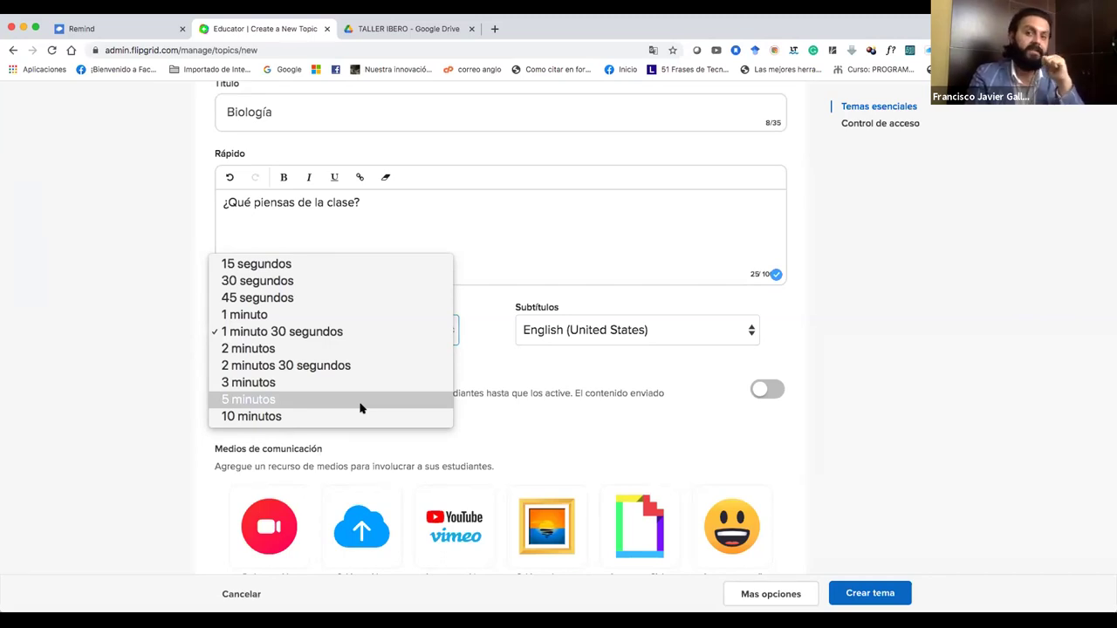
{"action": "left_click", "coordinate": [382, 289]}
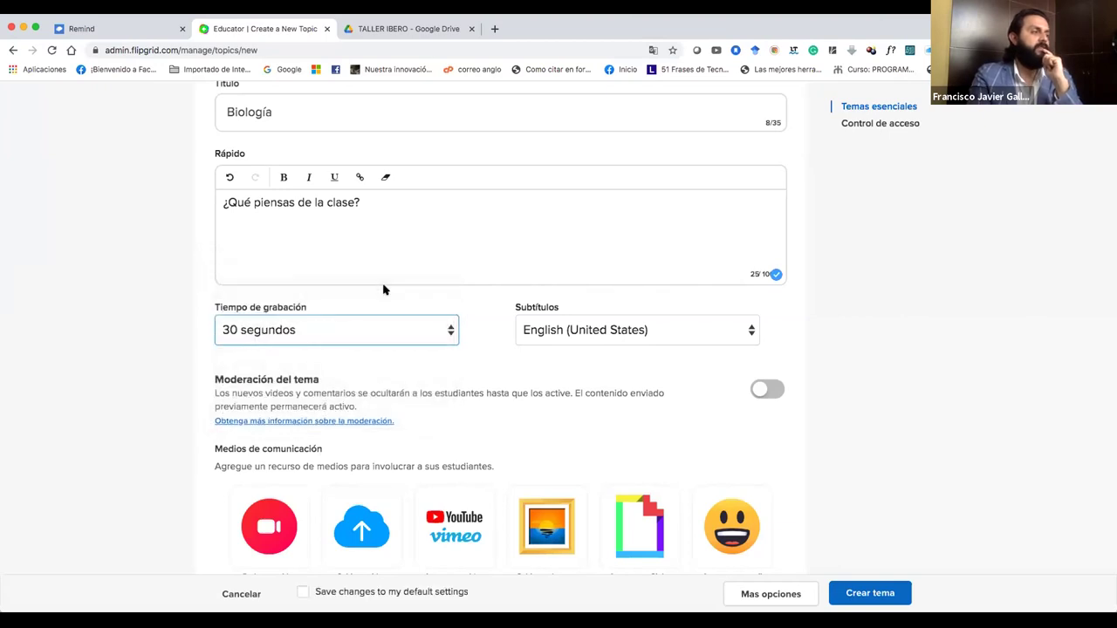
{"action": "scroll", "coordinate": [393, 340], "scroll_direction": "down", "scroll_amount": 2}
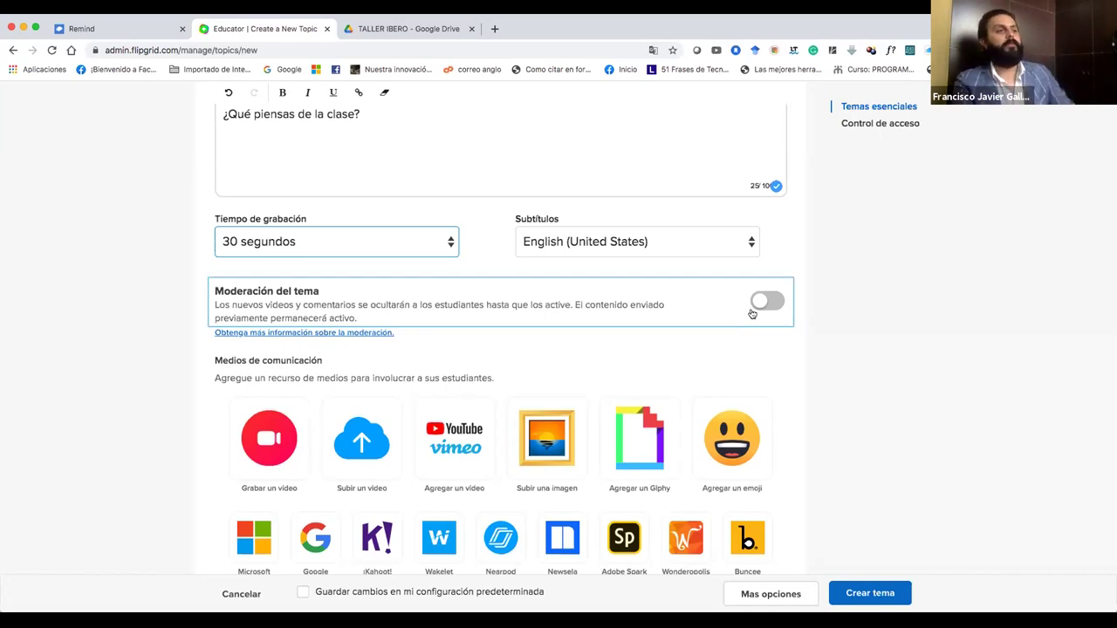
Switch on Moderación del tema and scroll down to the Medios de comunicación tiles.
{"action": "left_click", "coordinate": [767, 302]}
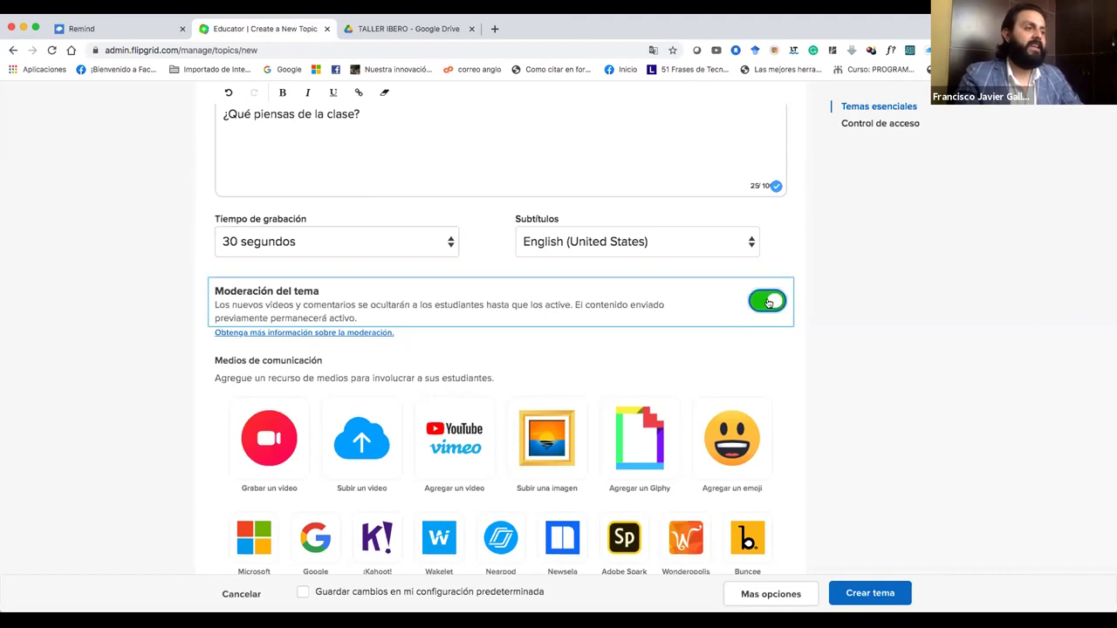
{"action": "scroll", "coordinate": [709, 348], "scroll_direction": "down", "scroll_amount": 1}
{"action": "scroll", "coordinate": [709, 349], "scroll_direction": "down", "scroll_amount": 3}
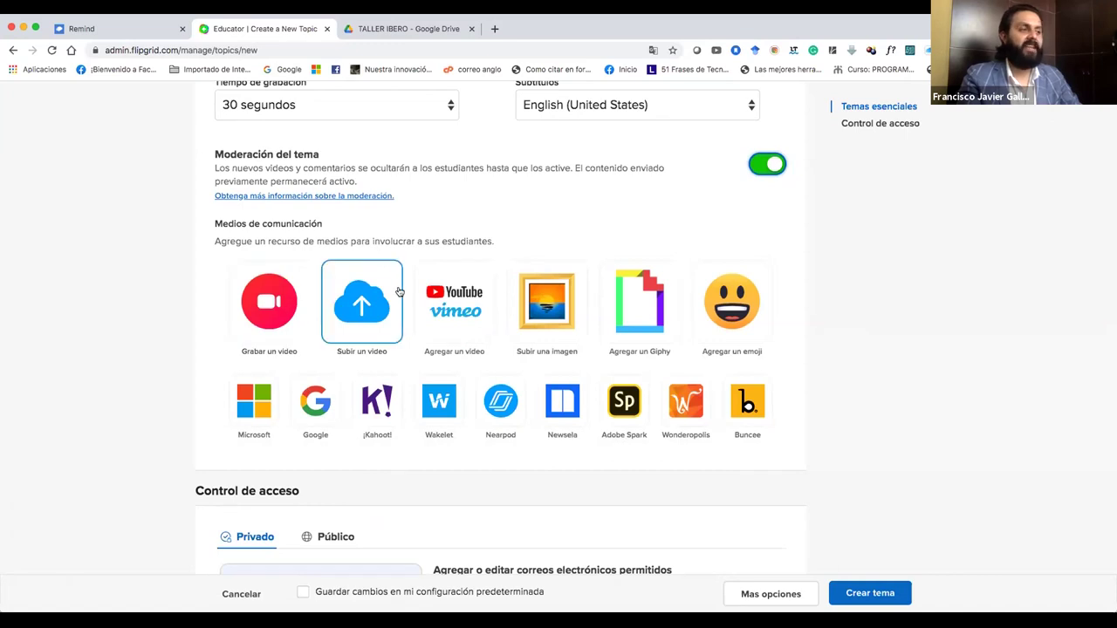
{"action": "scroll", "coordinate": [306, 297], "scroll_direction": "down", "scroll_amount": 1}
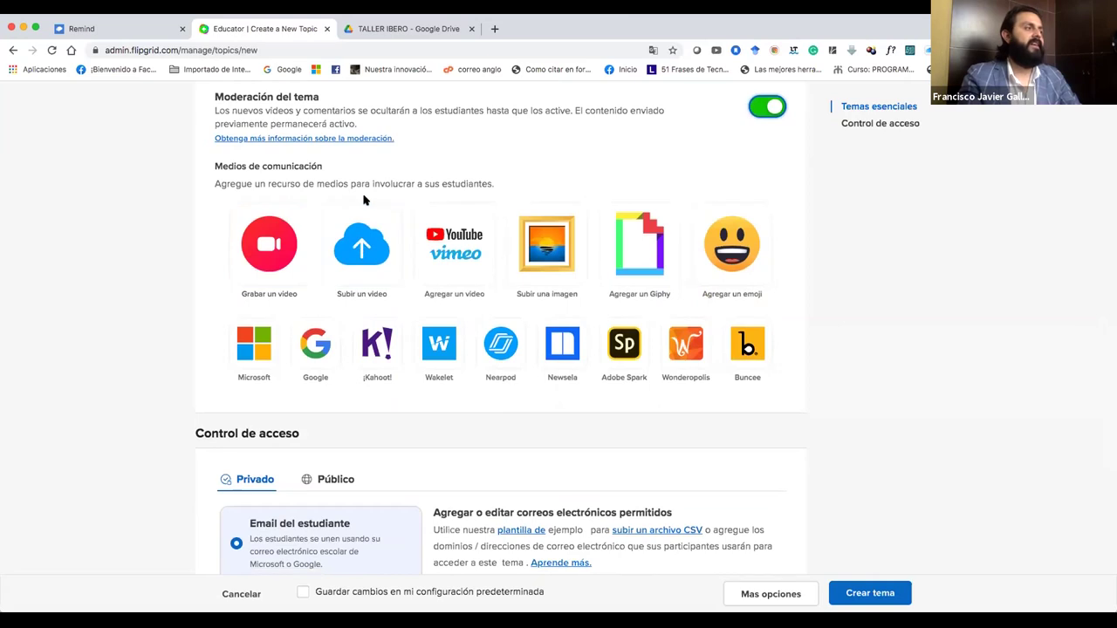
Record a short clip via Grabar un video, review it, and advance to the cover photo screen.
{"action": "left_click", "coordinate": [276, 251]}
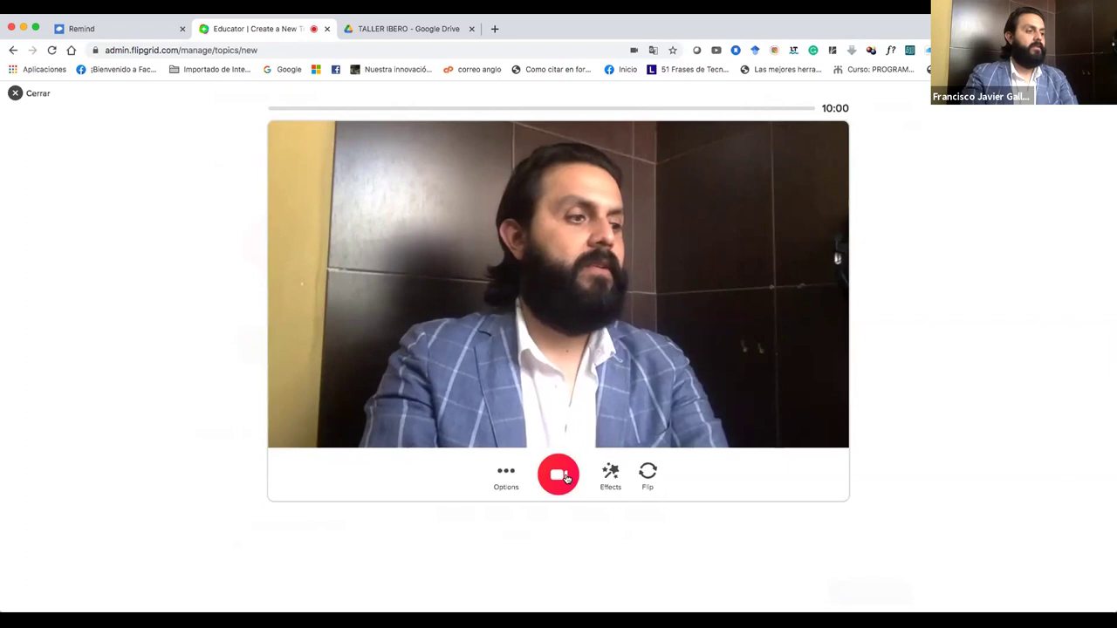
{"action": "left_click", "coordinate": [566, 477]}
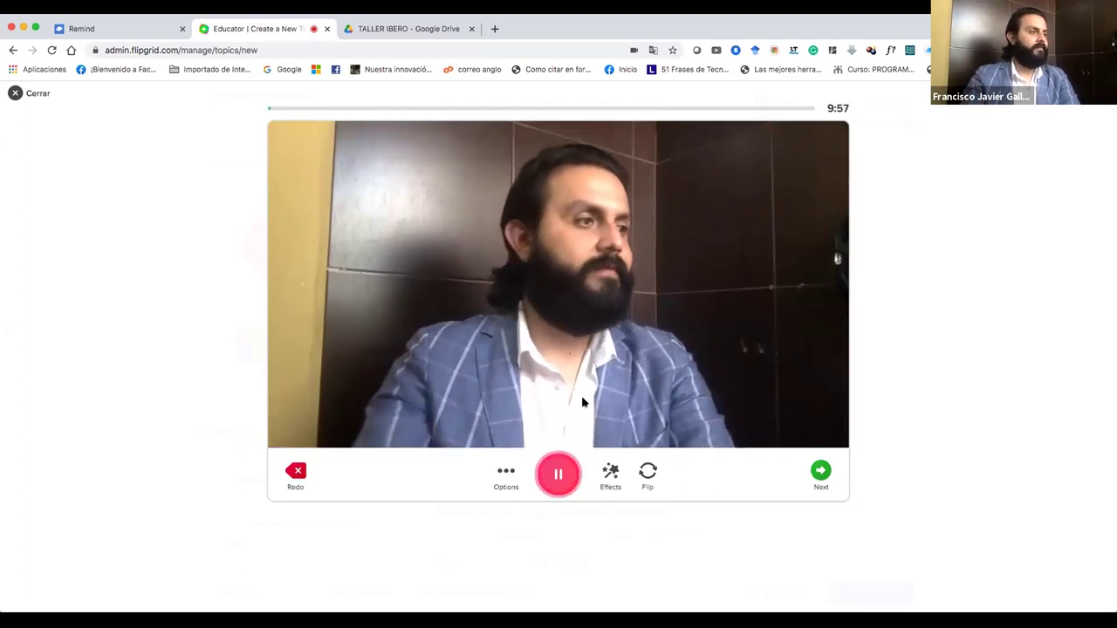
{"action": "left_click", "coordinate": [567, 462]}
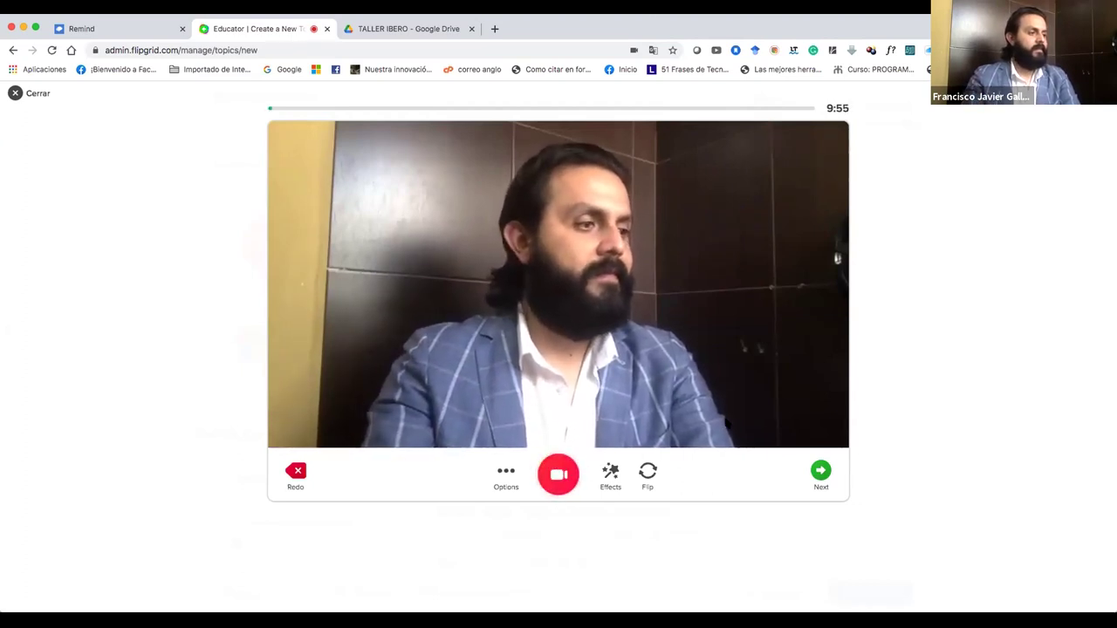
{"action": "left_click", "coordinate": [816, 471]}
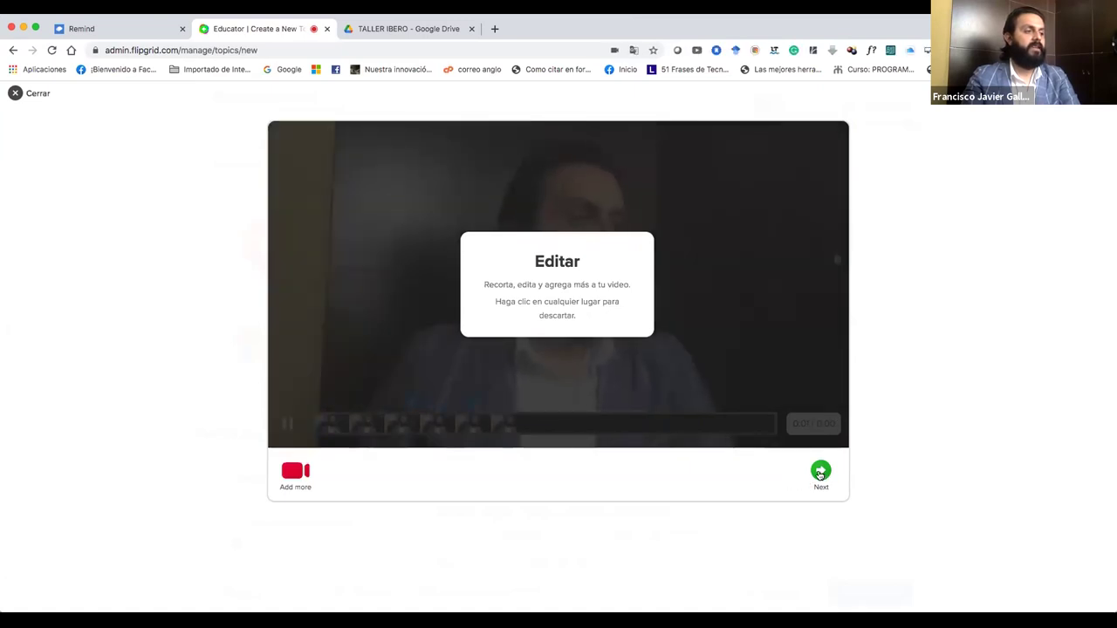
{"action": "left_click", "coordinate": [820, 473]}
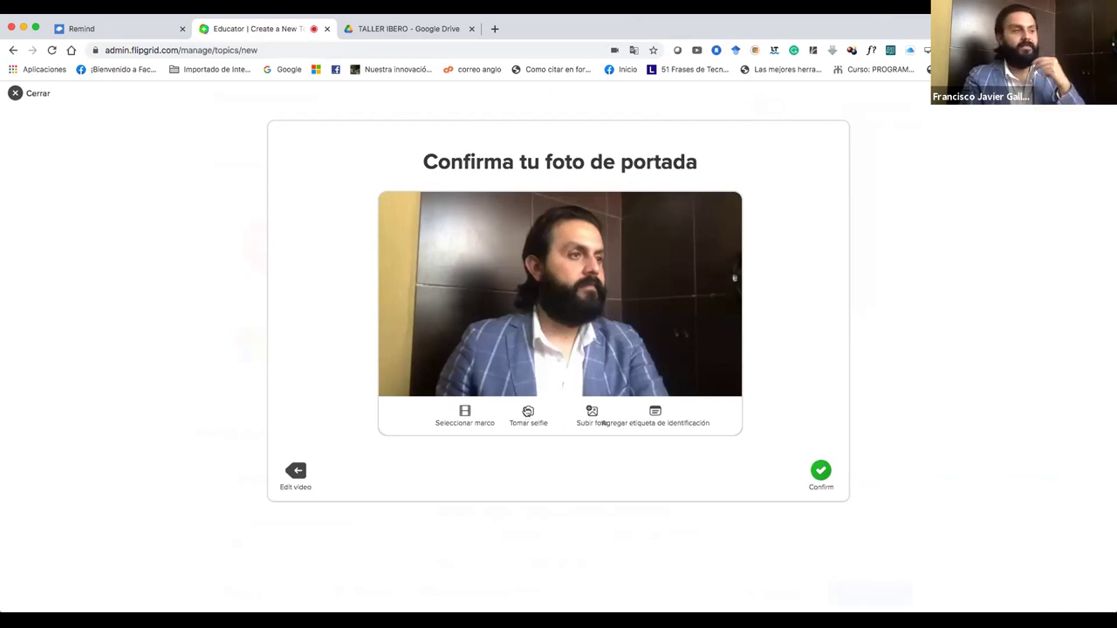
Take and confirm a selfie as the cover photo, upload the video, and dismiss the success message.
{"action": "left_click", "coordinate": [525, 413]}
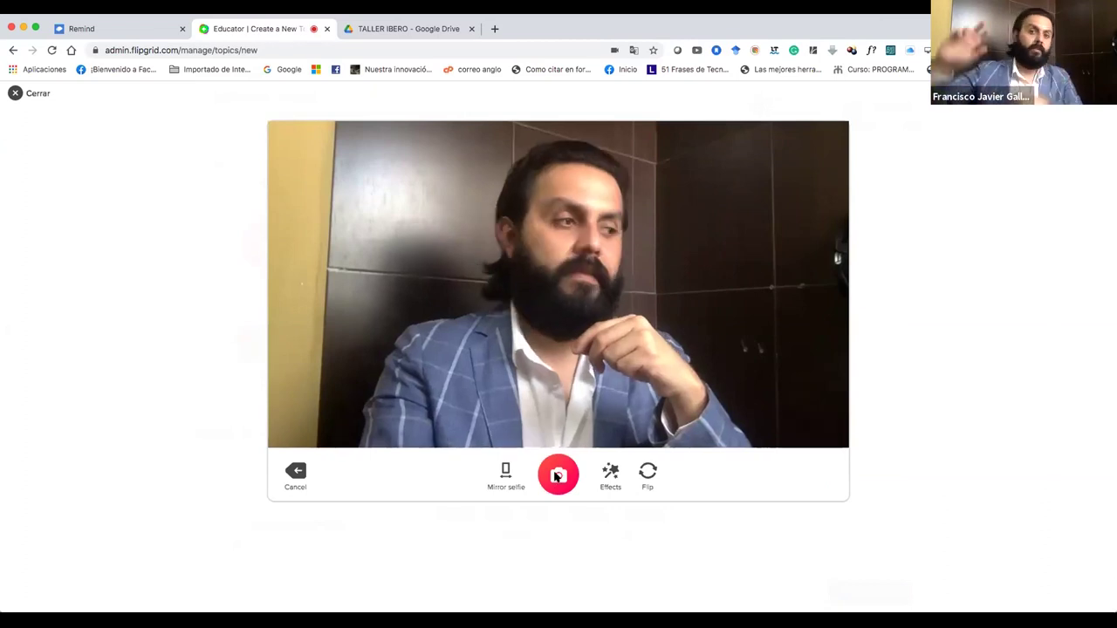
{"action": "left_click", "coordinate": [558, 476]}
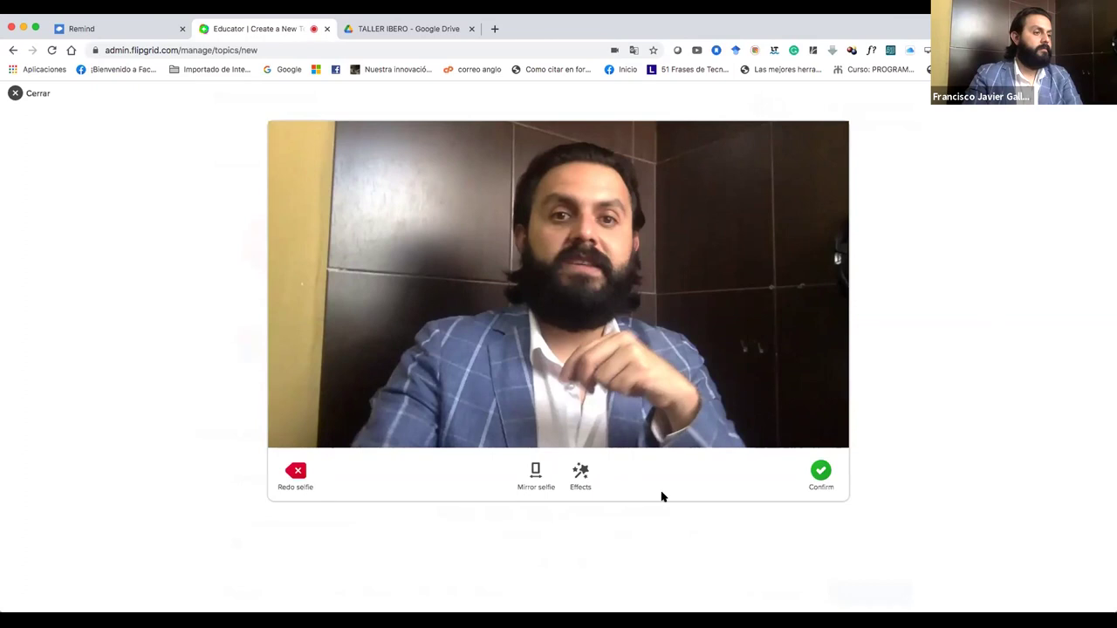
{"action": "left_click", "coordinate": [820, 473]}
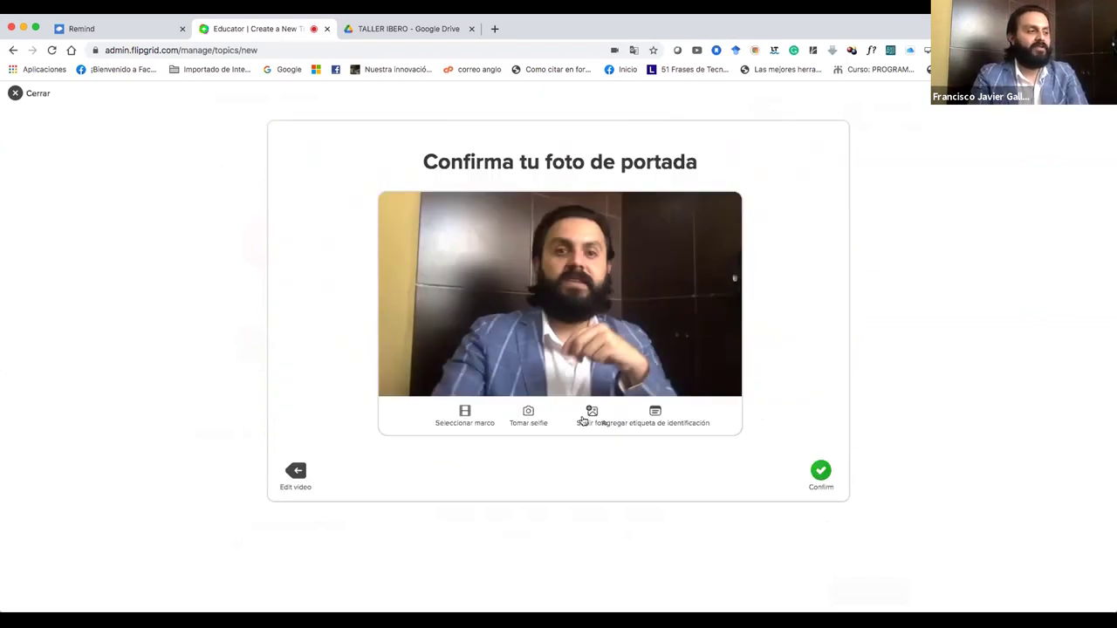
{"action": "left_click", "coordinate": [820, 472]}
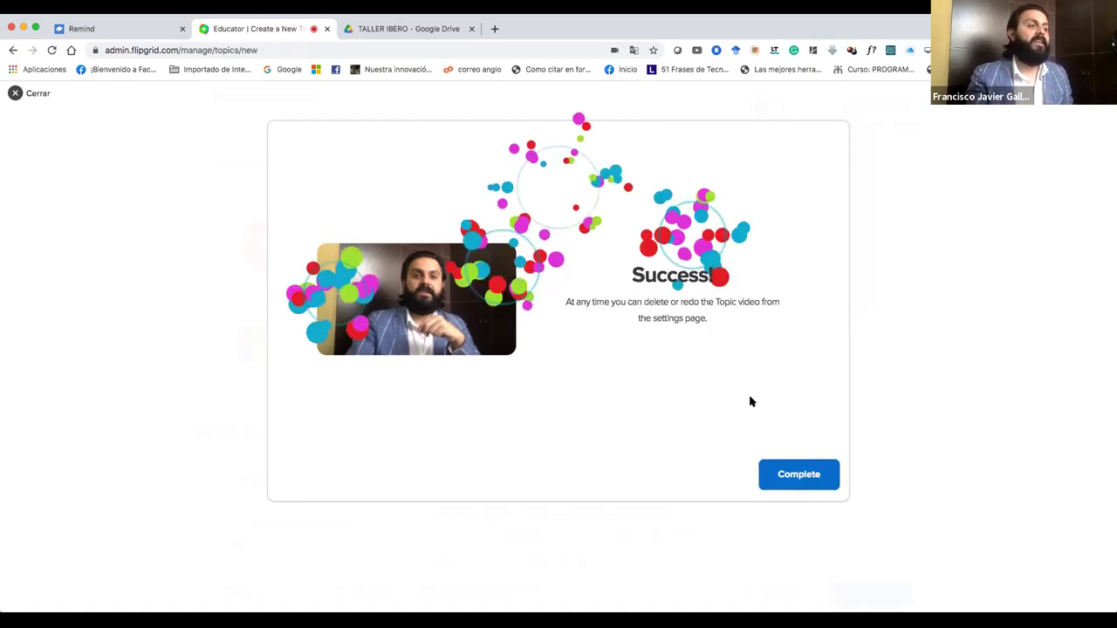
{"action": "left_click", "coordinate": [797, 474]}
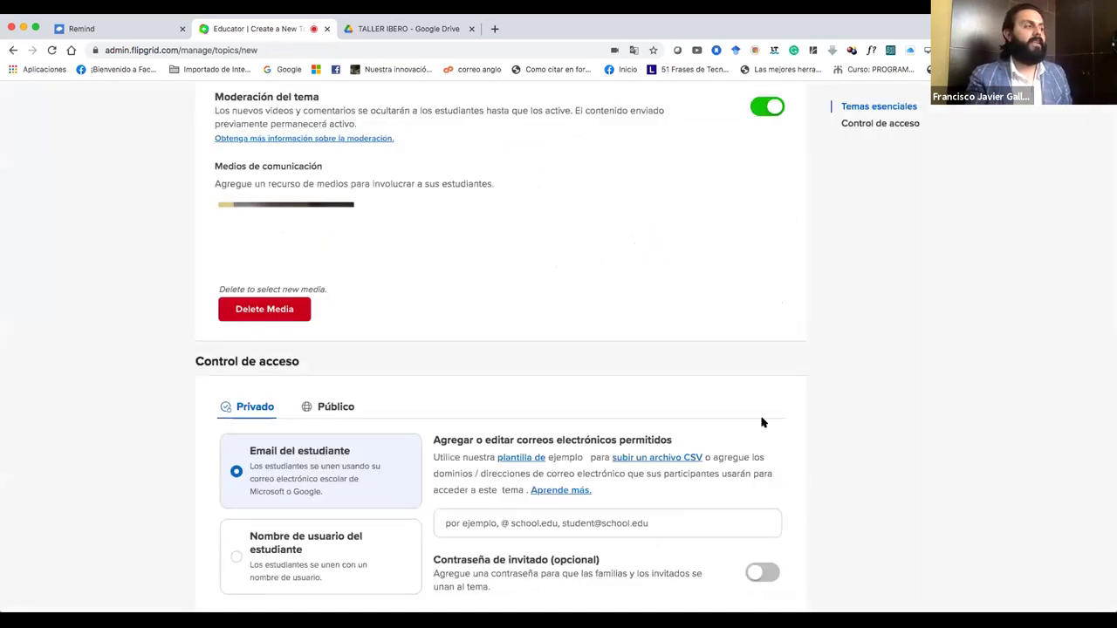
{"action": "scroll", "coordinate": [658, 311], "scroll_direction": "up", "scroll_amount": 1}
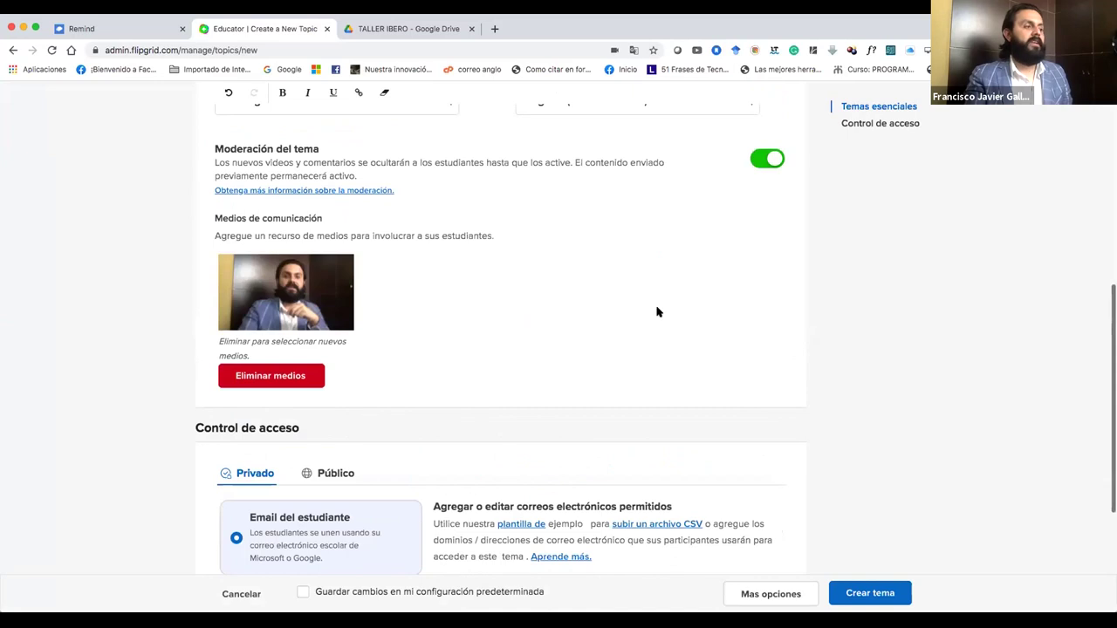
{"action": "scroll", "coordinate": [658, 312], "scroll_direction": "down", "scroll_amount": 2}
{"action": "scroll", "coordinate": [658, 312], "scroll_direction": "up", "scroll_amount": 1}
{"action": "scroll", "coordinate": [658, 312], "scroll_direction": "down", "scroll_amount": 1}
{"action": "scroll", "coordinate": [658, 312], "scroll_direction": "down", "scroll_amount": 2}
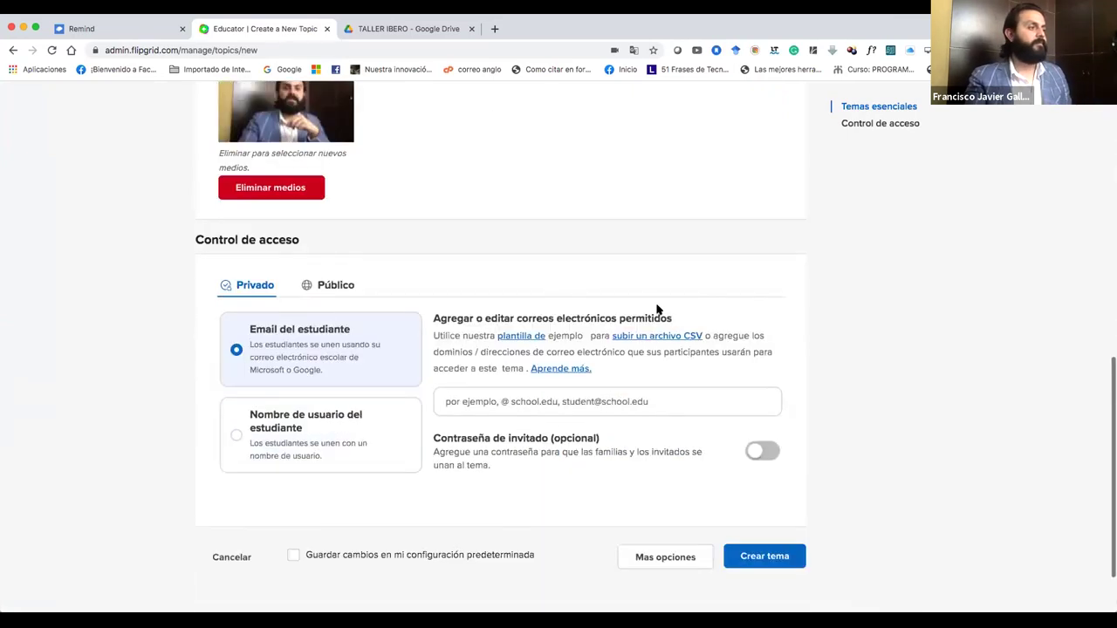
{"action": "scroll", "coordinate": [310, 316], "scroll_direction": "down", "scroll_amount": 1}
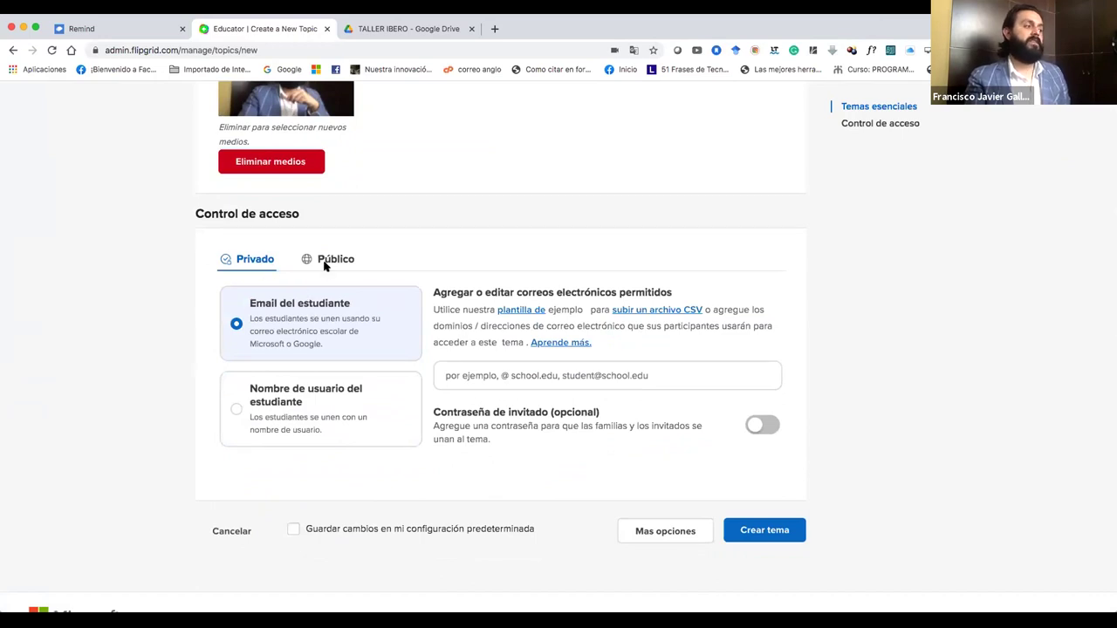
{"action": "left_click", "coordinate": [323, 279]}
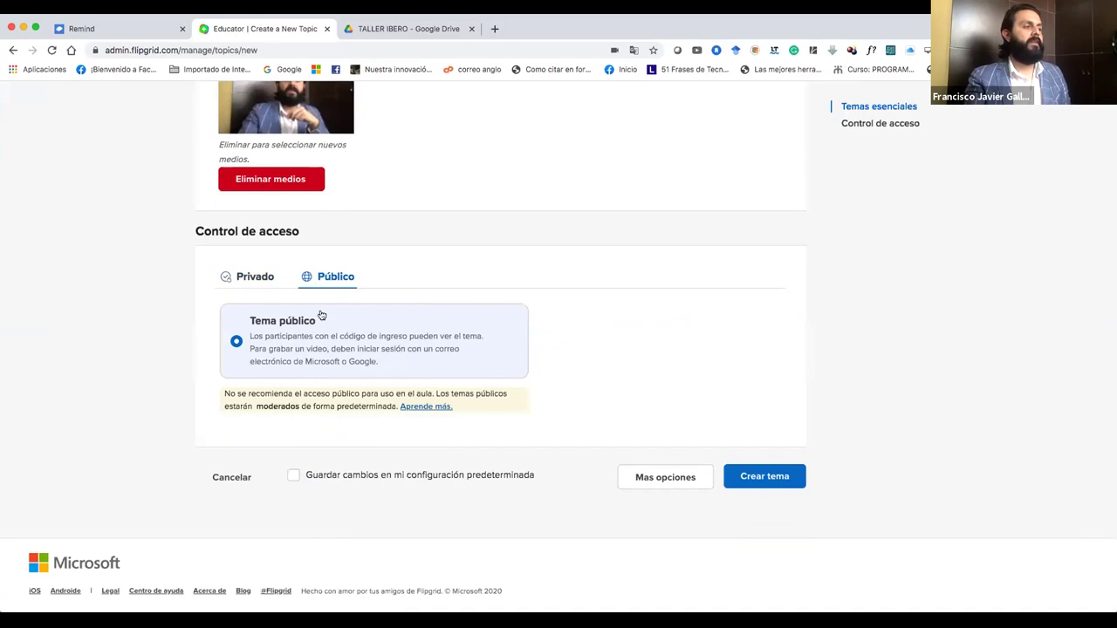
{"action": "left_click", "coordinate": [265, 283]}
{"action": "left_click", "coordinate": [469, 392]}
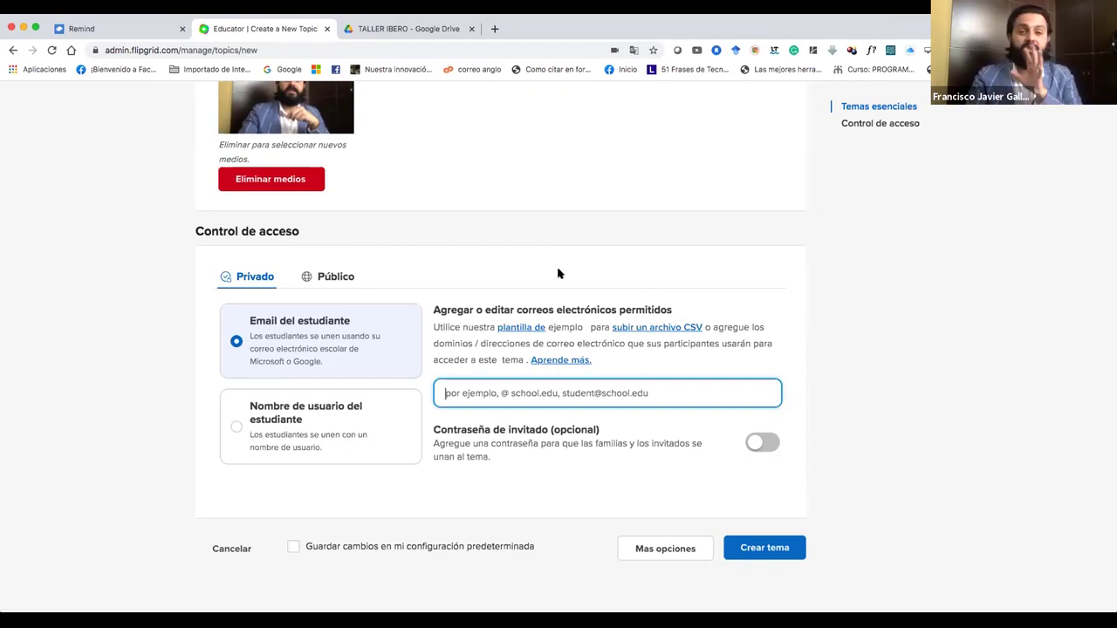
Paste the student's e-mail into the flagged allowed e-mails field and create the topic.
{"action": "left_click", "coordinate": [755, 548]}
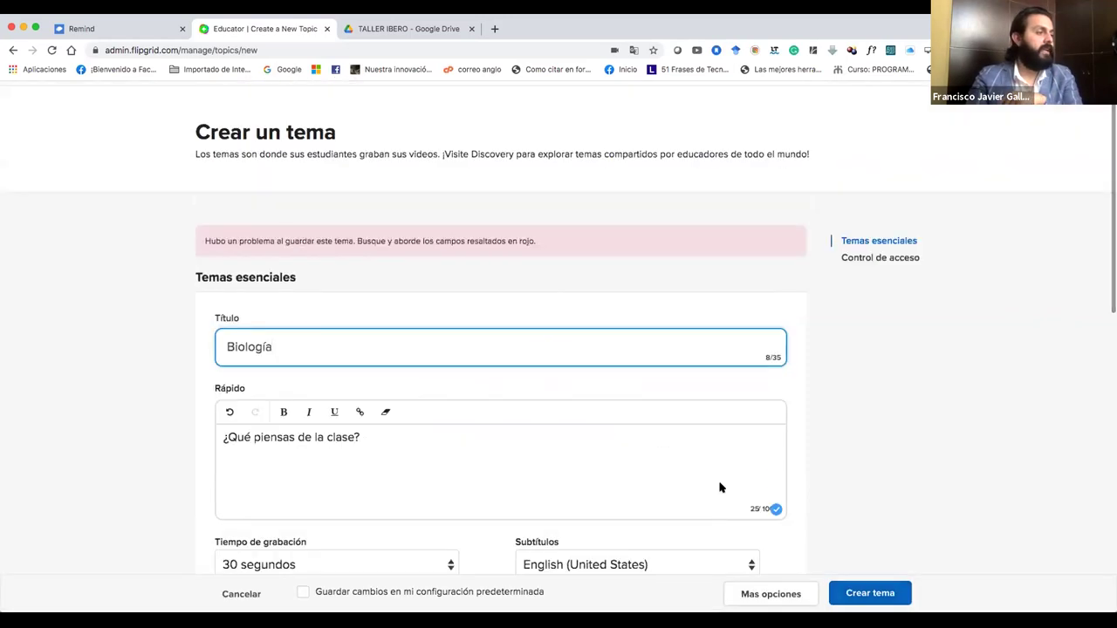
{"action": "scroll", "coordinate": [590, 342], "scroll_direction": "down", "scroll_amount": 1}
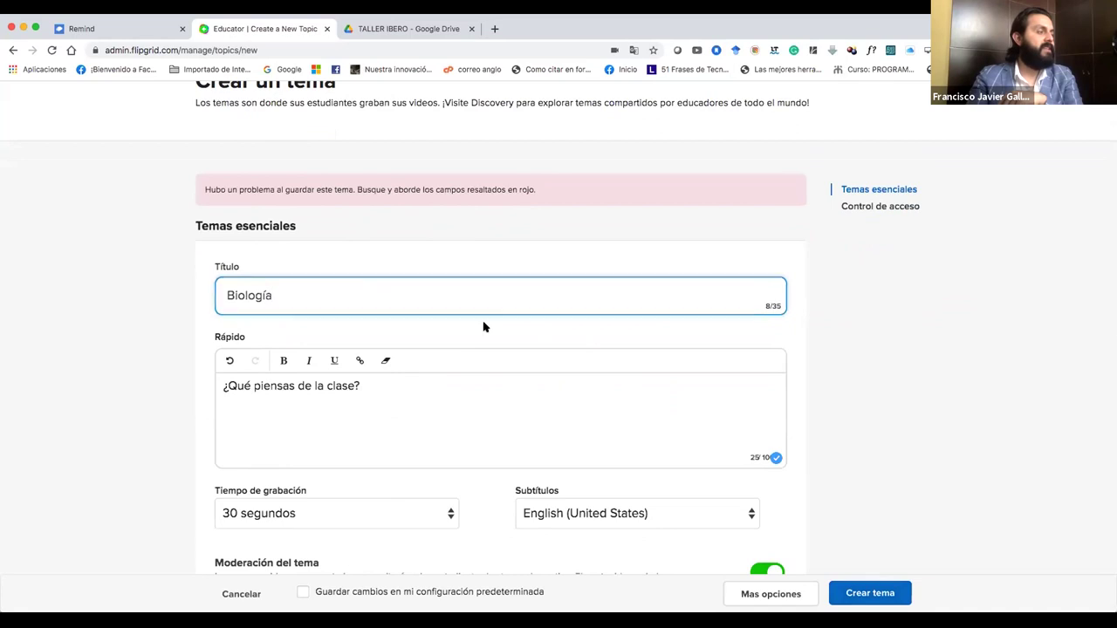
{"action": "scroll", "coordinate": [487, 324], "scroll_direction": "down", "scroll_amount": 1}
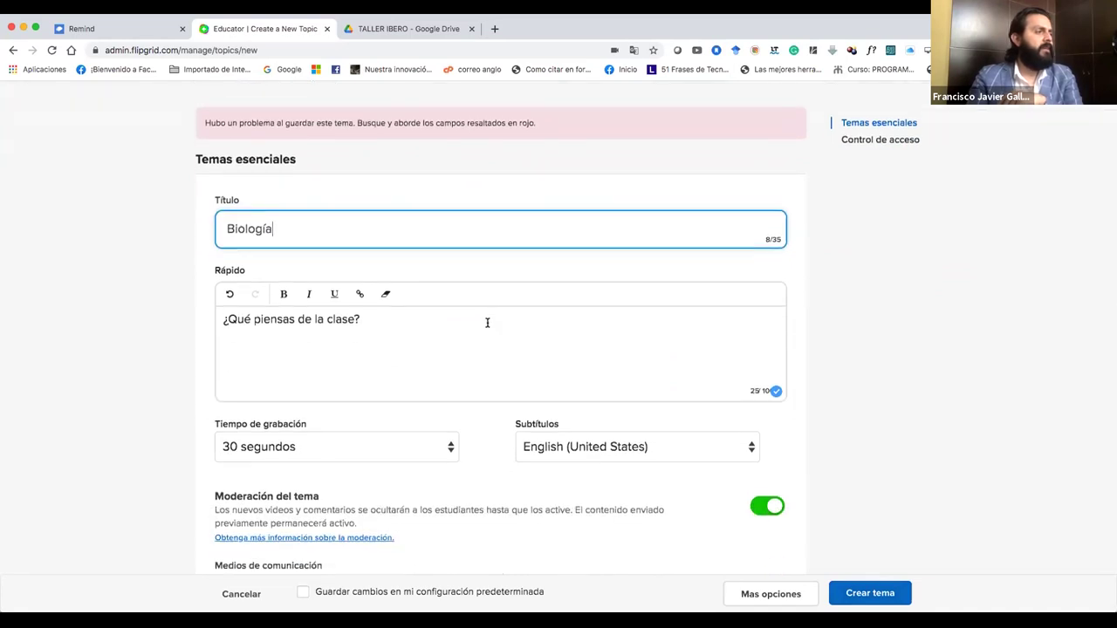
{"action": "scroll", "coordinate": [481, 326], "scroll_direction": "down", "scroll_amount": 5}
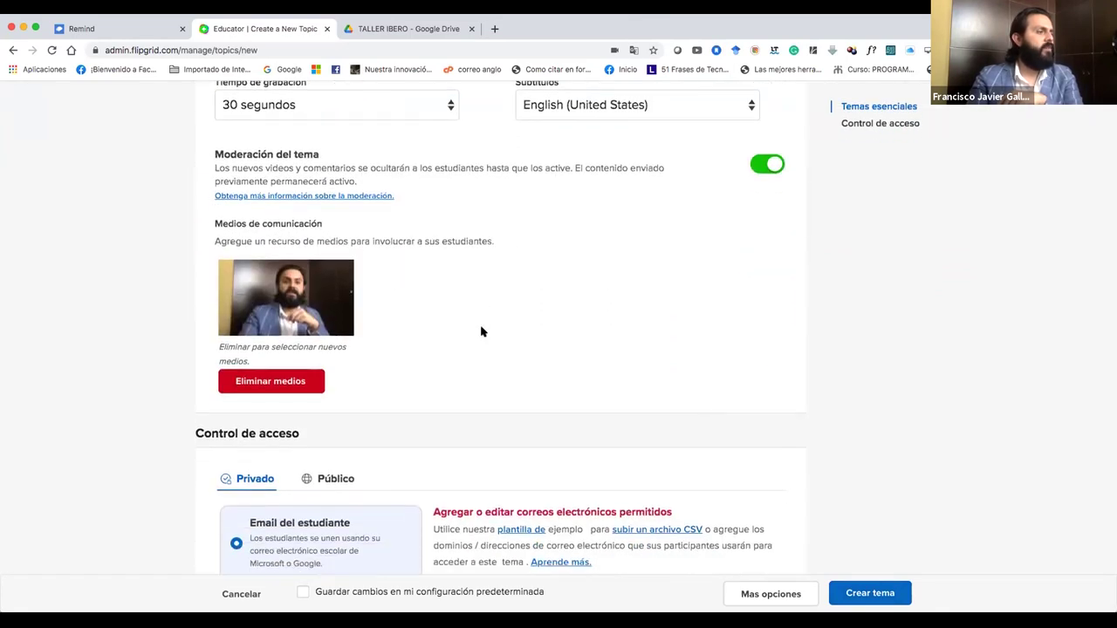
{"action": "left_click", "coordinate": [466, 469]}
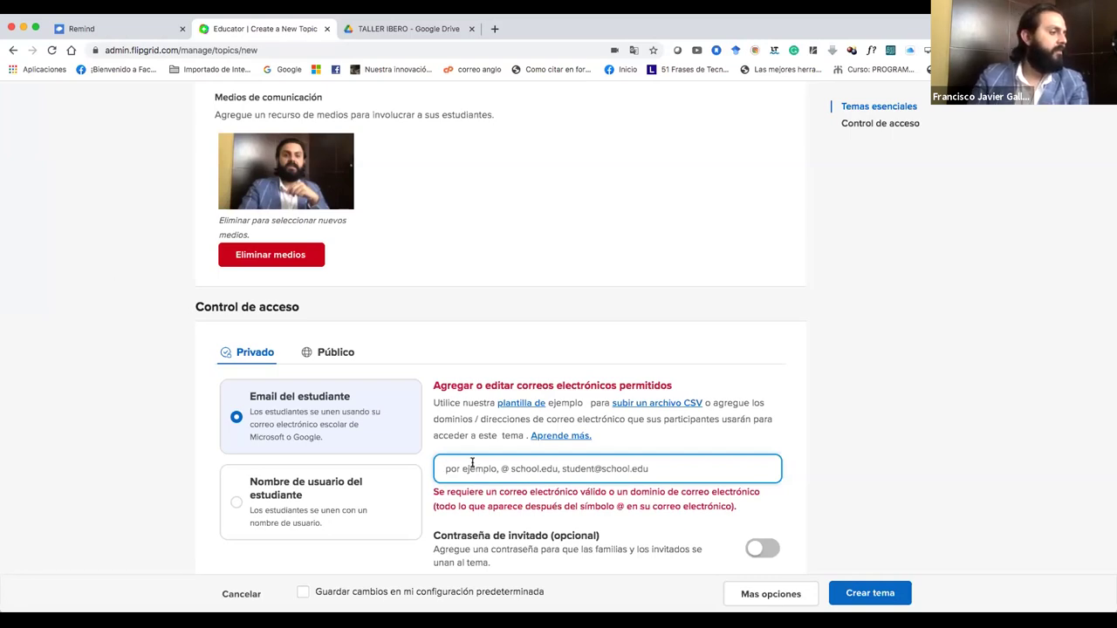
{"action": "key", "text": "super+v"}
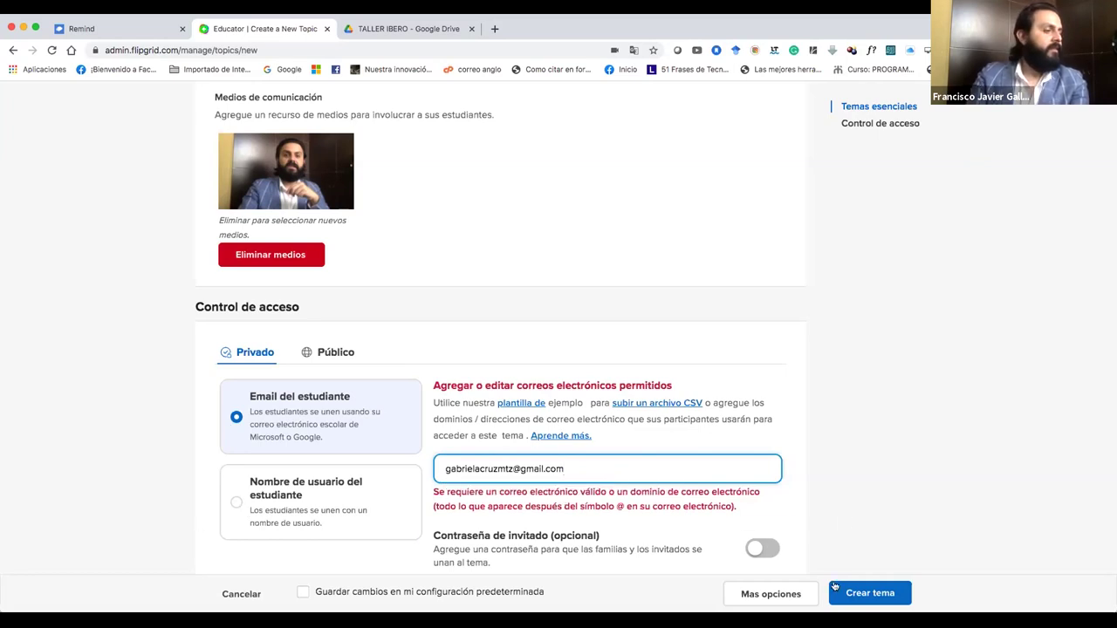
{"action": "scroll", "coordinate": [843, 515], "scroll_direction": "down", "scroll_amount": 3}
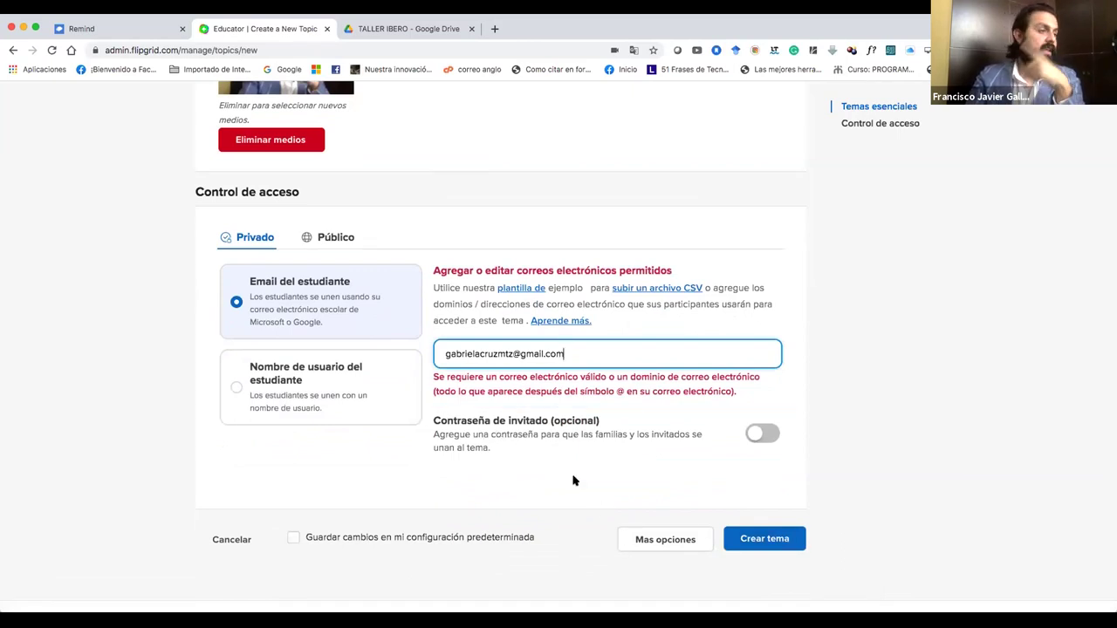
{"action": "left_click", "coordinate": [766, 538]}
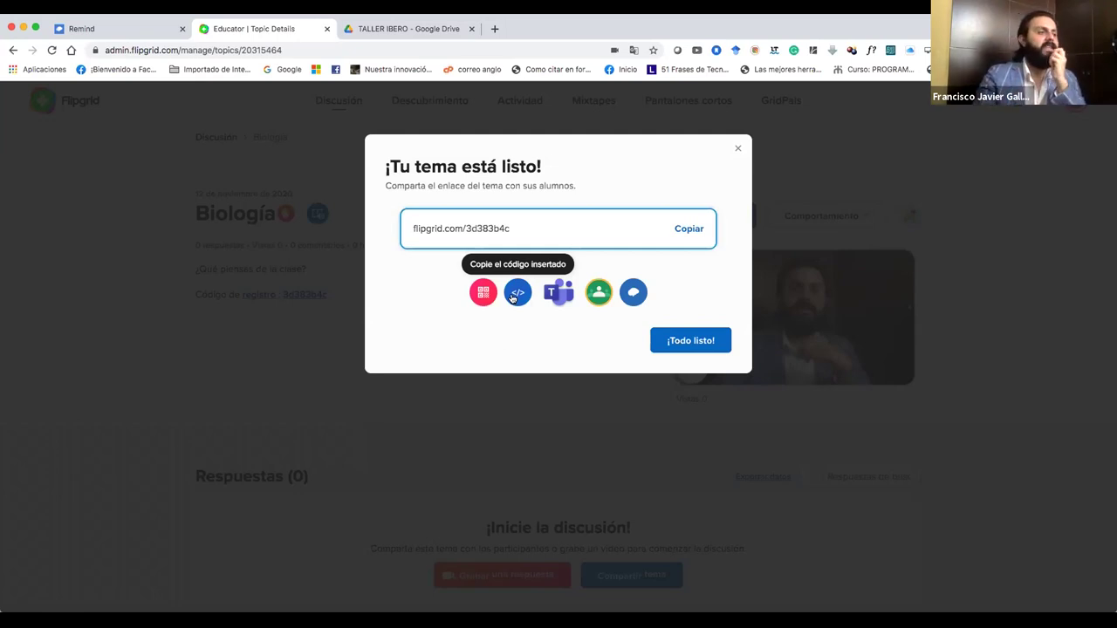
Copy the Biología topic's embed code and share it to Microsoft Teams.
{"action": "left_click", "coordinate": [515, 293]}
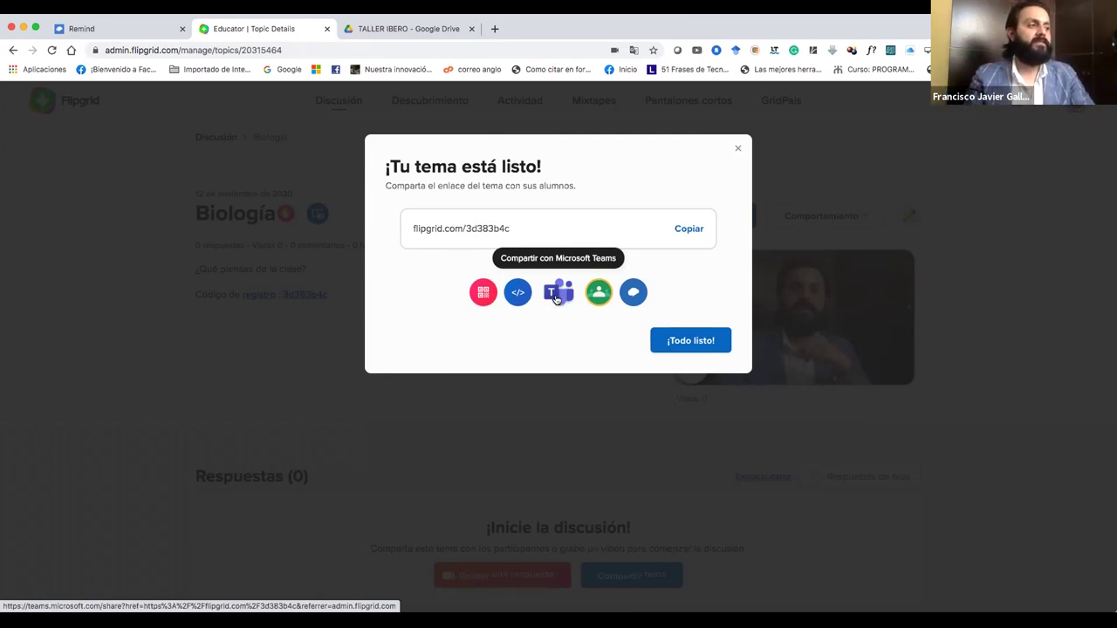
{"action": "left_click", "coordinate": [555, 298]}
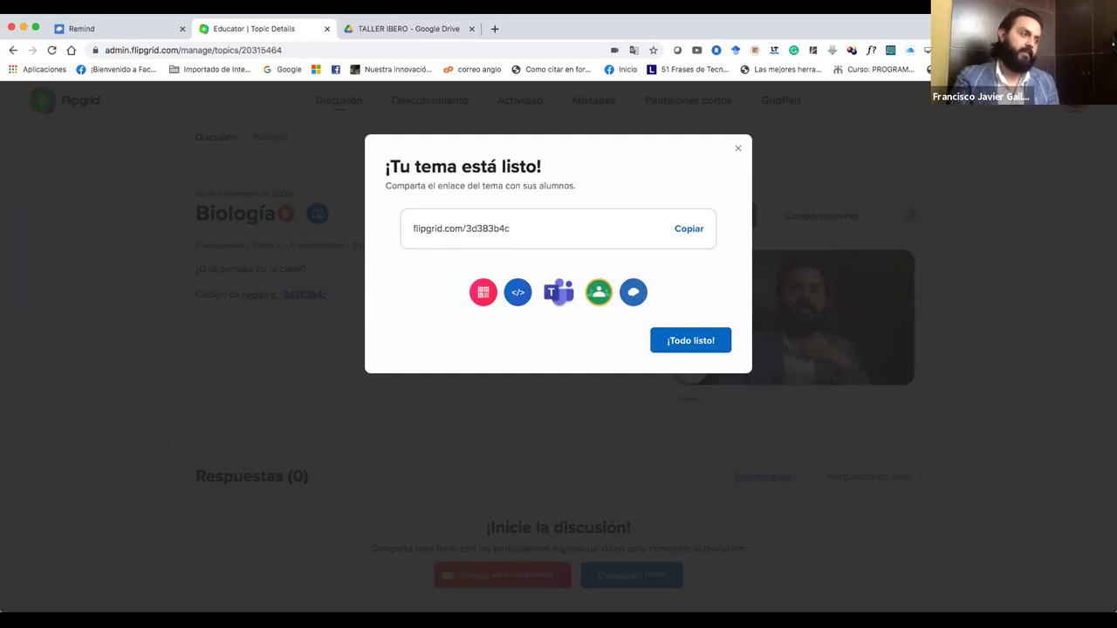
Dismiss the topic-ready notice and open Biología's Update Topic form via Editar tema.
{"action": "left_click", "coordinate": [691, 344]}
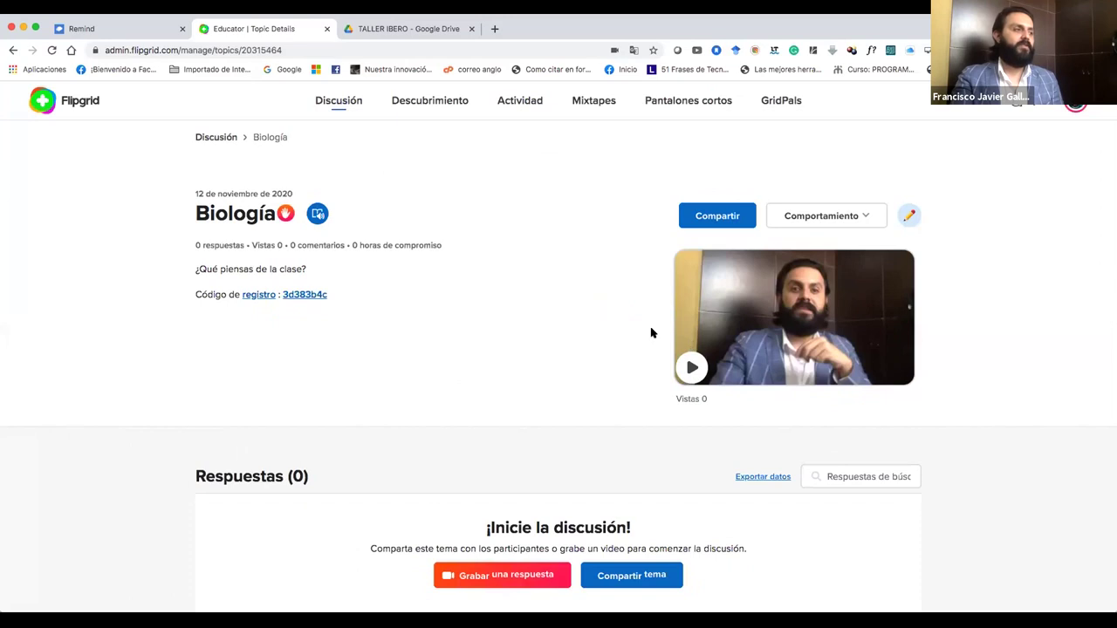
{"action": "scroll", "coordinate": [552, 322], "scroll_direction": "down", "scroll_amount": 2}
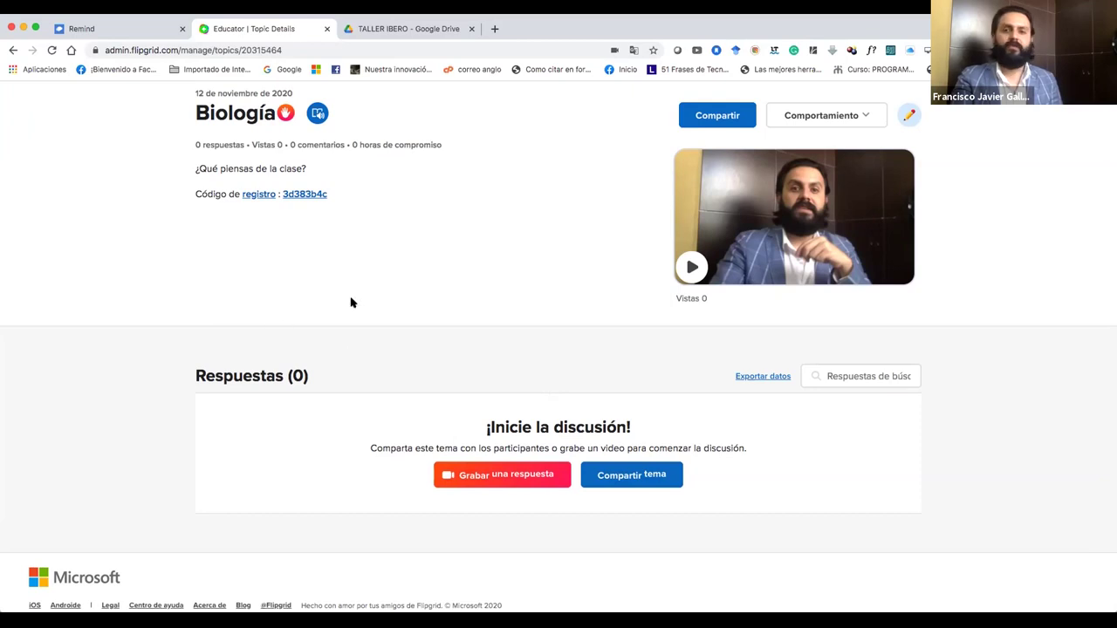
{"action": "scroll", "coordinate": [352, 302], "scroll_direction": "up", "scroll_amount": 3}
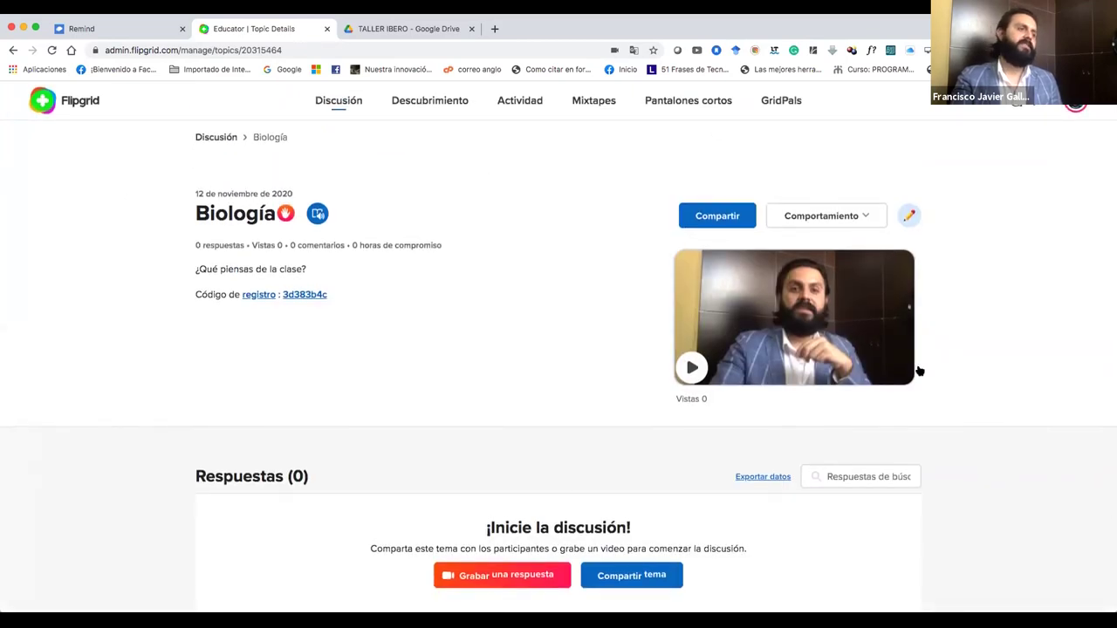
{"action": "scroll", "coordinate": [748, 491], "scroll_direction": "down", "scroll_amount": 3}
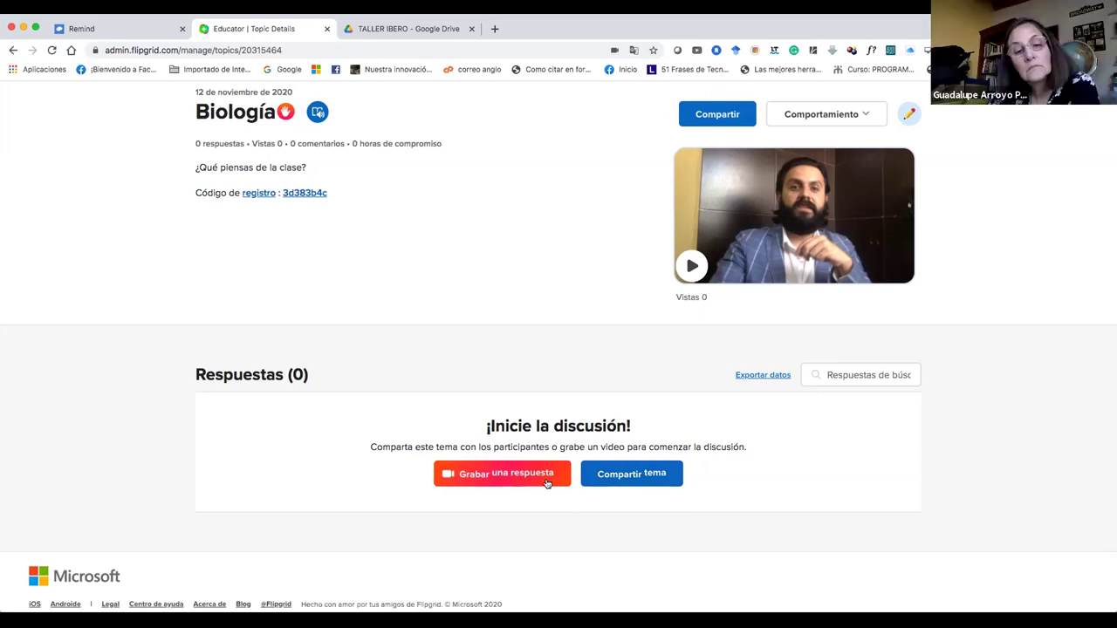
{"action": "scroll", "coordinate": [528, 437], "scroll_direction": "up", "scroll_amount": 2}
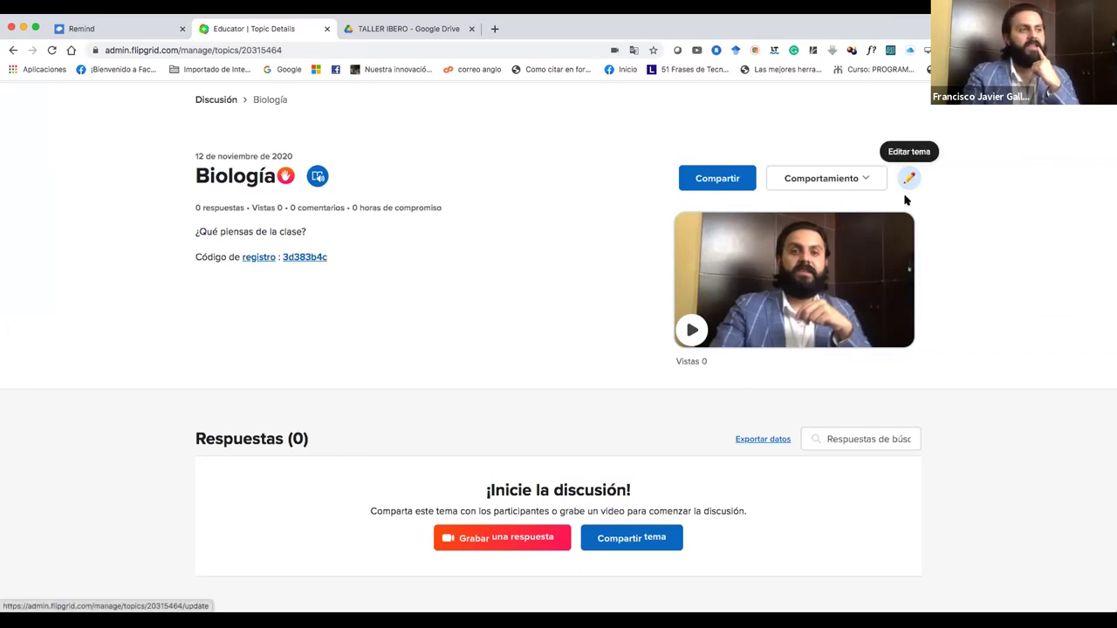
{"action": "left_click", "coordinate": [909, 180]}
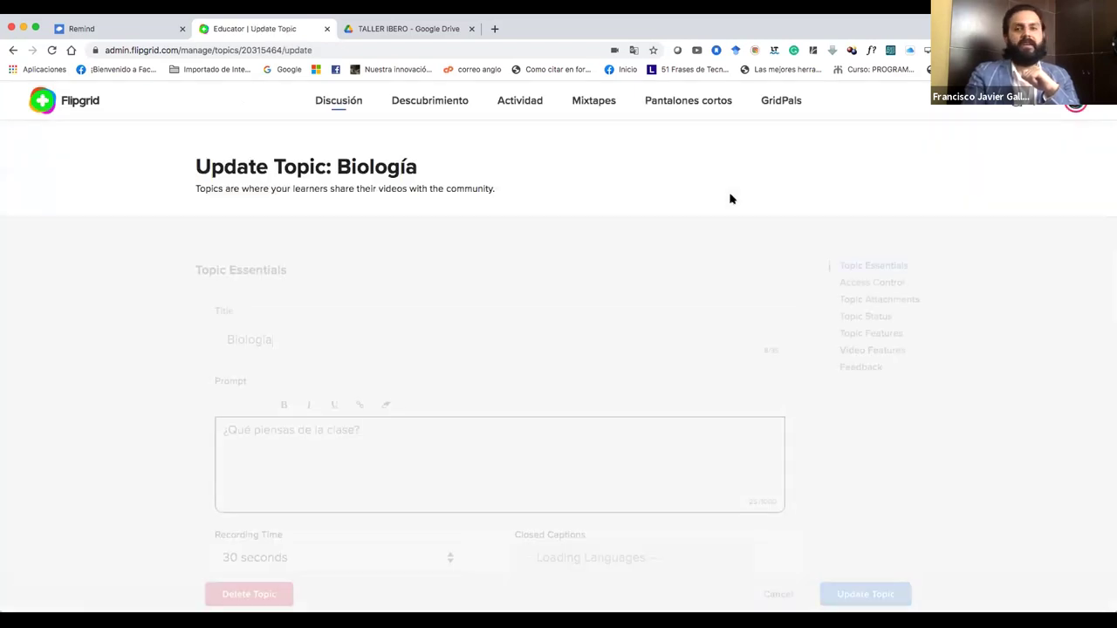
Review the Biología prompt and recording time choices, leaving recording time at 30 seconds.
{"action": "scroll", "coordinate": [654, 274], "scroll_direction": "down", "scroll_amount": 3}
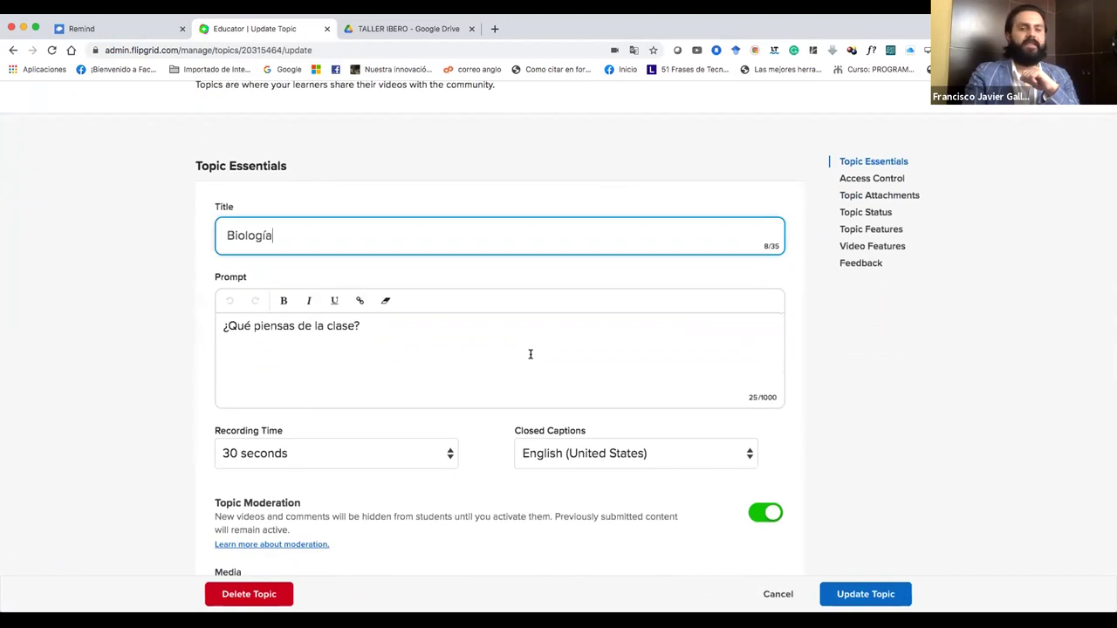
{"action": "left_click", "coordinate": [529, 353]}
{"action": "scroll", "coordinate": [530, 354], "scroll_direction": "down", "scroll_amount": 3}
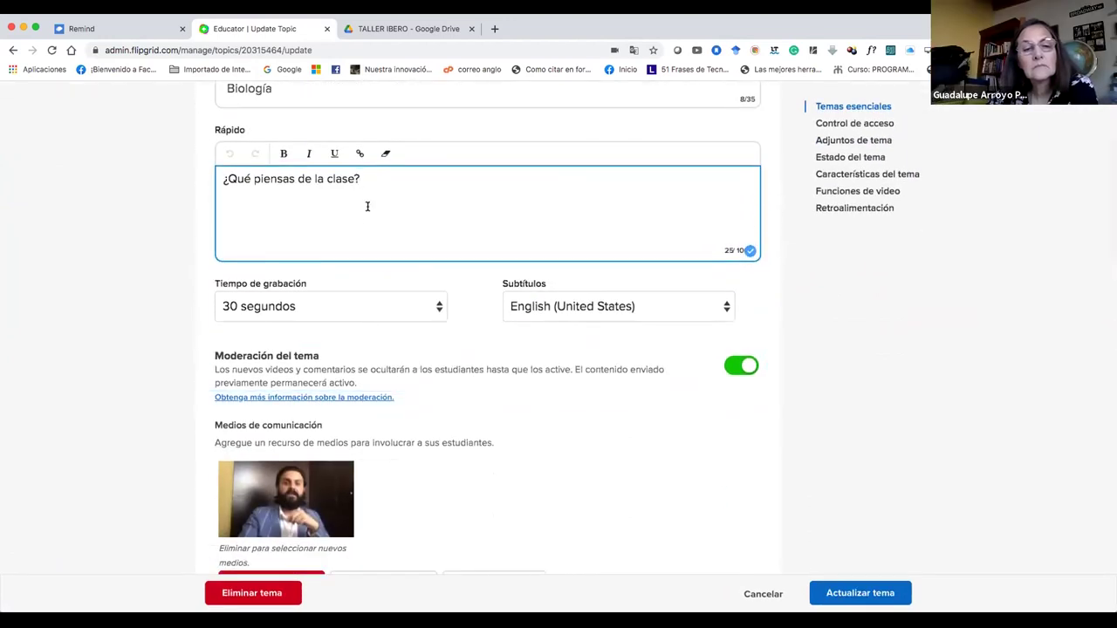
{"action": "scroll", "coordinate": [361, 205], "scroll_direction": "down", "scroll_amount": 1}
{"action": "left_click", "coordinate": [386, 271]}
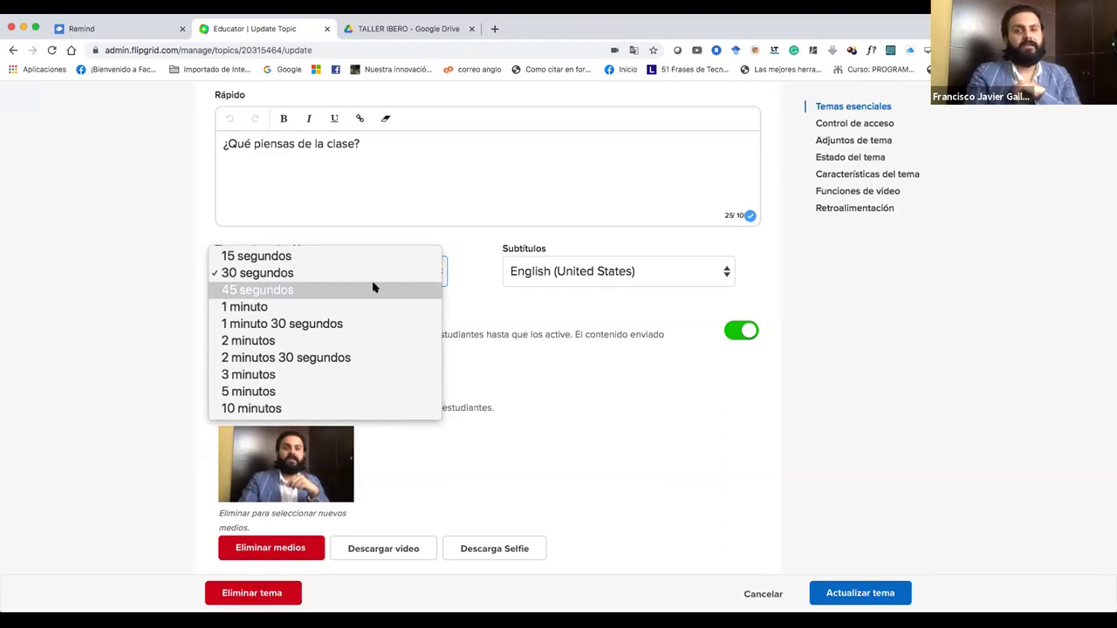
{"action": "left_click", "coordinate": [565, 370]}
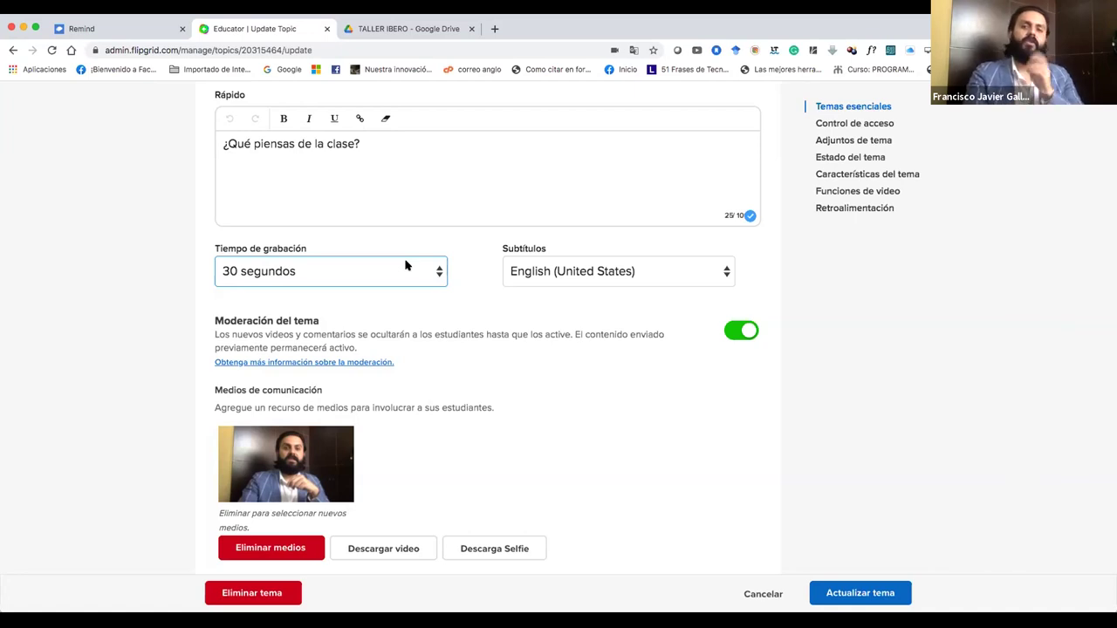
Move past the attachment link field to the Estado del tema options (Activo, 11/12/2020 to Nunca).
{"action": "scroll", "coordinate": [501, 410], "scroll_direction": "down", "scroll_amount": 10}
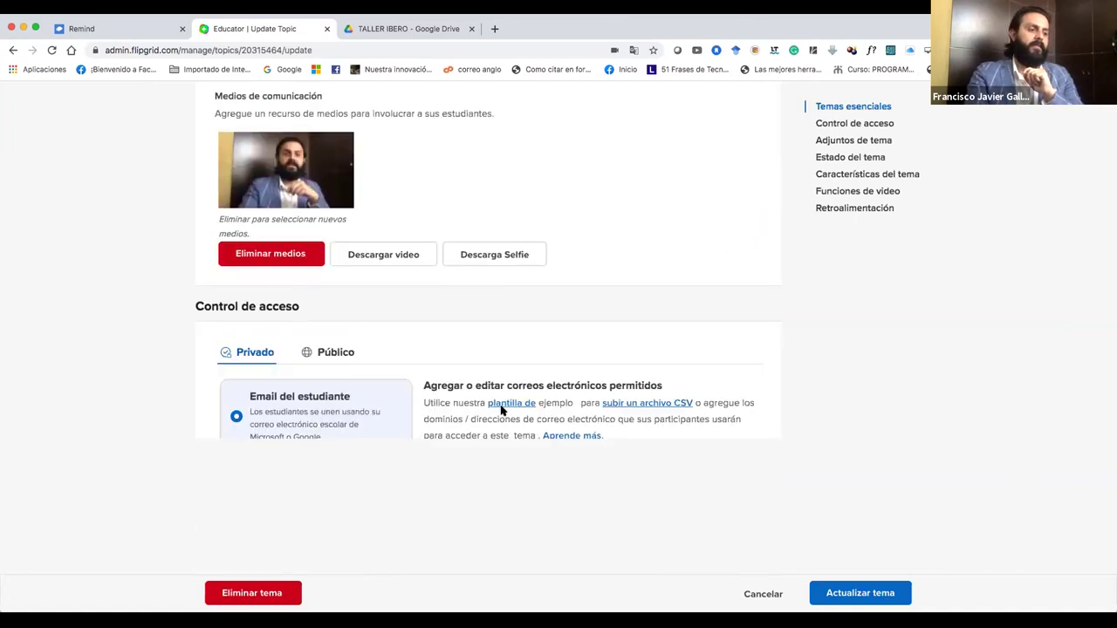
{"action": "scroll", "coordinate": [501, 410], "scroll_direction": "up", "scroll_amount": 4}
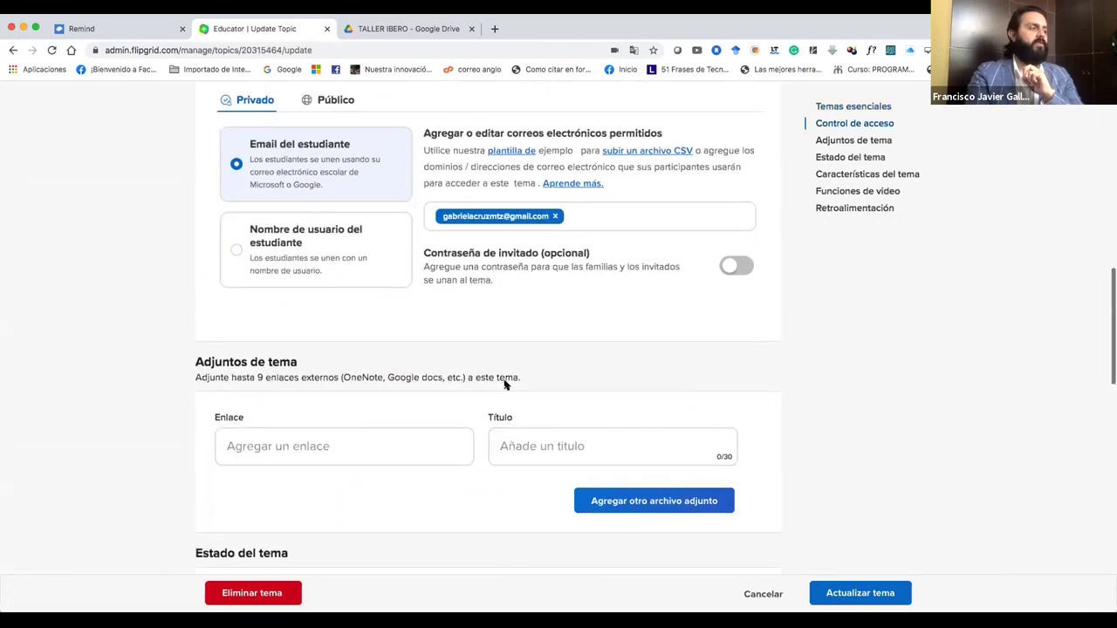
{"action": "scroll", "coordinate": [501, 371], "scroll_direction": "down", "scroll_amount": 1}
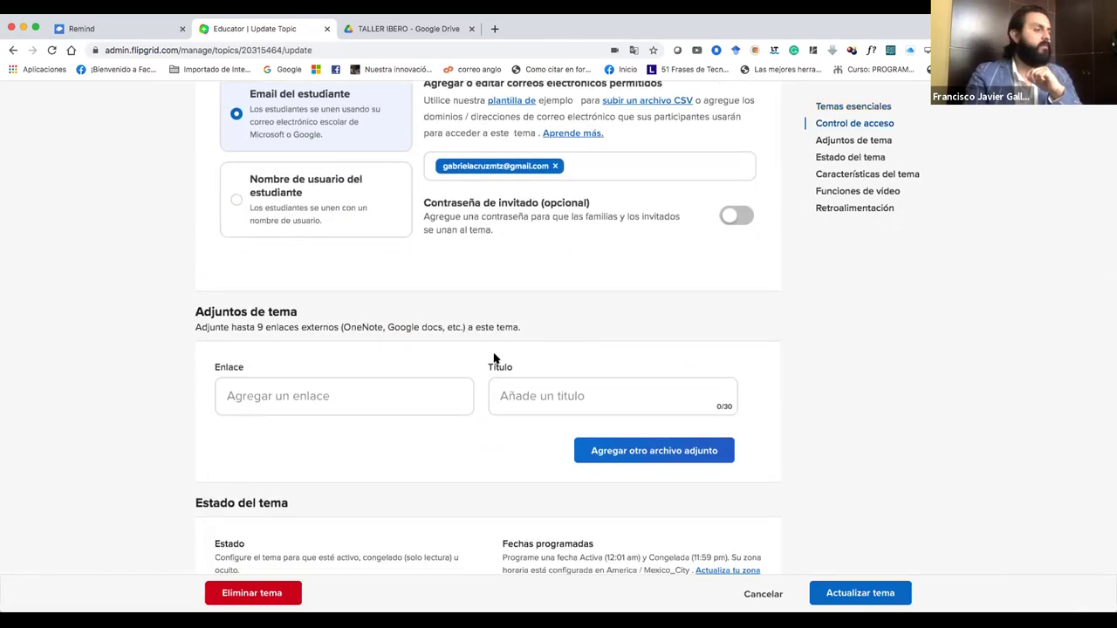
{"action": "scroll", "coordinate": [493, 357], "scroll_direction": "down", "scroll_amount": 5}
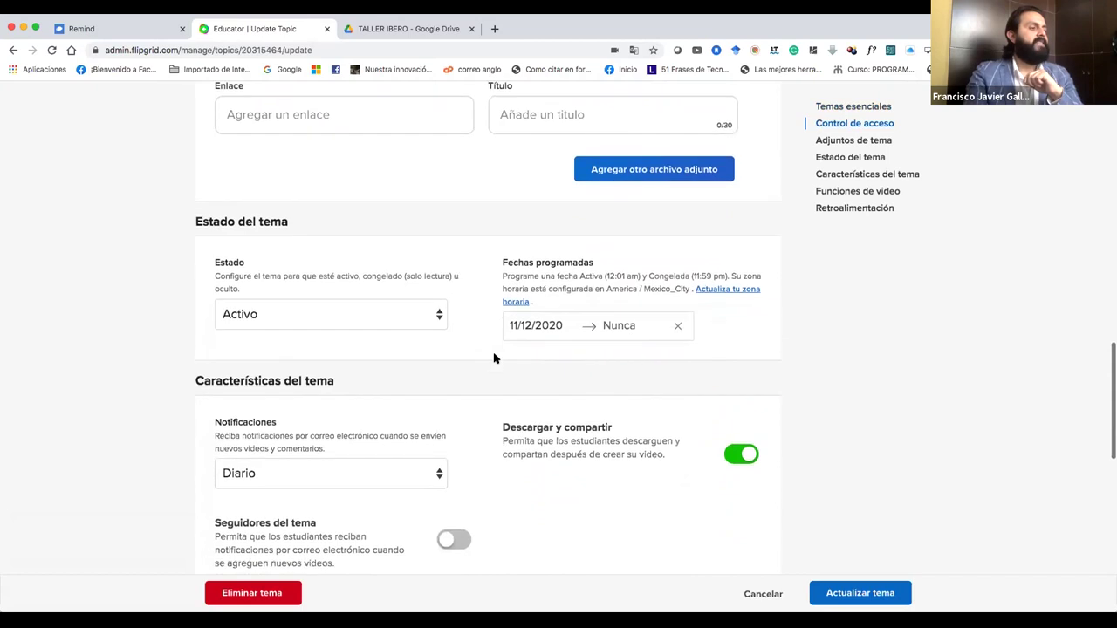
{"action": "scroll", "coordinate": [493, 358], "scroll_direction": "up", "scroll_amount": 6}
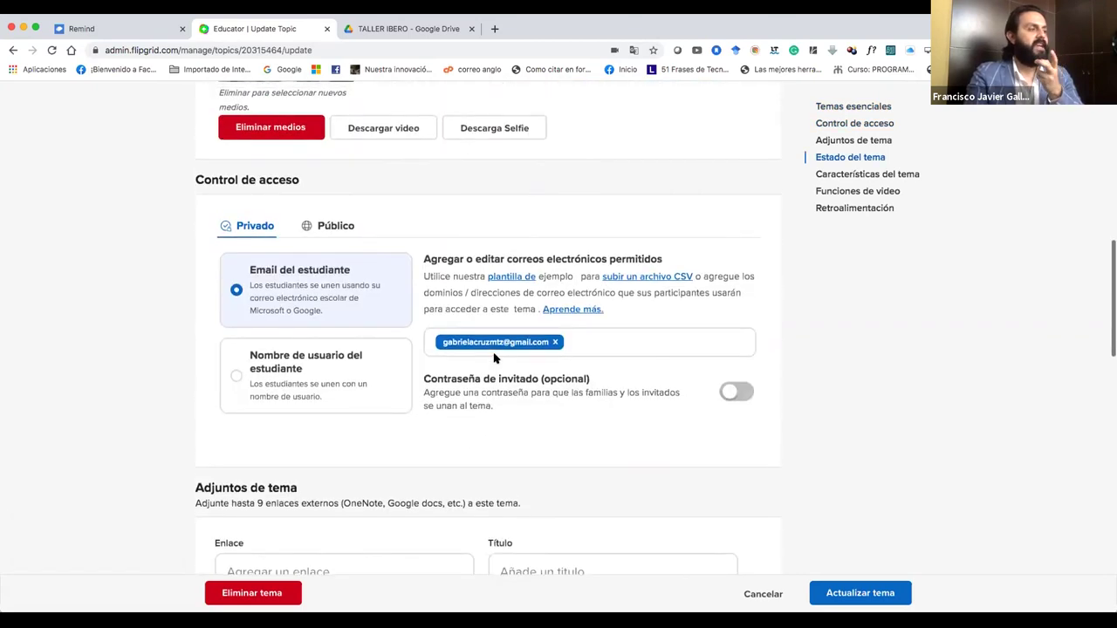
{"action": "scroll", "coordinate": [494, 357], "scroll_direction": "down", "scroll_amount": 4}
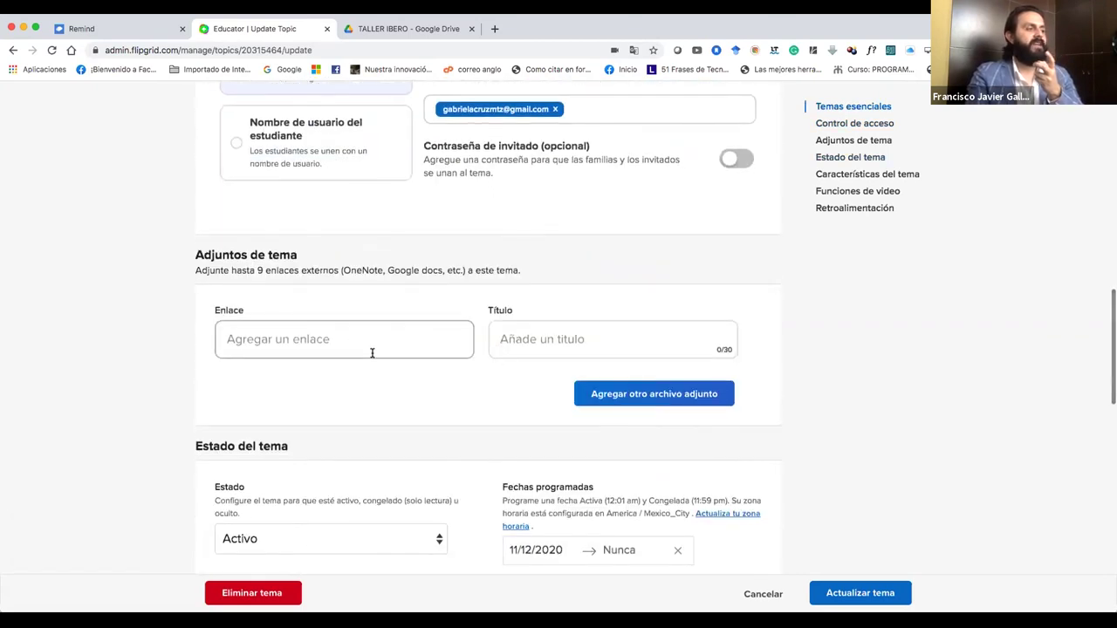
{"action": "scroll", "coordinate": [374, 378], "scroll_direction": "down", "scroll_amount": 1}
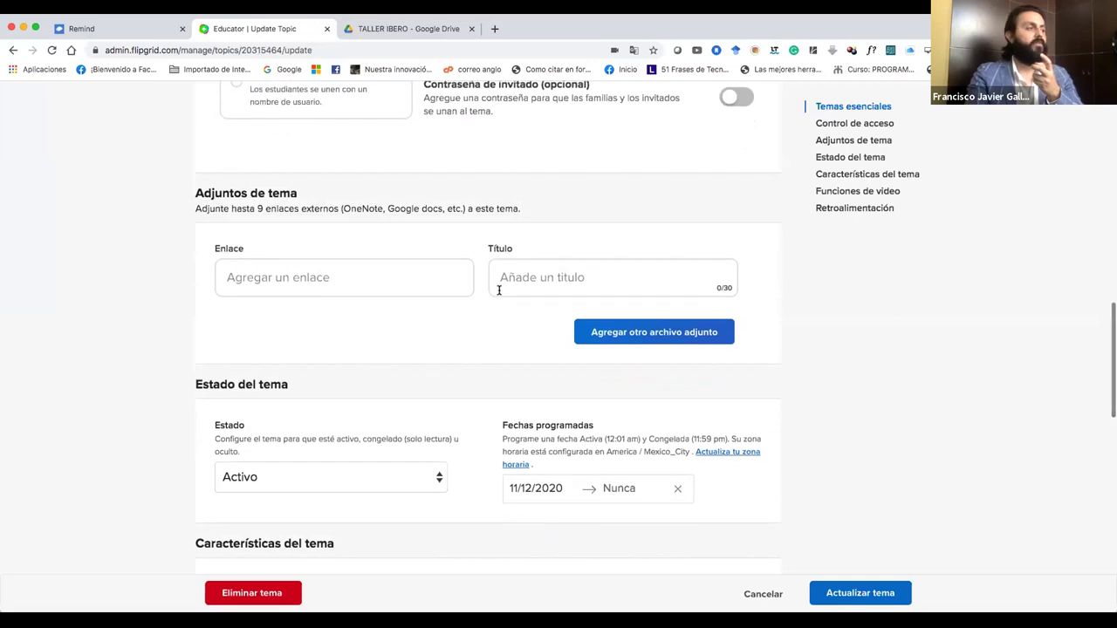
{"action": "scroll", "coordinate": [463, 374], "scroll_direction": "down", "scroll_amount": 1}
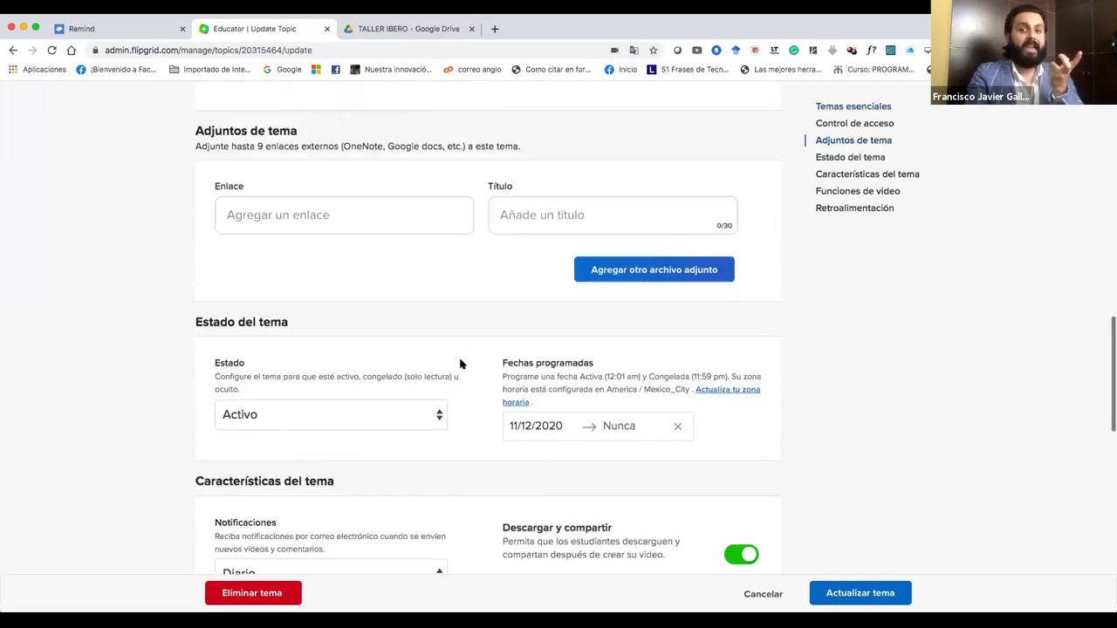
{"action": "left_click", "coordinate": [328, 219]}
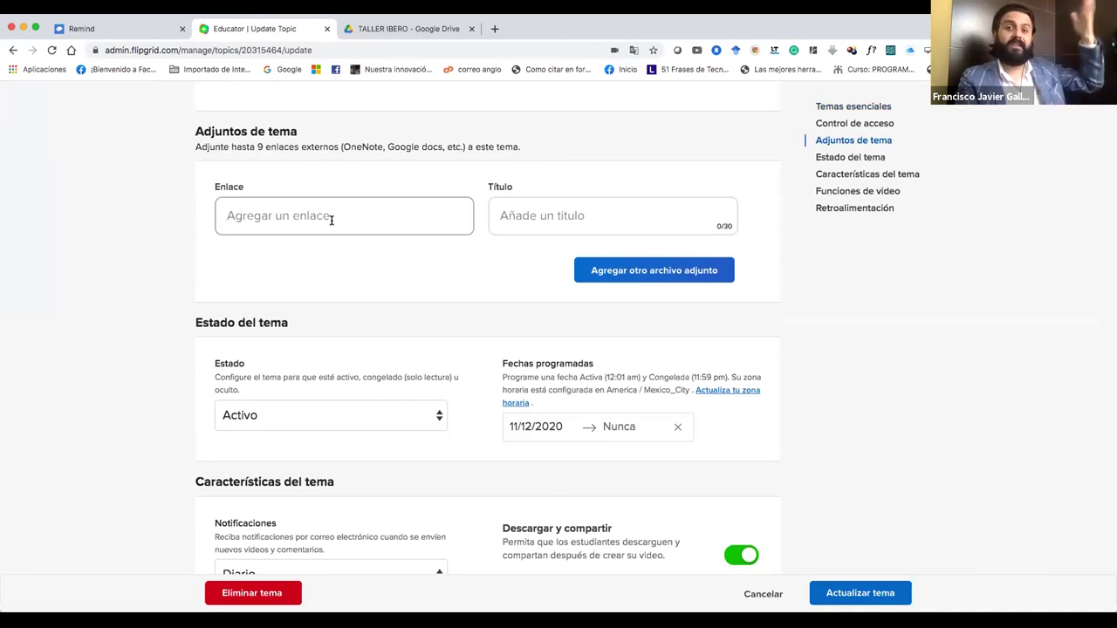
{"action": "scroll", "coordinate": [331, 220], "scroll_direction": "down", "scroll_amount": 3}
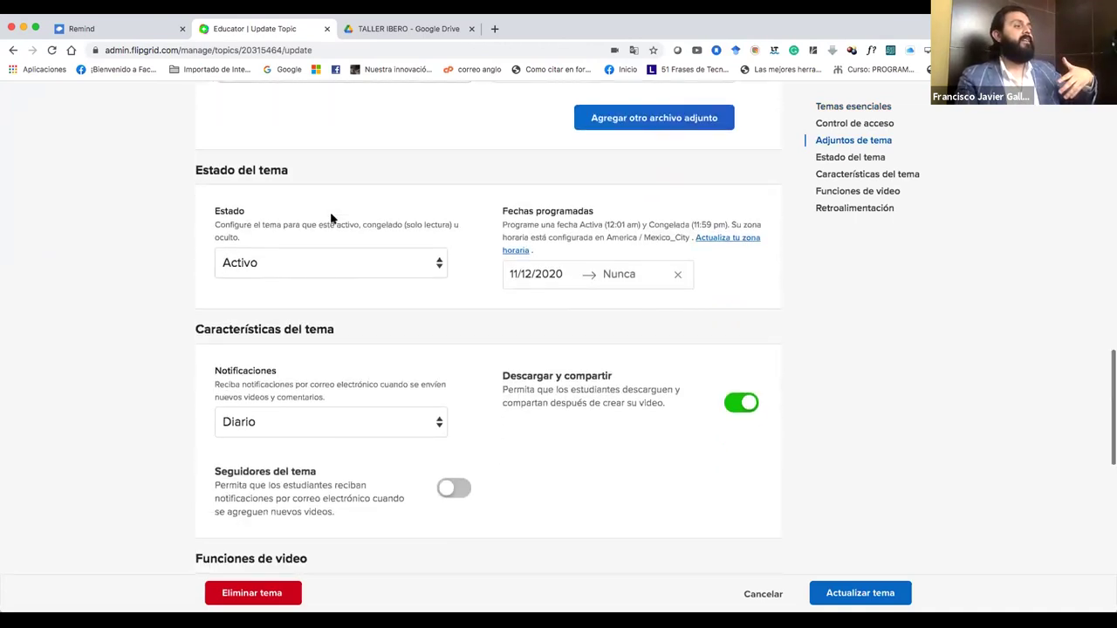
{"action": "scroll", "coordinate": [331, 219], "scroll_direction": "down", "scroll_amount": 1}
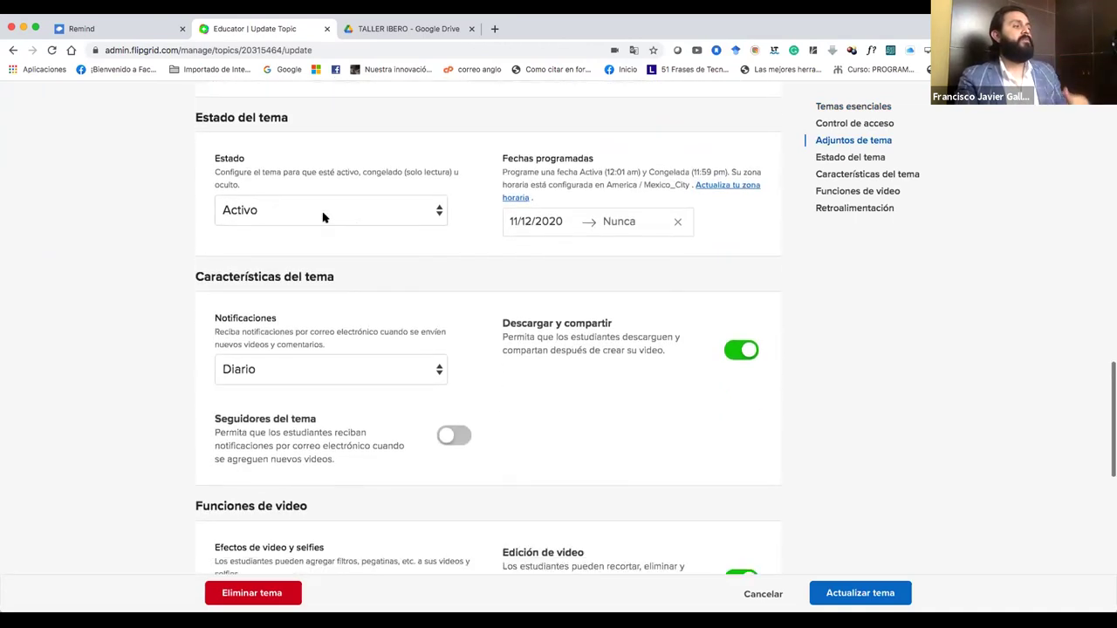
{"action": "left_click", "coordinate": [422, 214]}
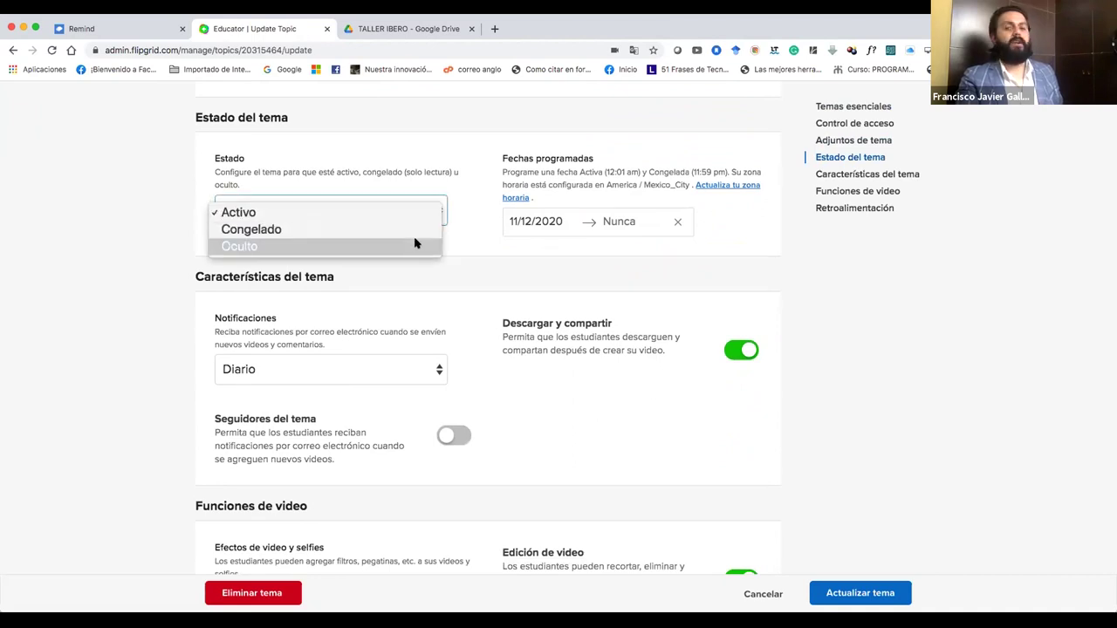
{"action": "left_click", "coordinate": [468, 259]}
{"action": "scroll", "coordinate": [468, 259], "scroll_direction": "down", "scroll_amount": 1}
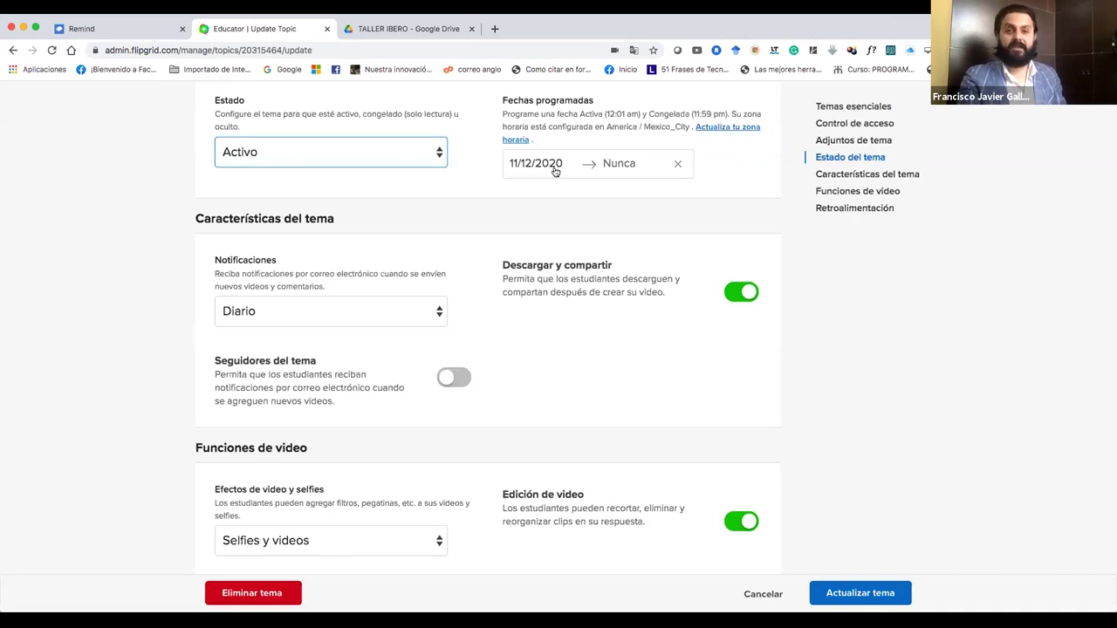
{"action": "left_click", "coordinate": [554, 166]}
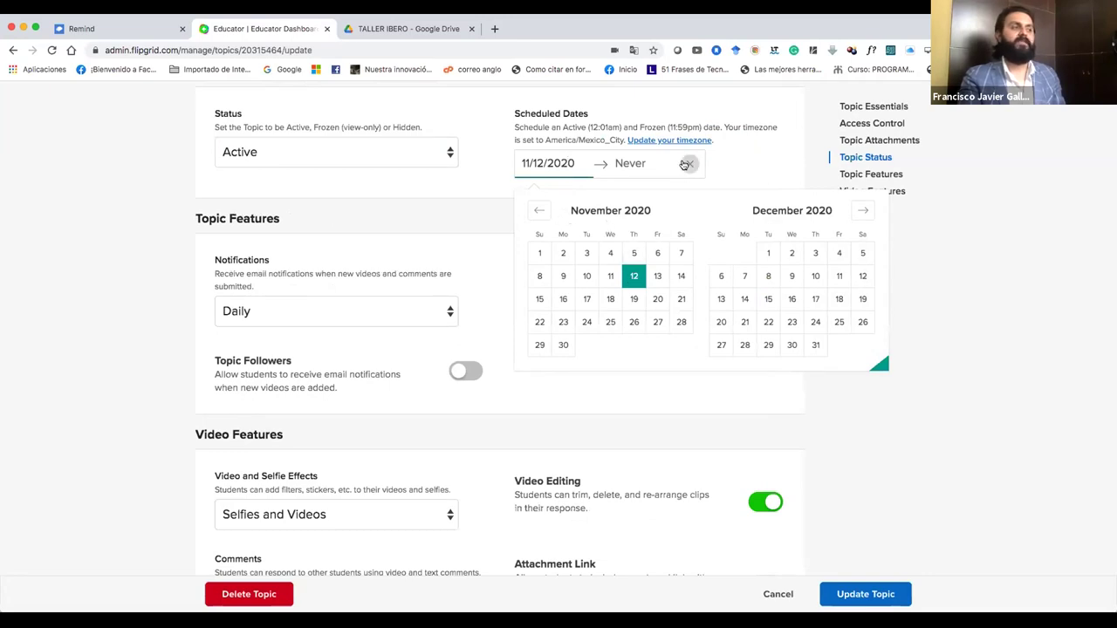
{"action": "left_click", "coordinate": [762, 176]}
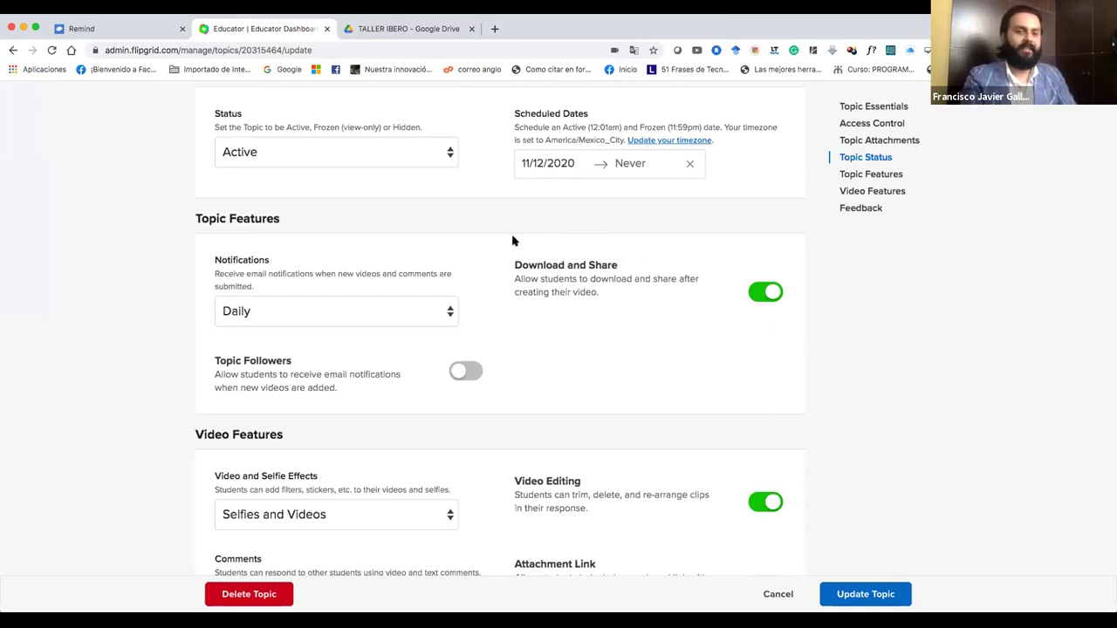
{"action": "scroll", "coordinate": [410, 223], "scroll_direction": "down", "scroll_amount": 2}
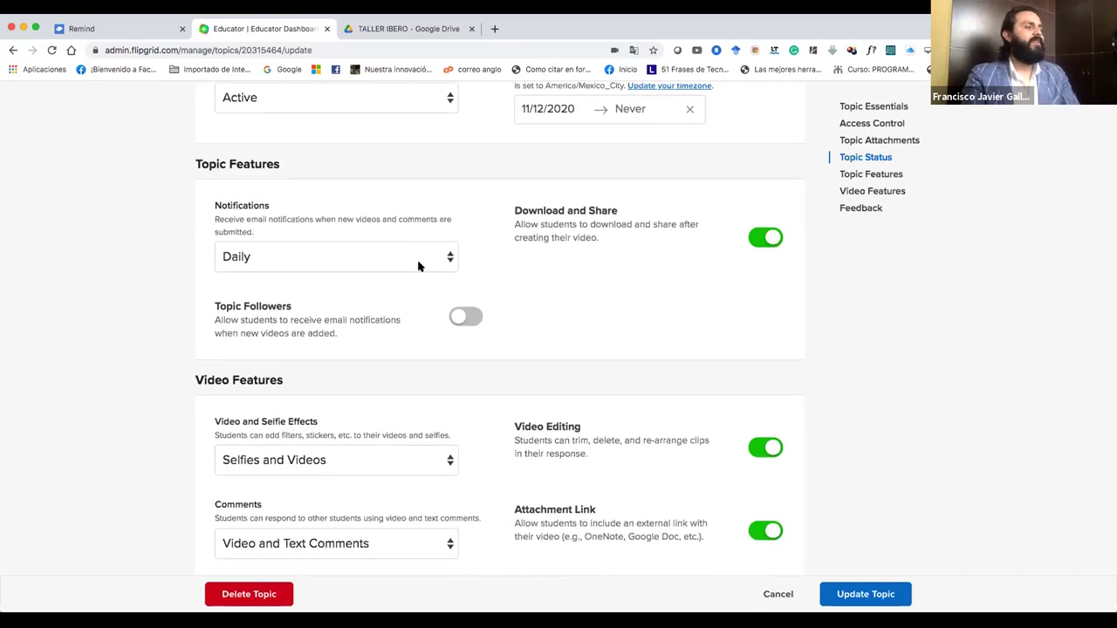
{"action": "scroll", "coordinate": [485, 304], "scroll_direction": "down", "scroll_amount": 5}
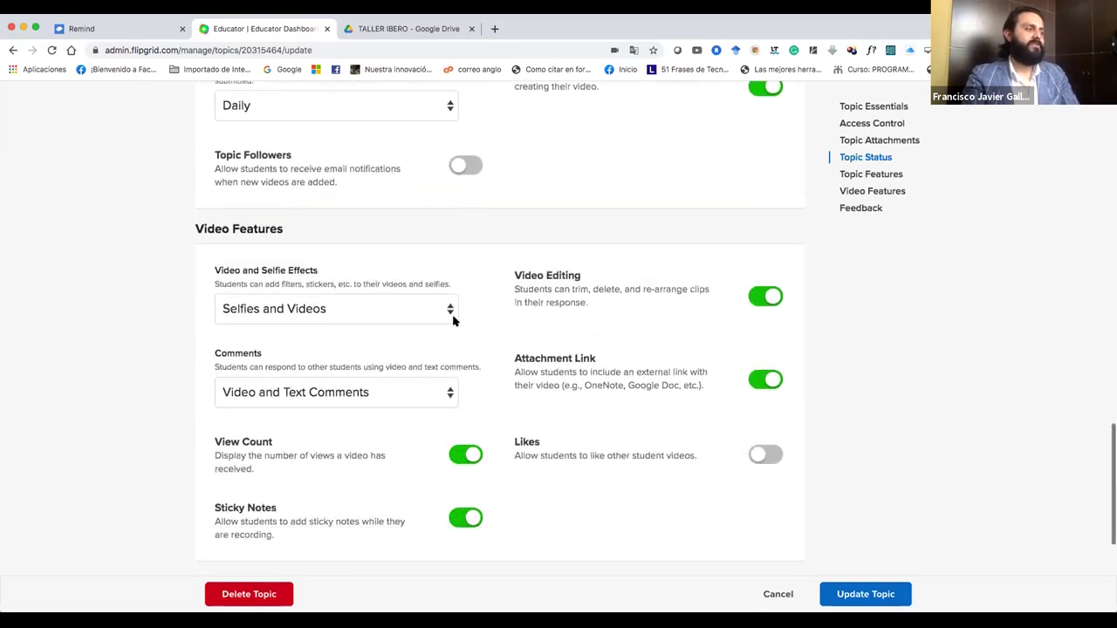
{"action": "scroll", "coordinate": [491, 397], "scroll_direction": "down", "scroll_amount": 3}
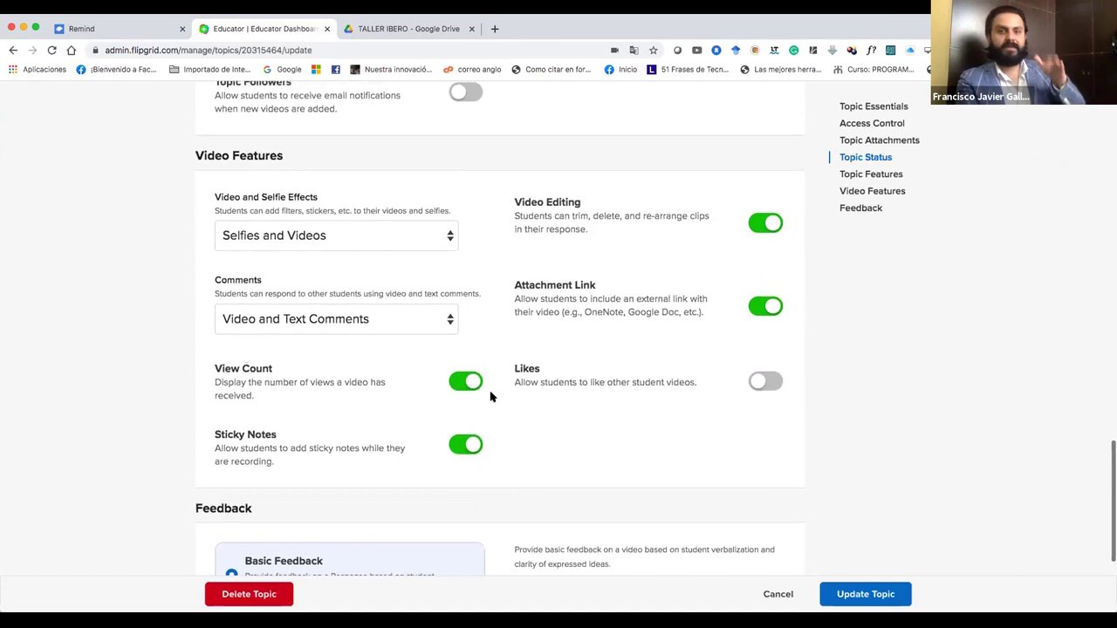
{"action": "scroll", "coordinate": [490, 397], "scroll_direction": "down", "scroll_amount": 1}
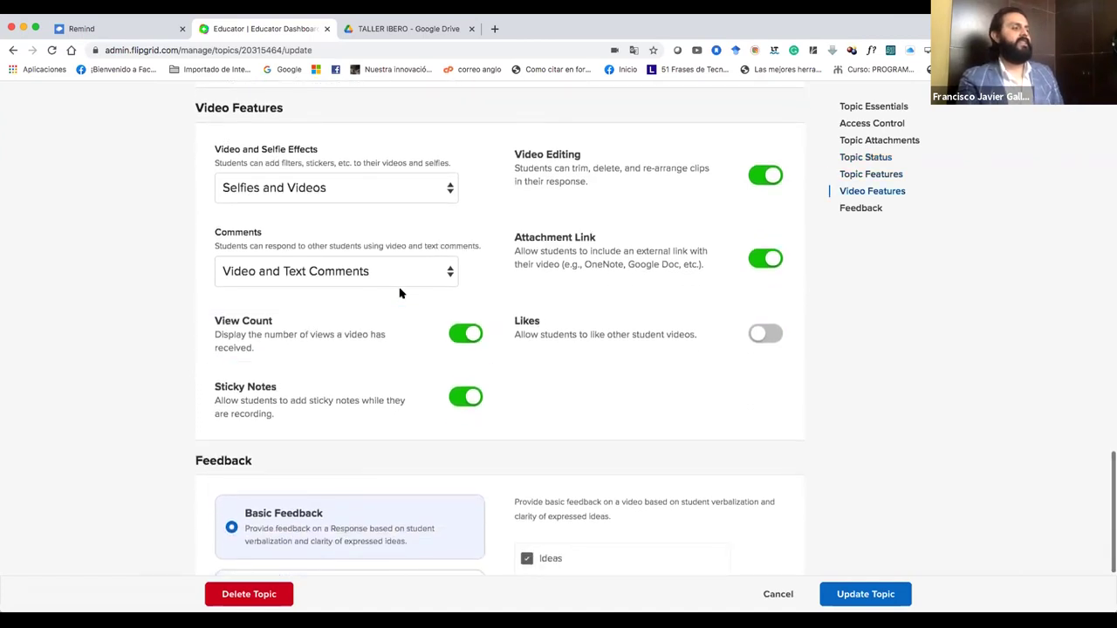
{"action": "scroll", "coordinate": [400, 294], "scroll_direction": "down", "scroll_amount": 5}
{"action": "scroll", "coordinate": [400, 293], "scroll_direction": "up", "scroll_amount": 10}
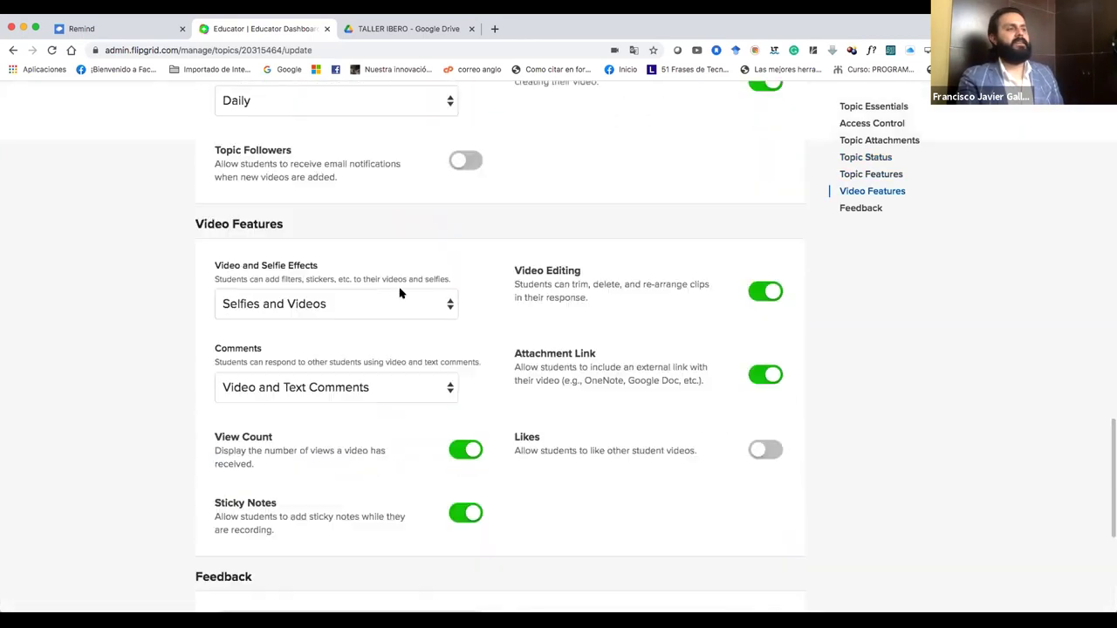
{"action": "scroll", "coordinate": [400, 293], "scroll_direction": "up", "scroll_amount": 20}
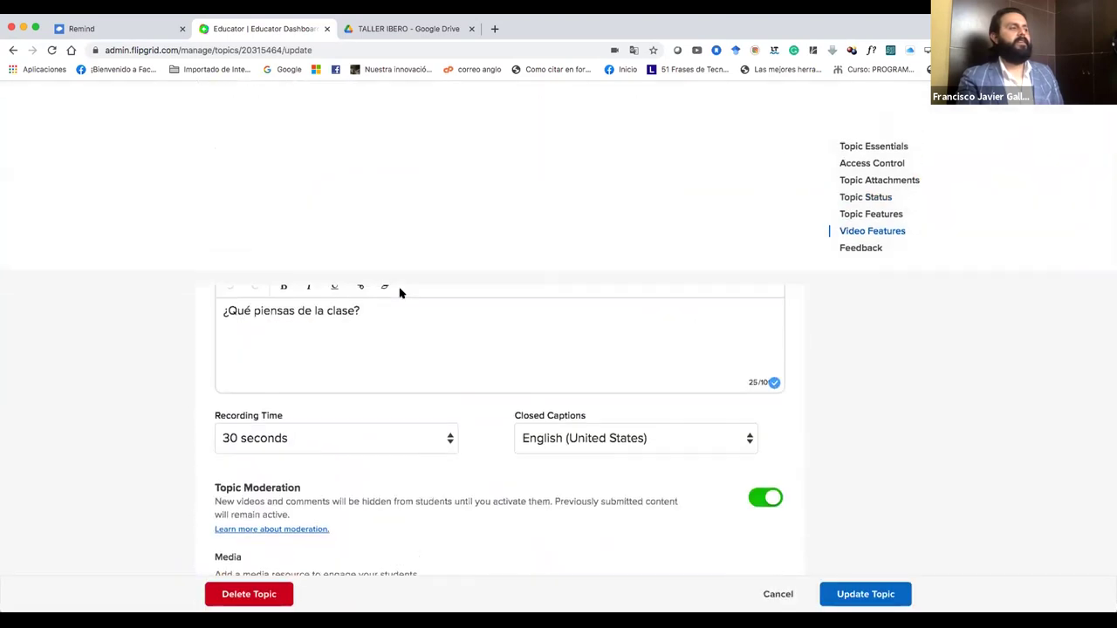
{"action": "scroll", "coordinate": [399, 293], "scroll_direction": "up", "scroll_amount": 1}
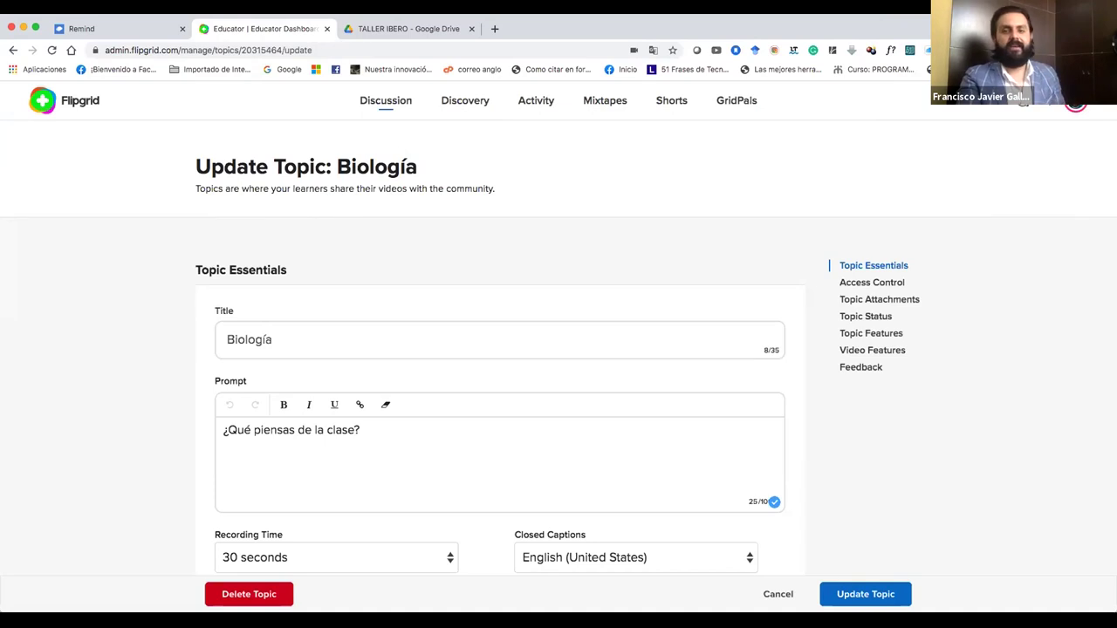
{"action": "scroll", "coordinate": [234, 212], "scroll_direction": "down", "scroll_amount": 3}
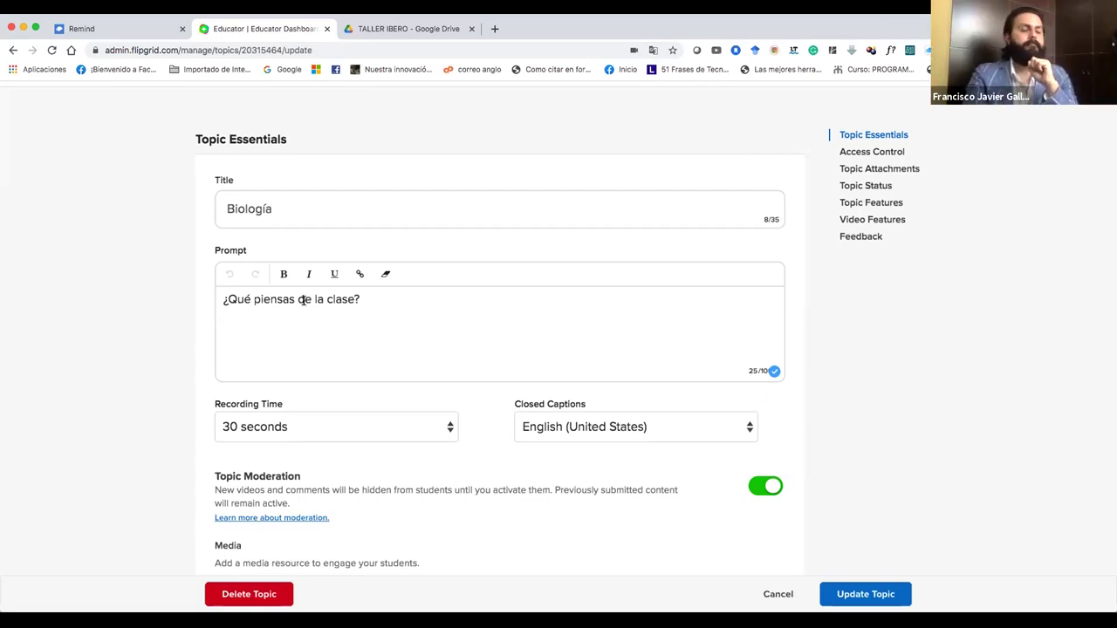
{"action": "scroll", "coordinate": [302, 301], "scroll_direction": "down", "scroll_amount": 5}
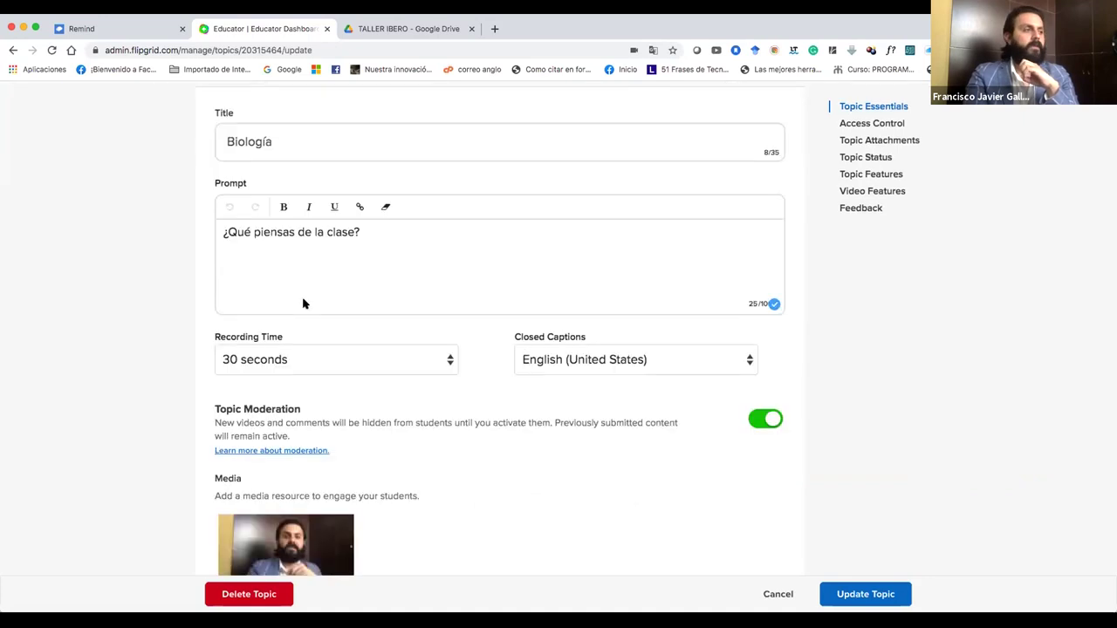
{"action": "scroll", "coordinate": [302, 304], "scroll_direction": "down", "scroll_amount": 2}
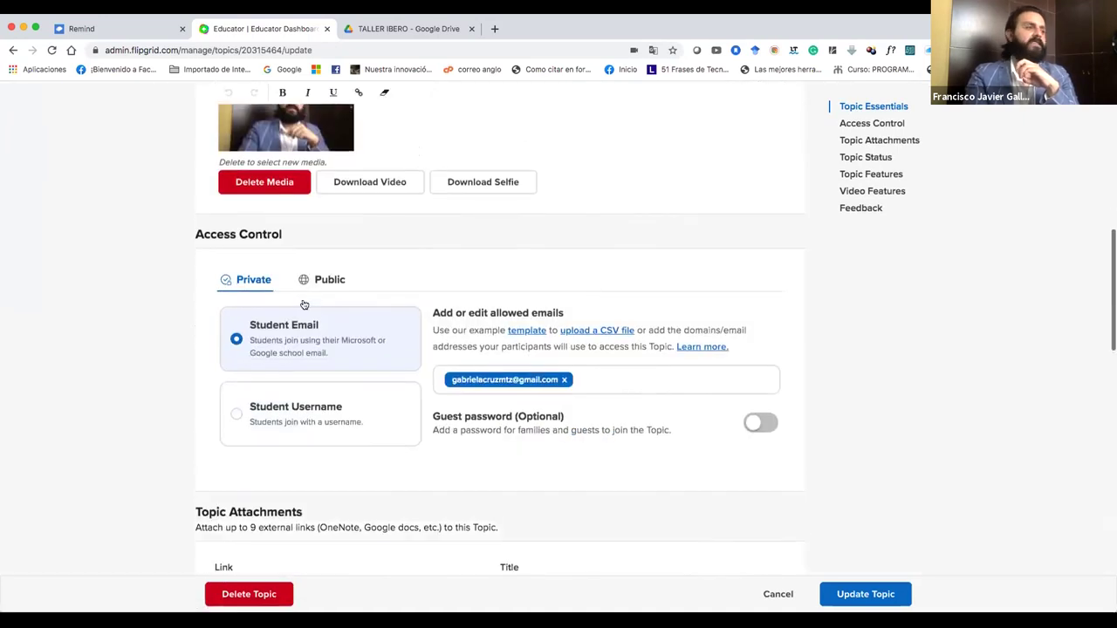
{"action": "scroll", "coordinate": [302, 304], "scroll_direction": "up", "scroll_amount": 15}
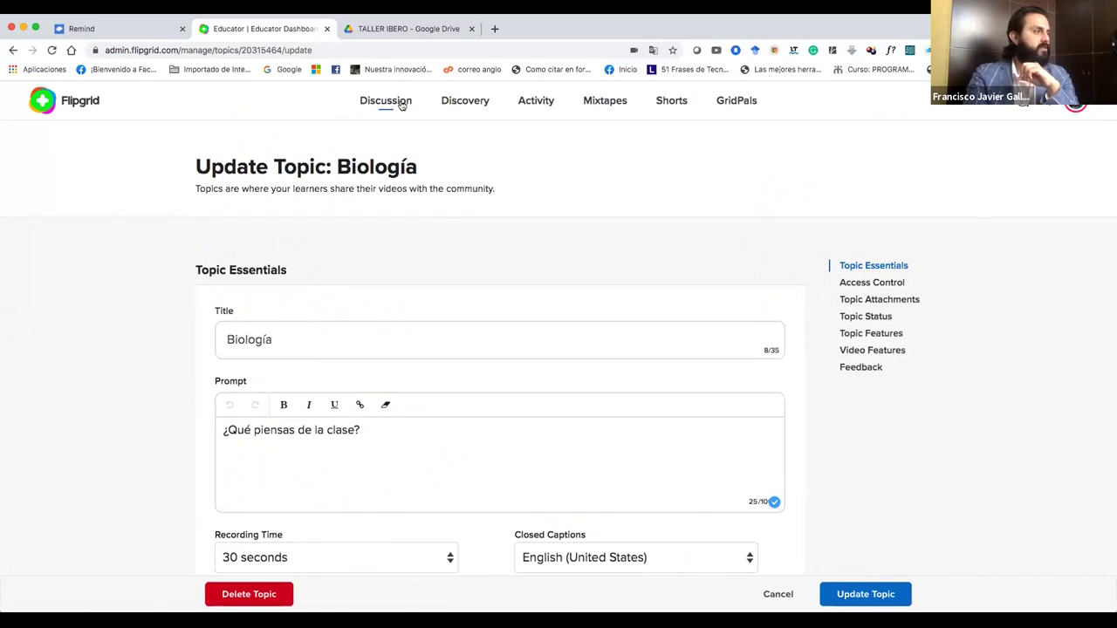
{"action": "left_click", "coordinate": [403, 103]}
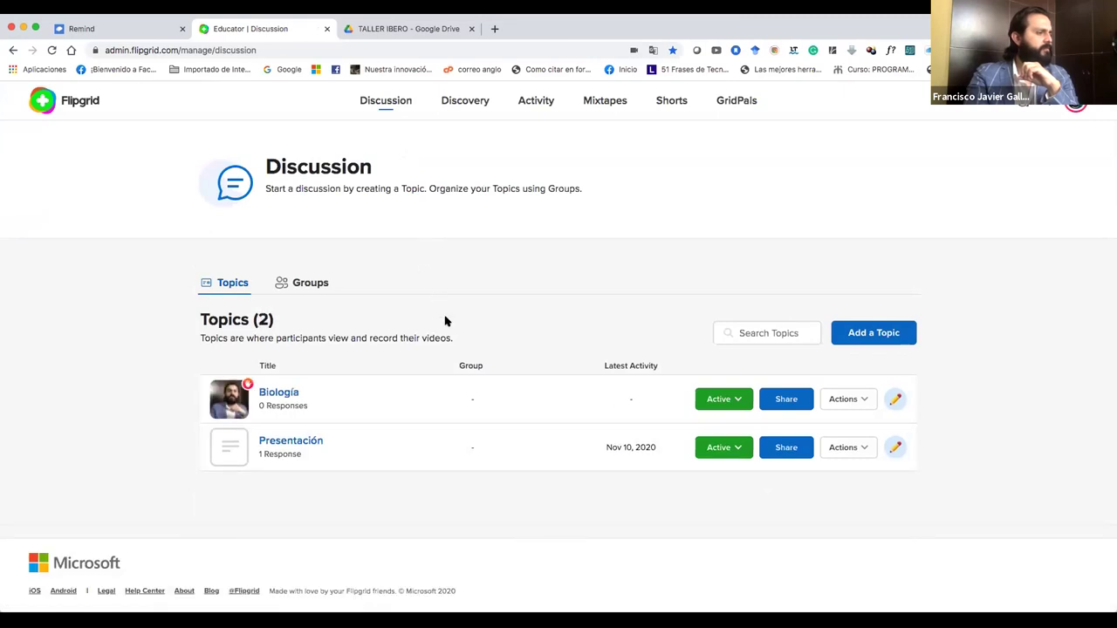
{"action": "left_click", "coordinate": [435, 400]}
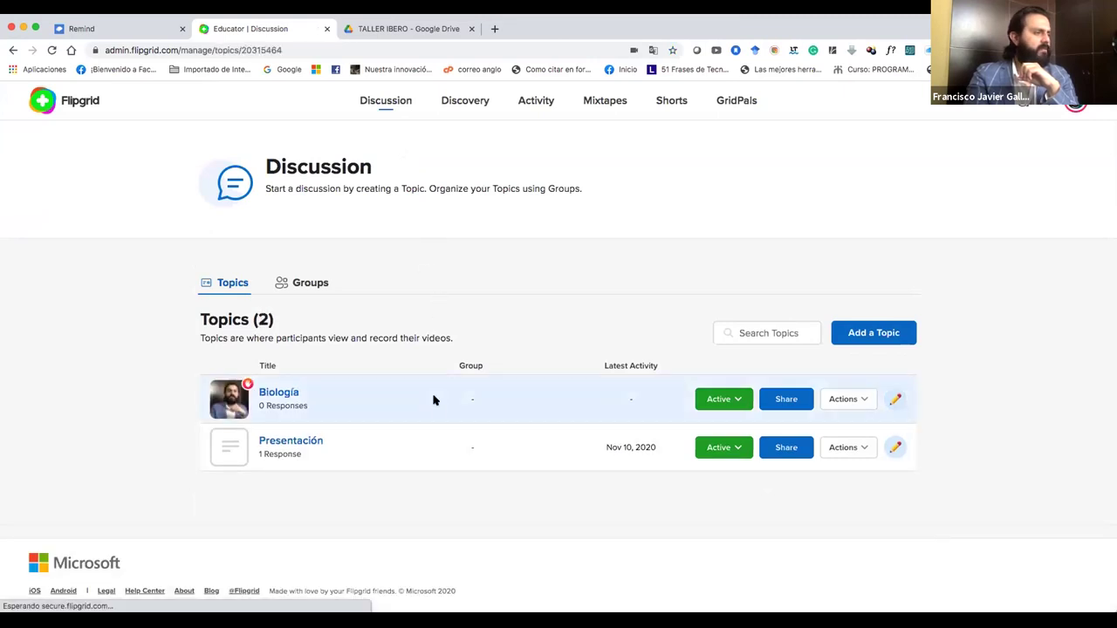
{"action": "scroll", "coordinate": [436, 401], "scroll_direction": "down", "scroll_amount": 2}
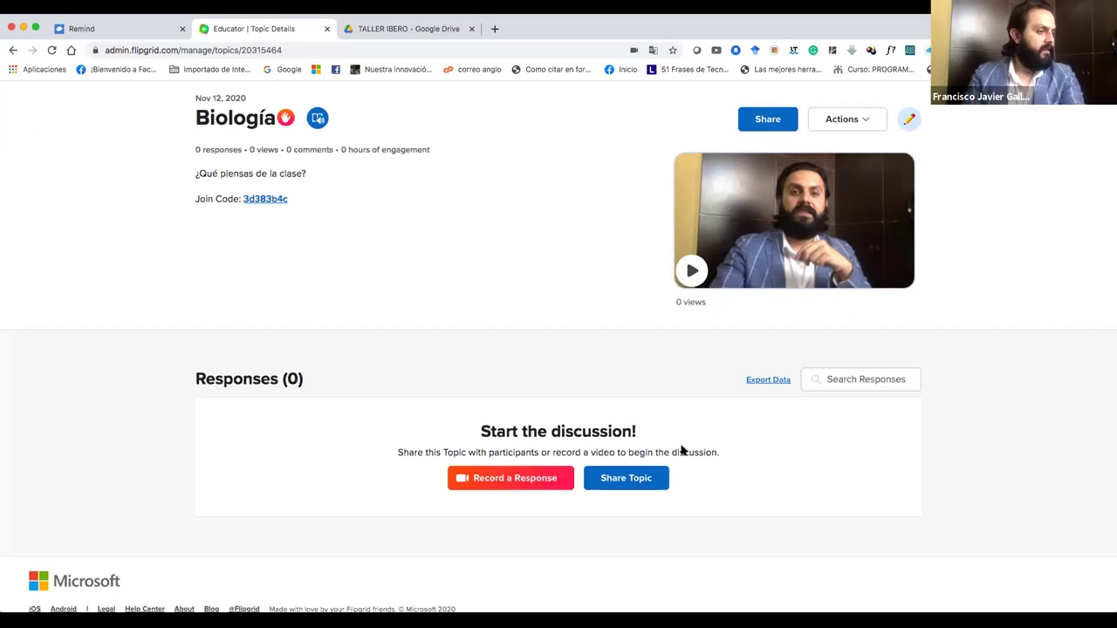
{"action": "scroll", "coordinate": [681, 452], "scroll_direction": "down", "scroll_amount": 1}
{"action": "left_click", "coordinate": [641, 460]}
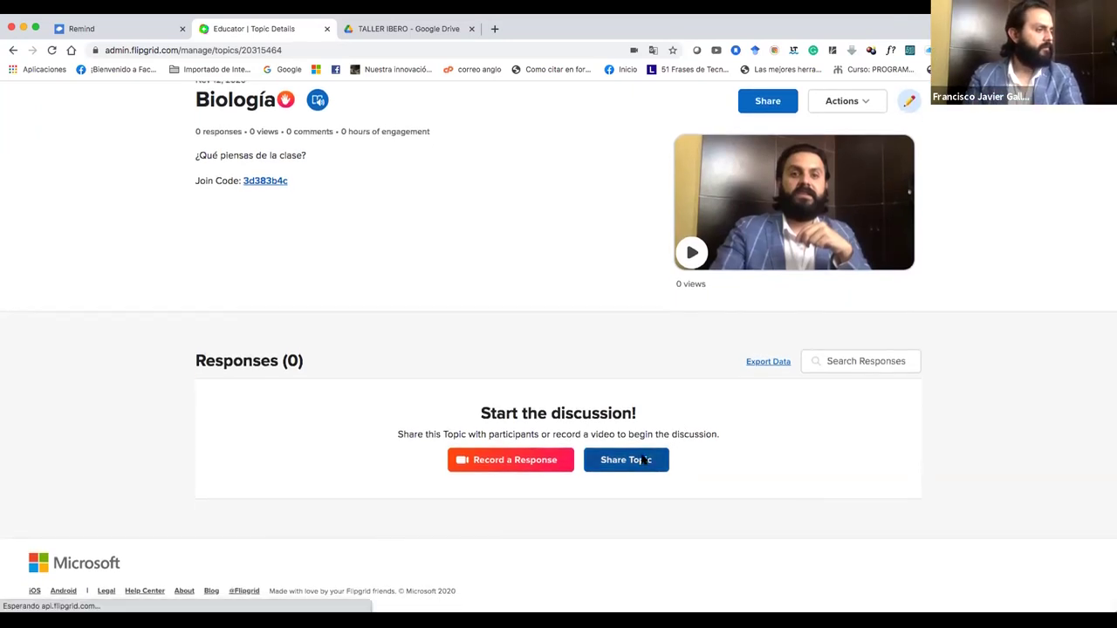
{"action": "left_click", "coordinate": [688, 257]}
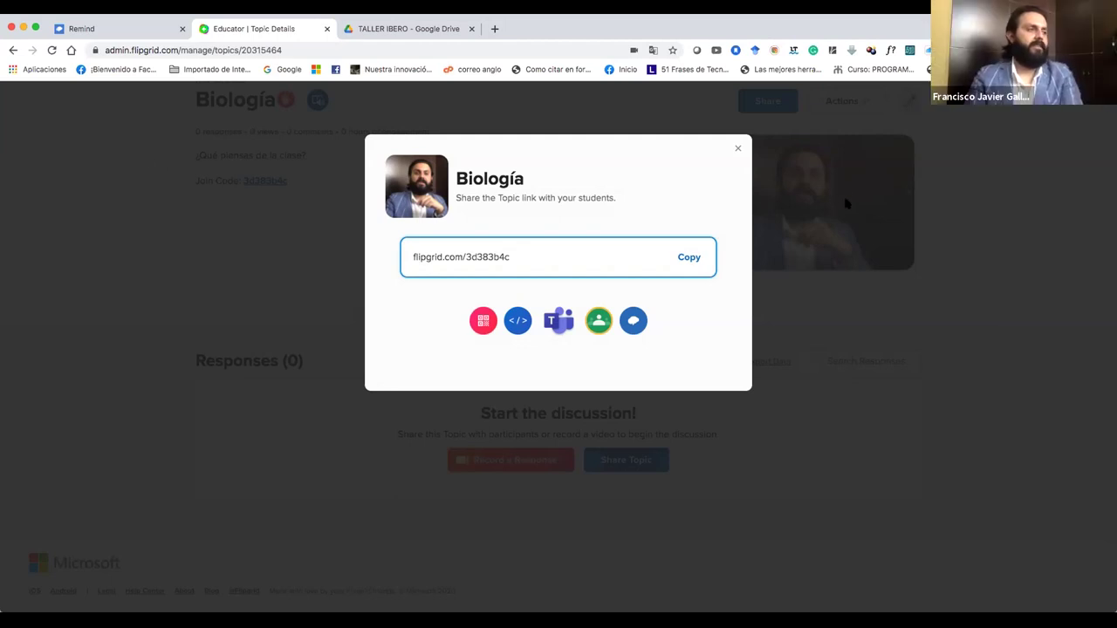
{"action": "left_click", "coordinate": [737, 150]}
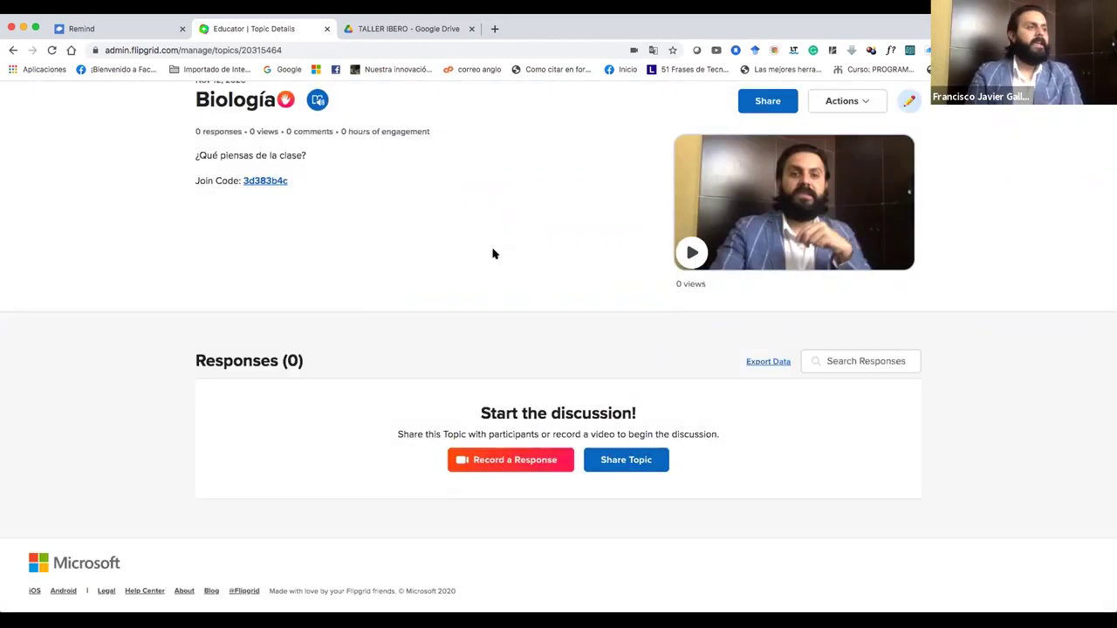